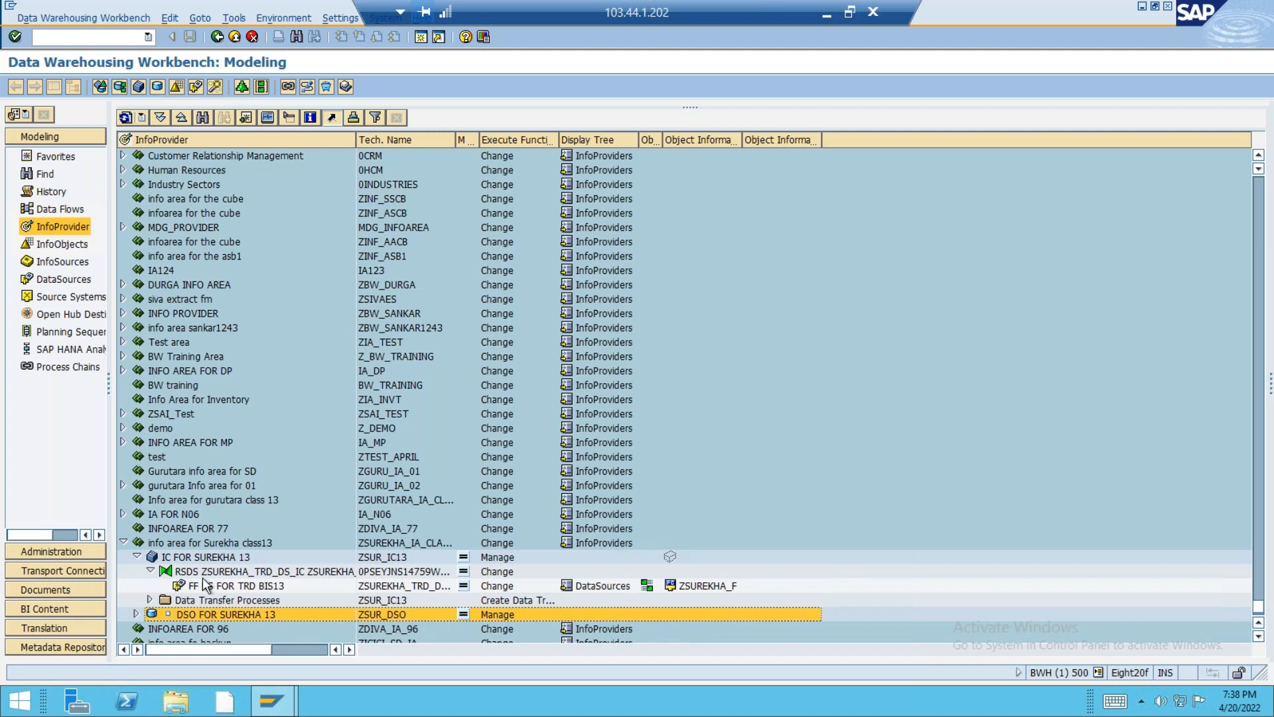
- Run the InfoPackage IP for IC B15 under Infocube for B15 in info area Gurutara Batch15, allowing access to TRD_IC.csv
click(122, 543)
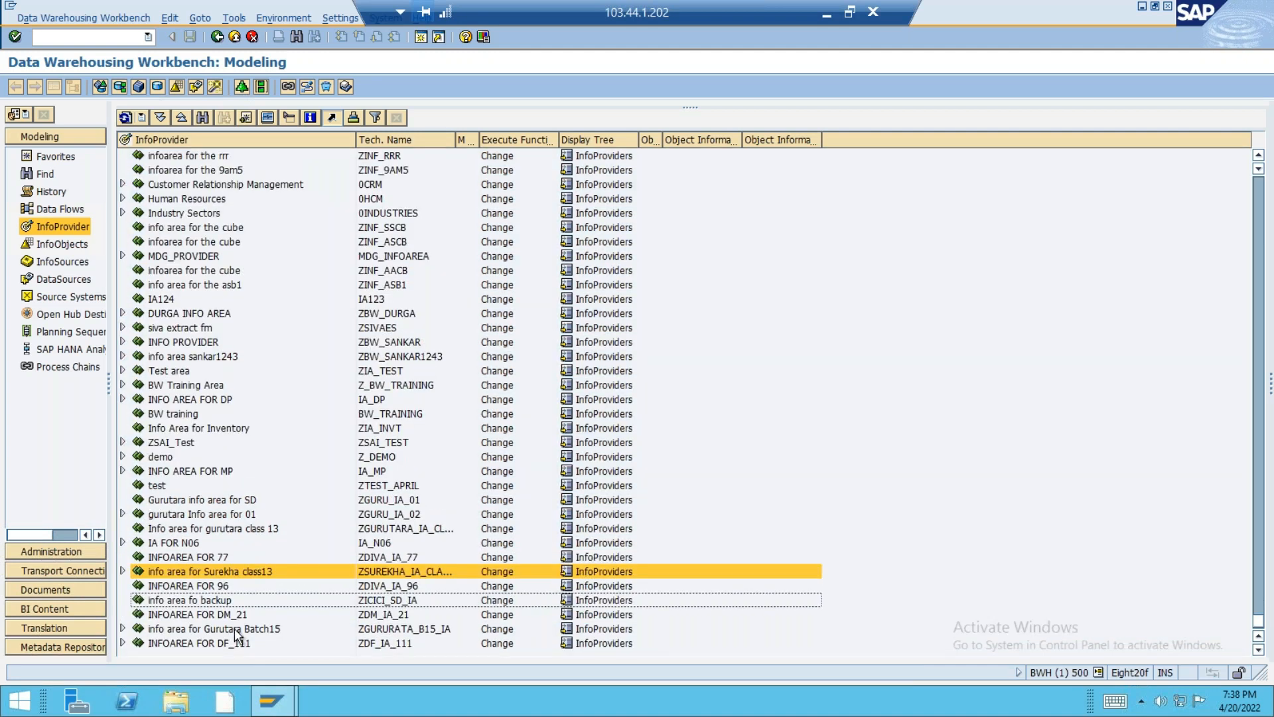
click(122, 628)
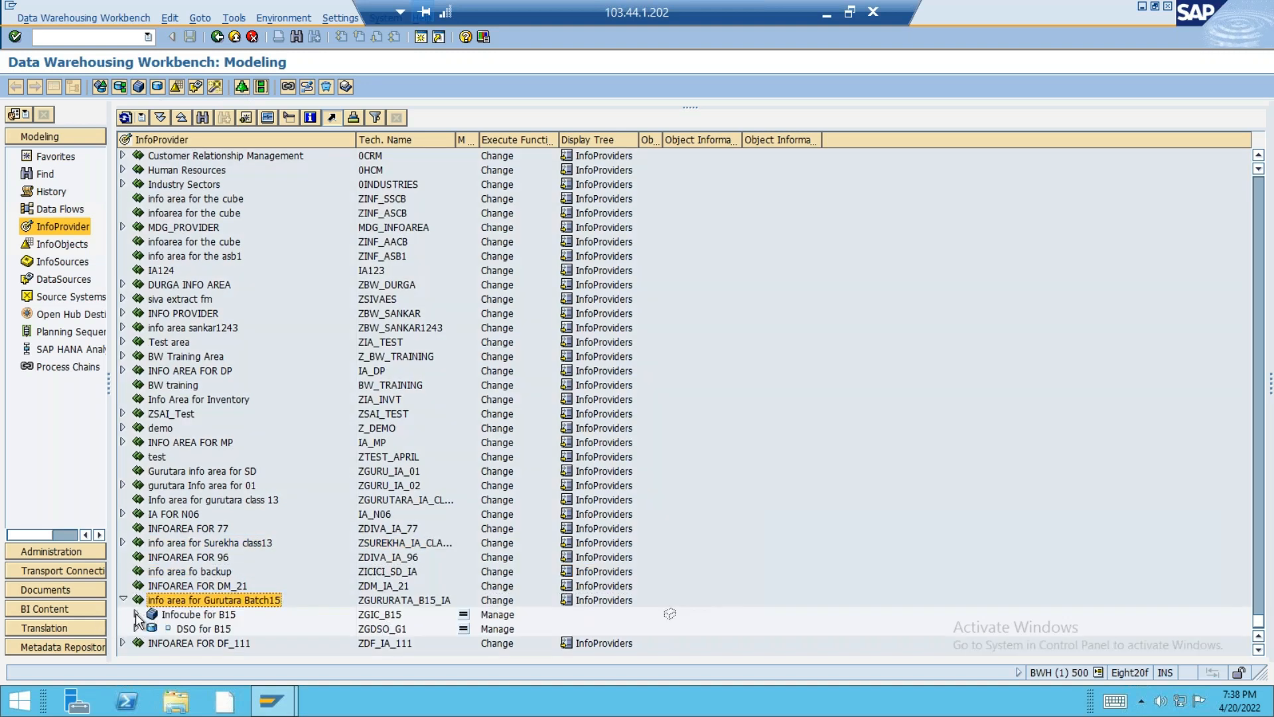
click(137, 614)
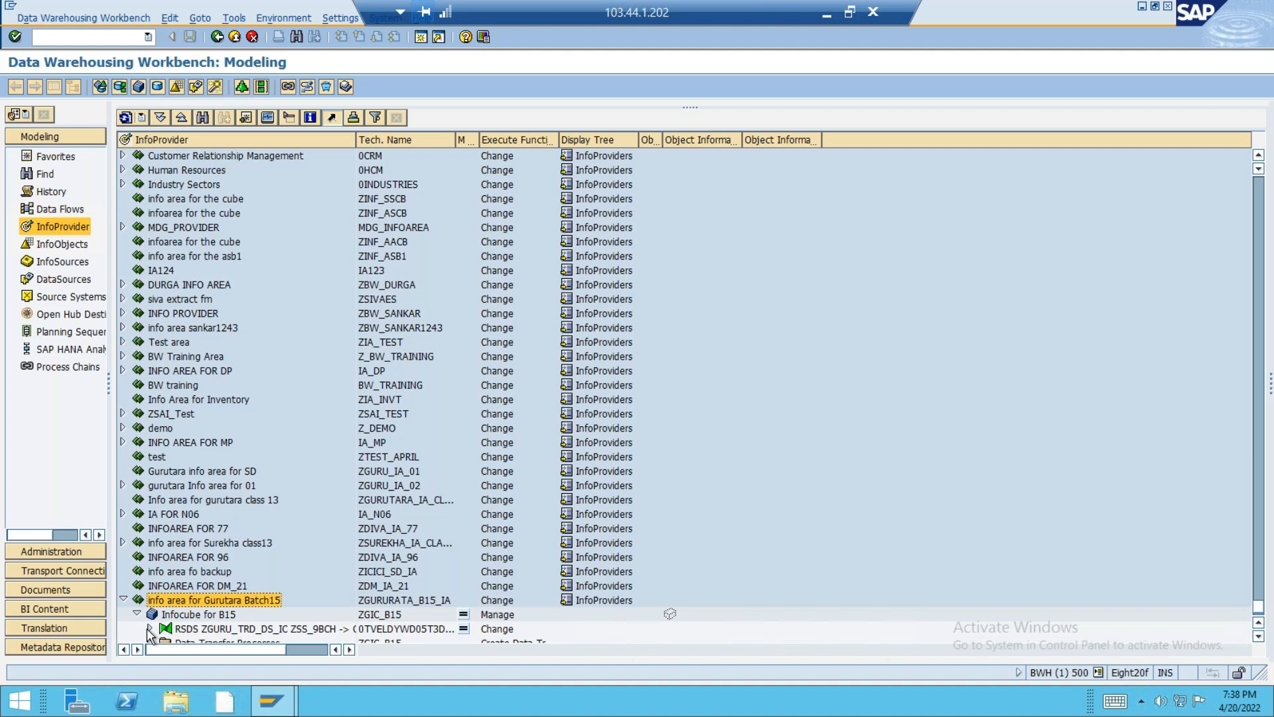
click(149, 628)
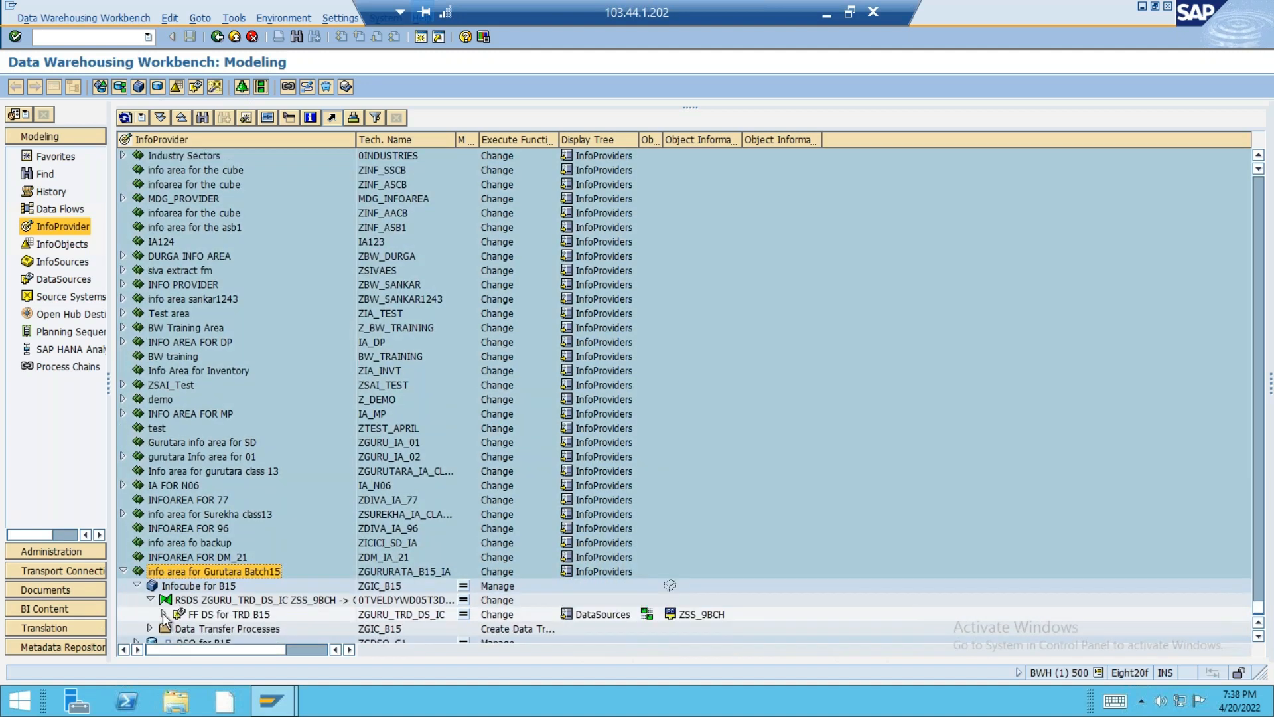
click(162, 613)
double_click(219, 628)
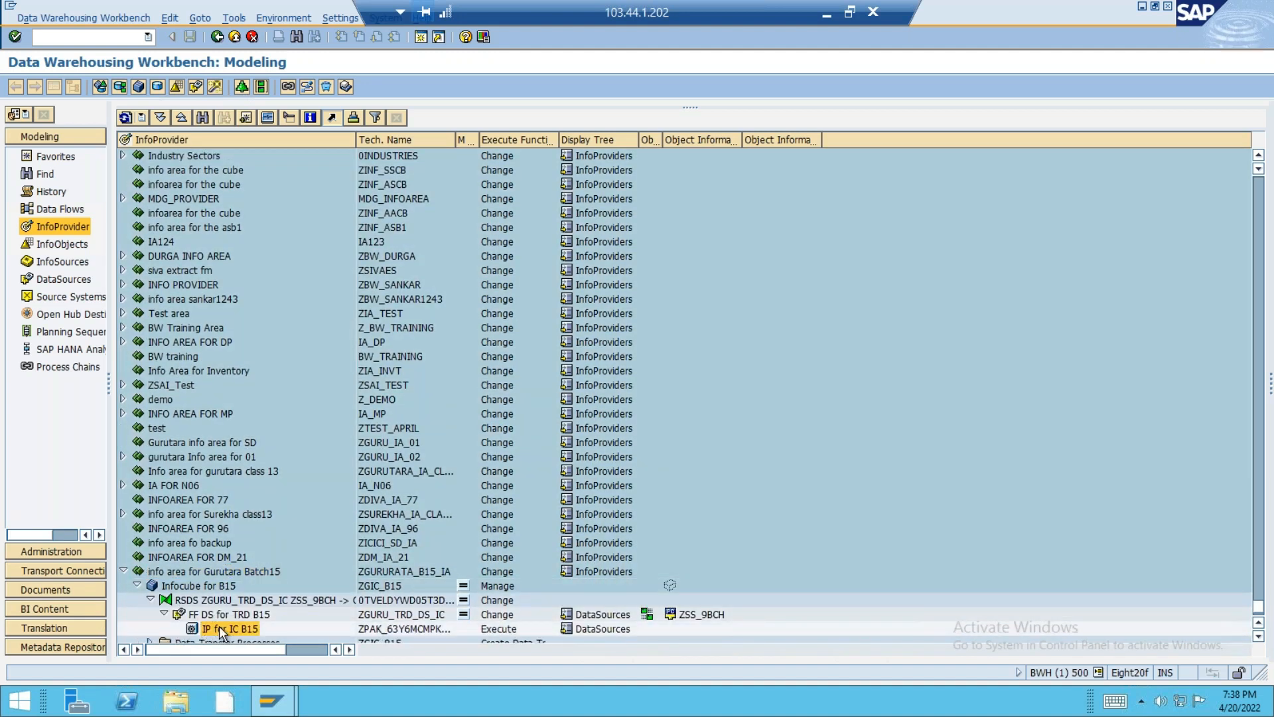
click(481, 378)
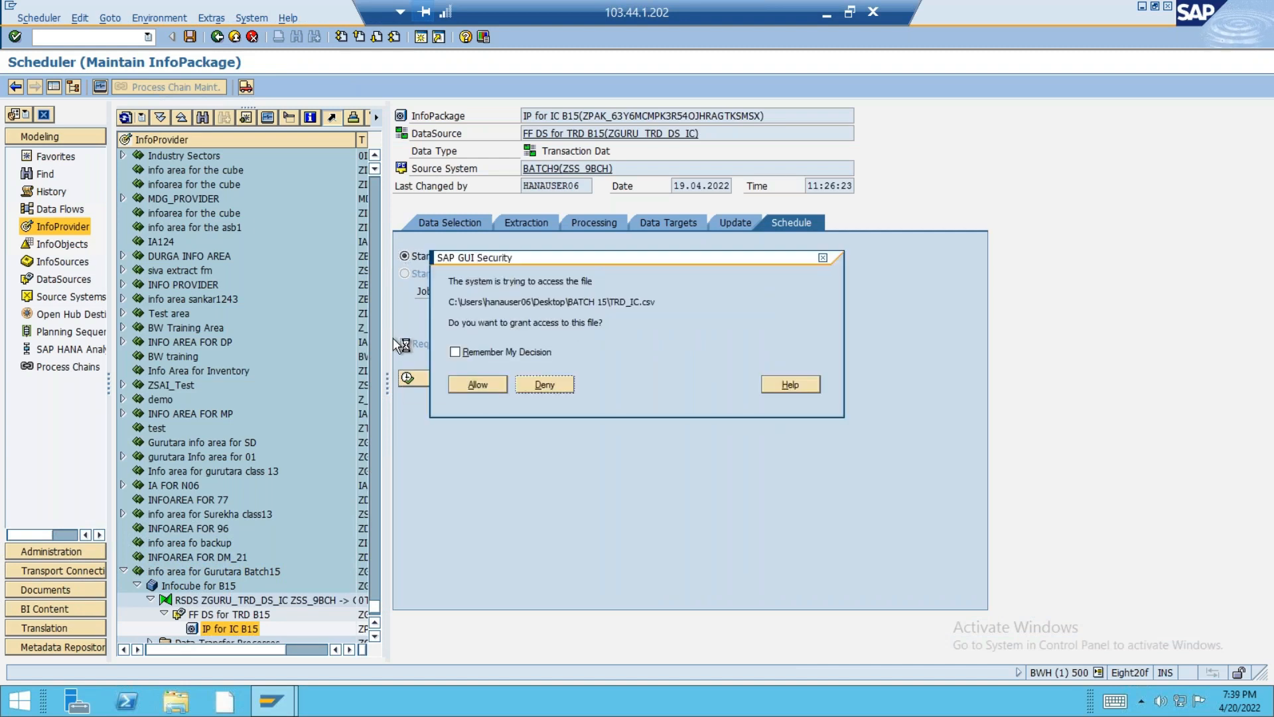
click(472, 385)
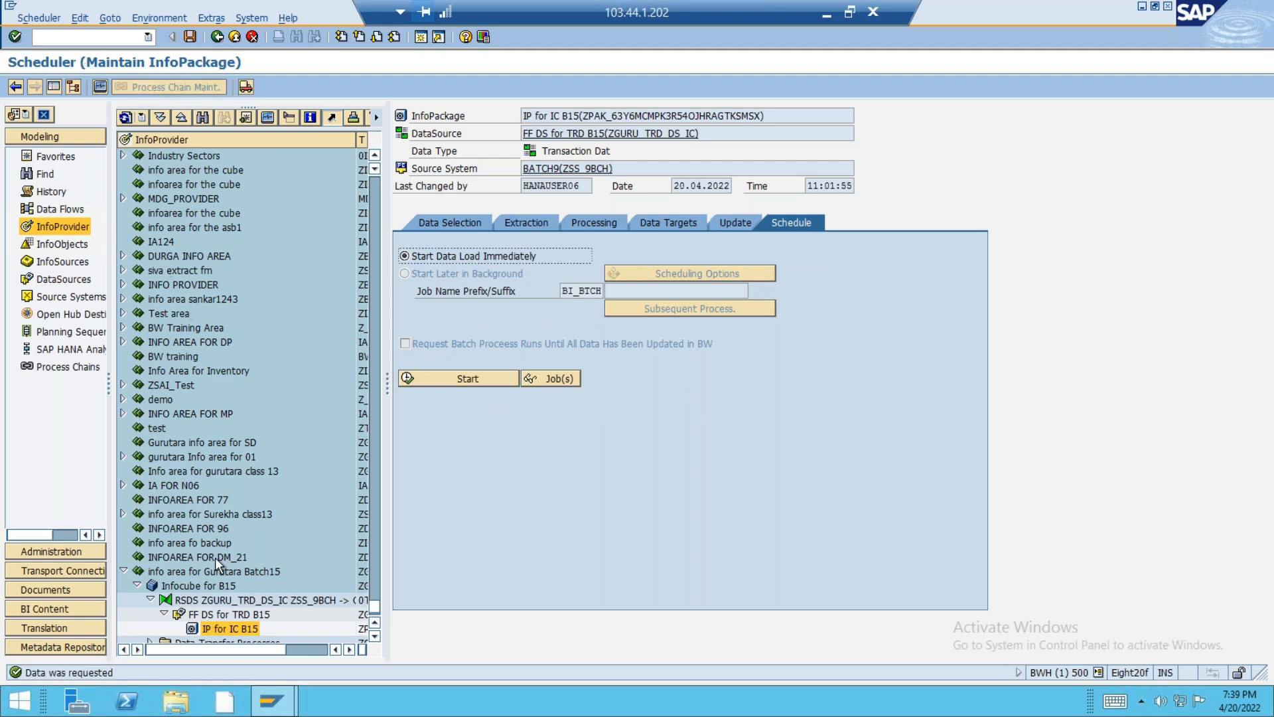
- Manage the PSA requests of DataSource FF DS for TRD B15, display all records of the newest request, and close the request list
click(213, 613)
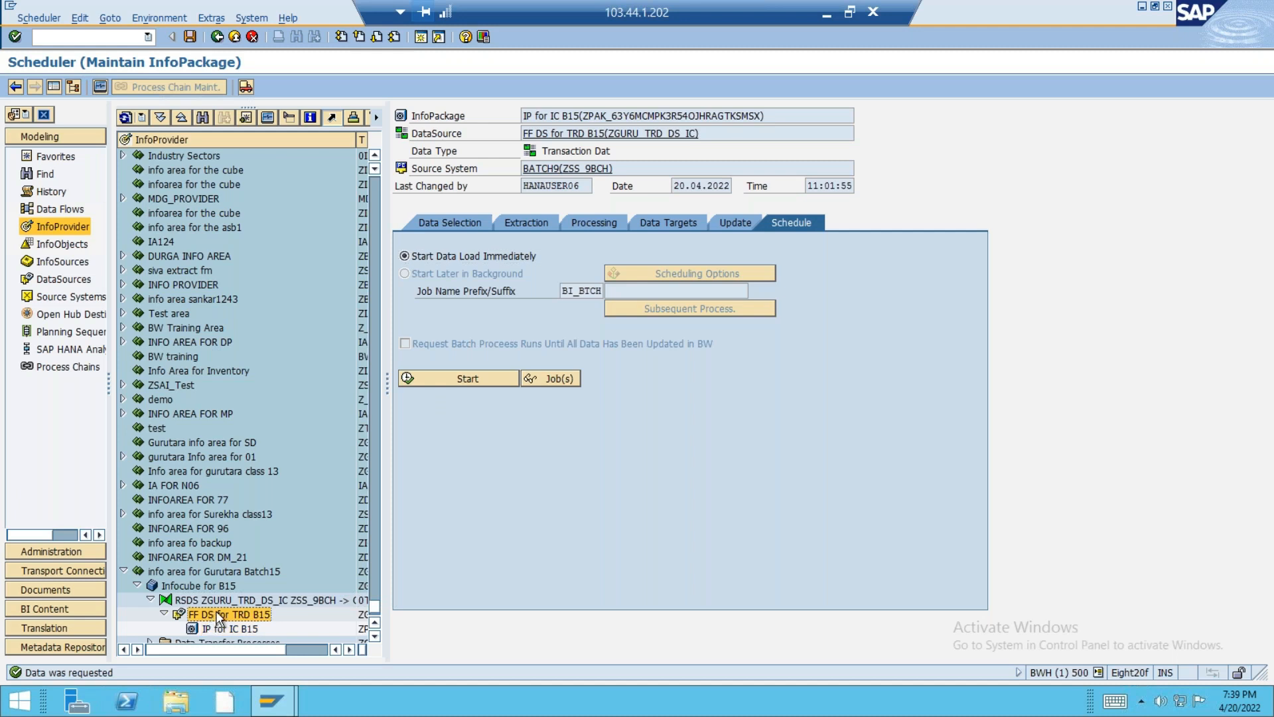
right_click(216, 610)
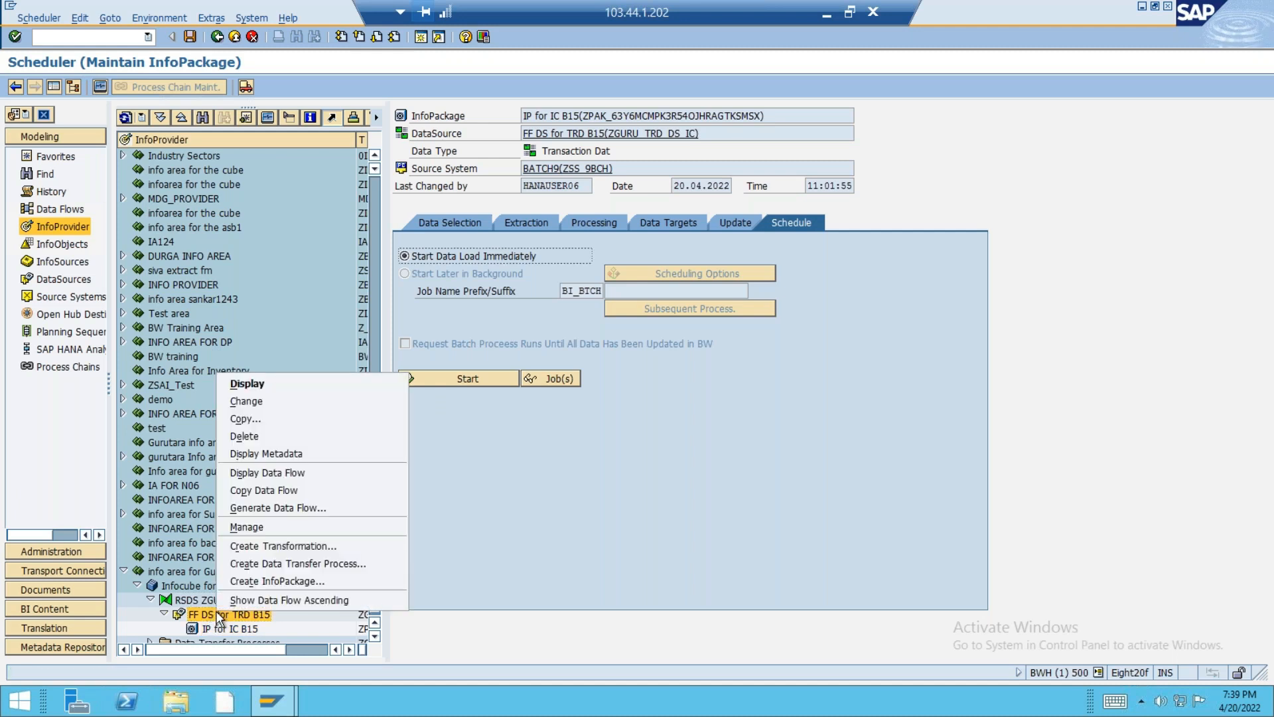
click(251, 528)
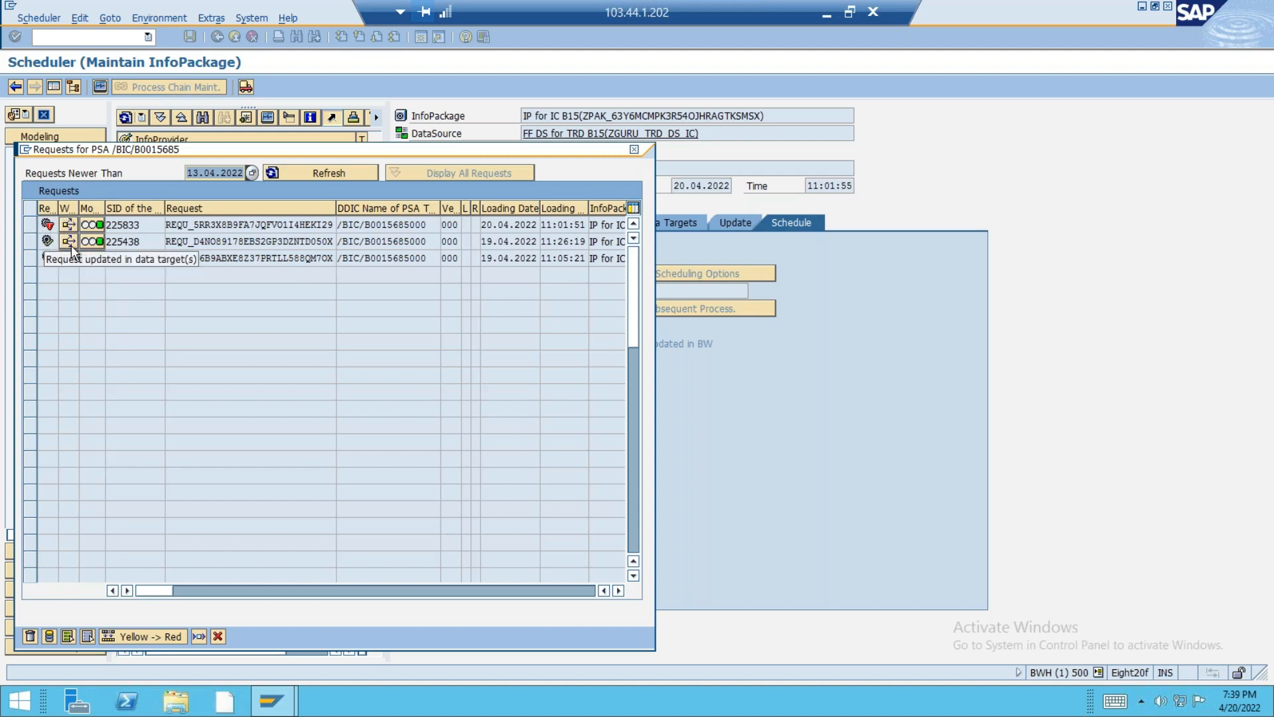
click(115, 241)
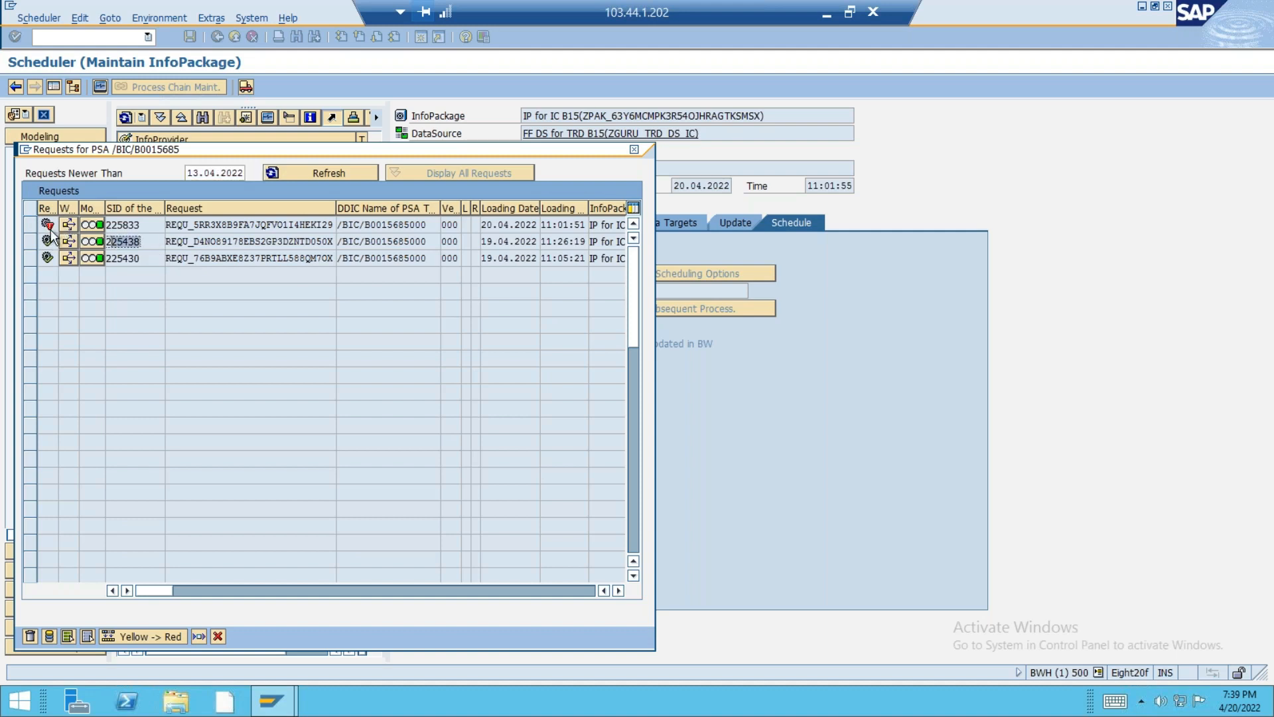
mouse_move(51, 229)
click(30, 225)
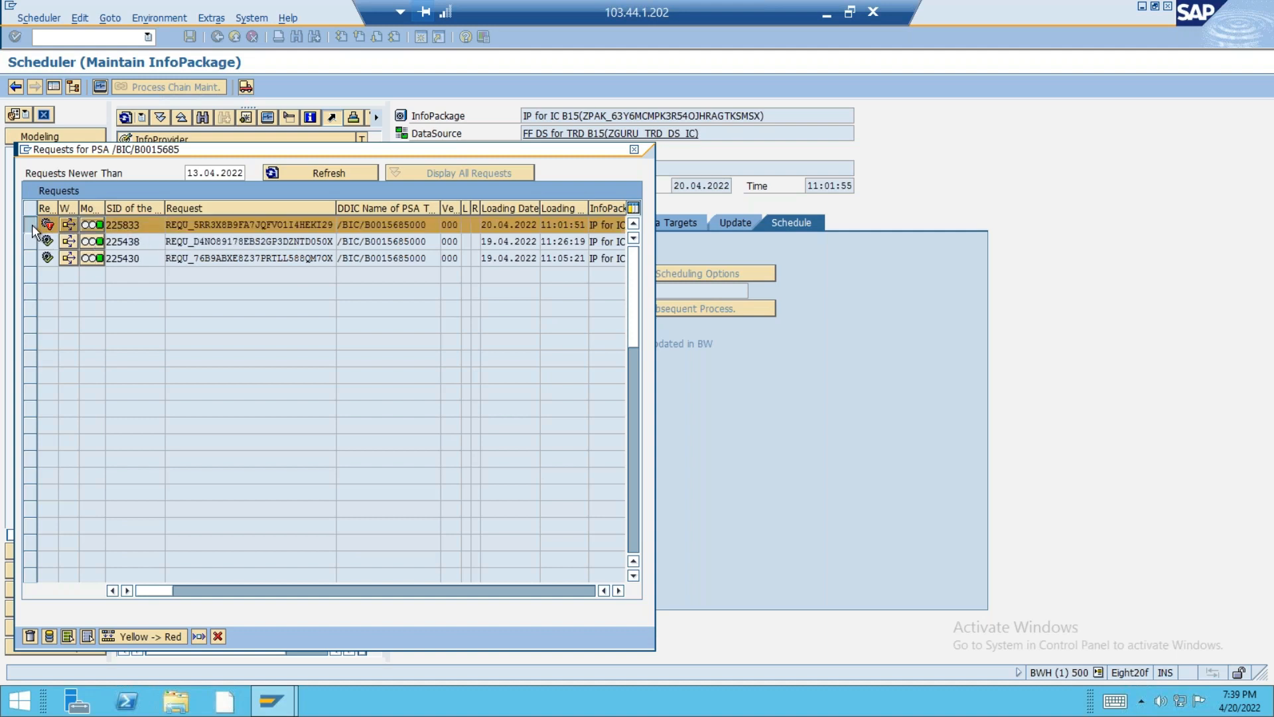
click(49, 635)
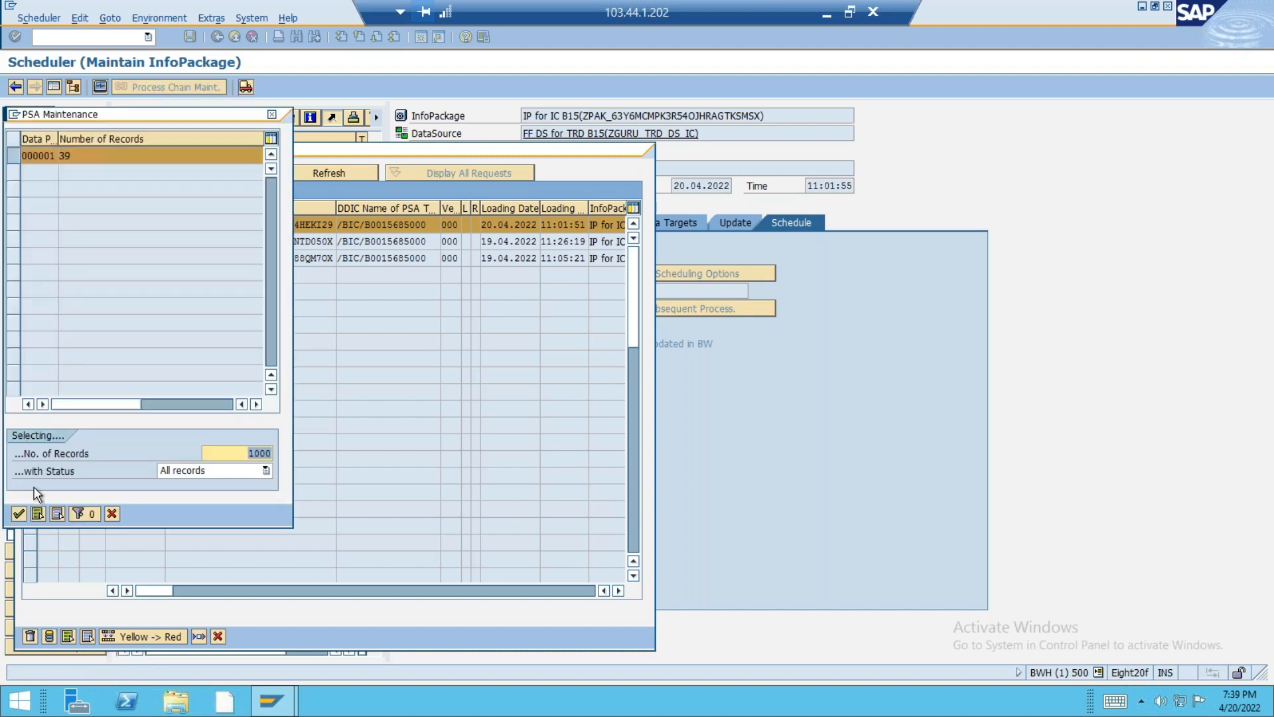
click(19, 513)
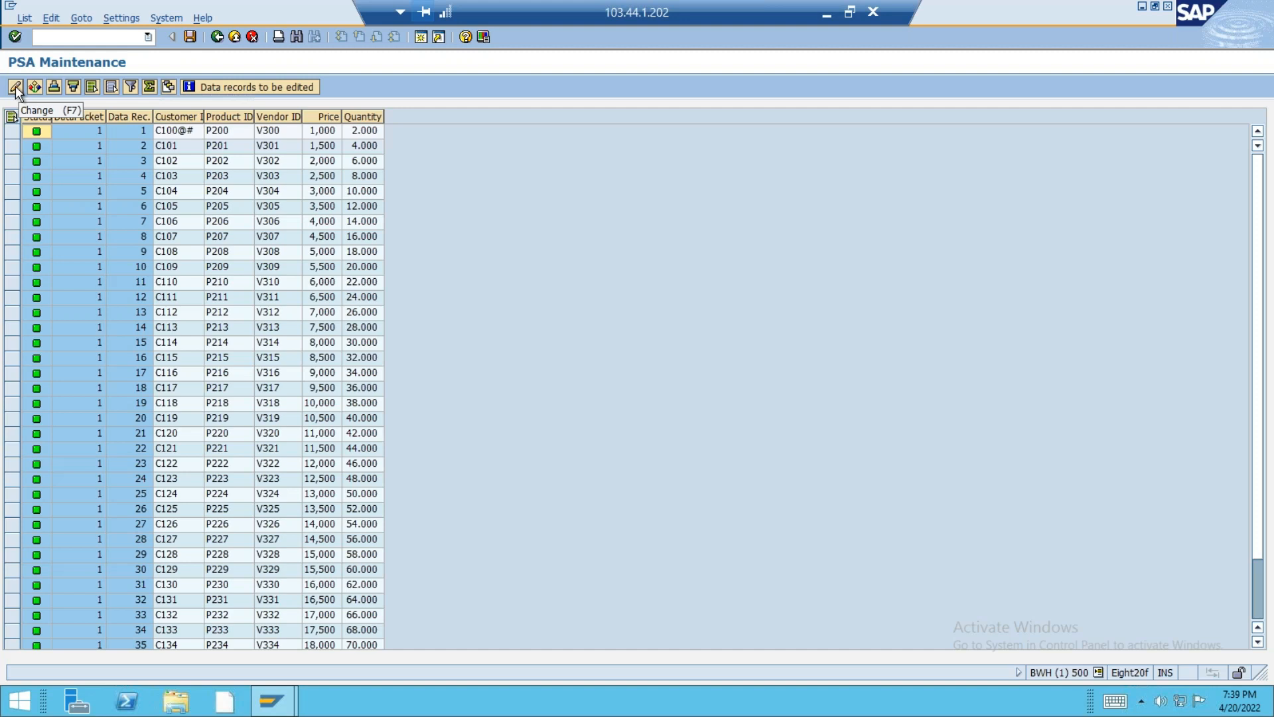
click(217, 37)
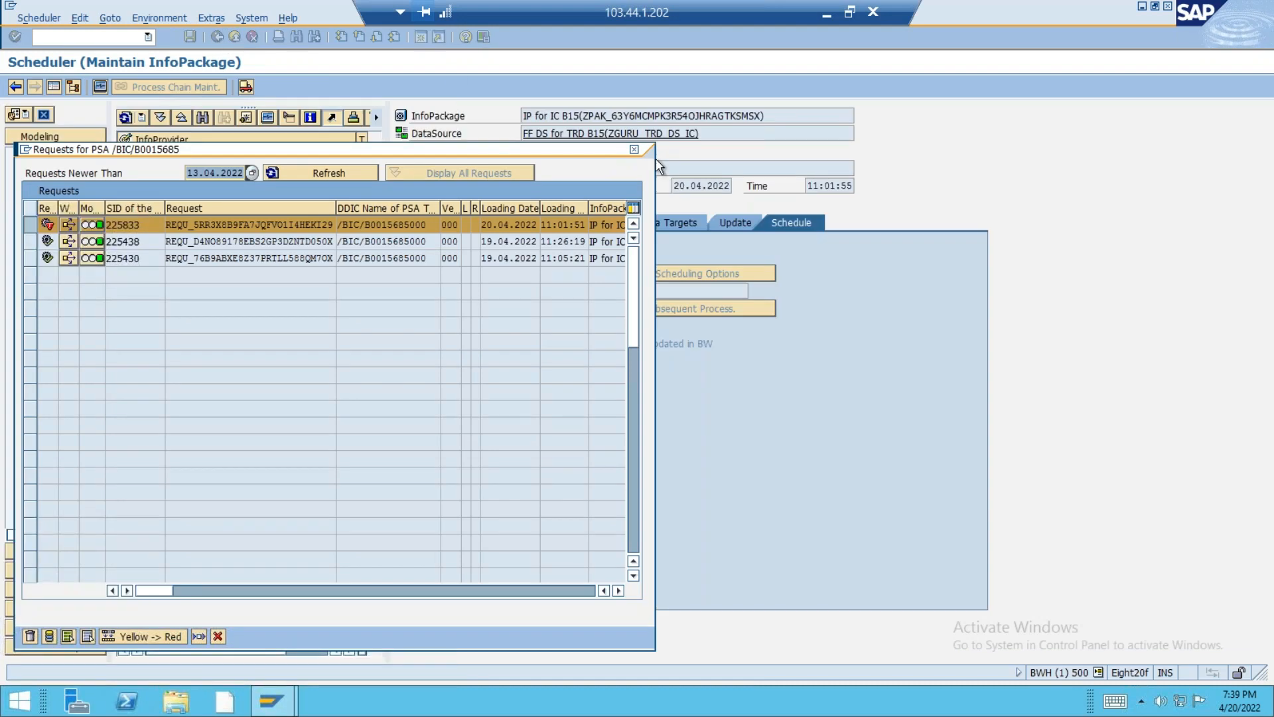
click(634, 150)
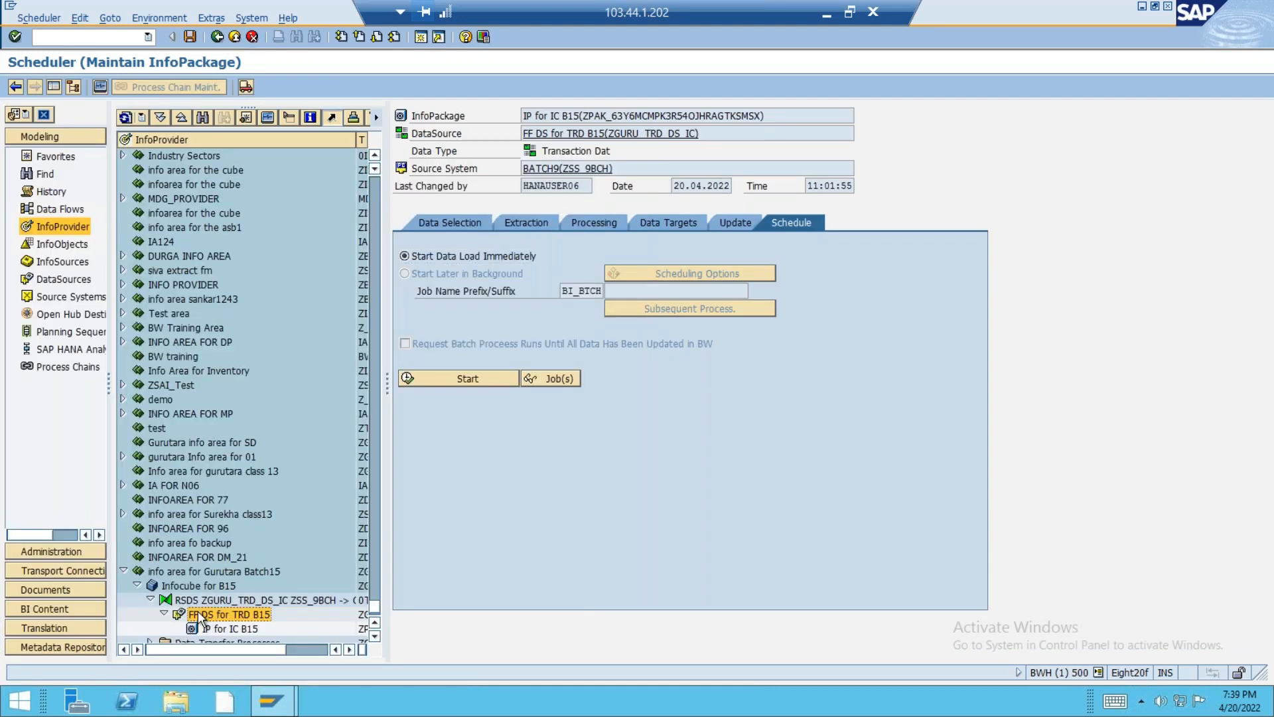
- Check the where-used list of PSA request 225833 for DataSource FF DS for TRD B15
double_click(198, 612)
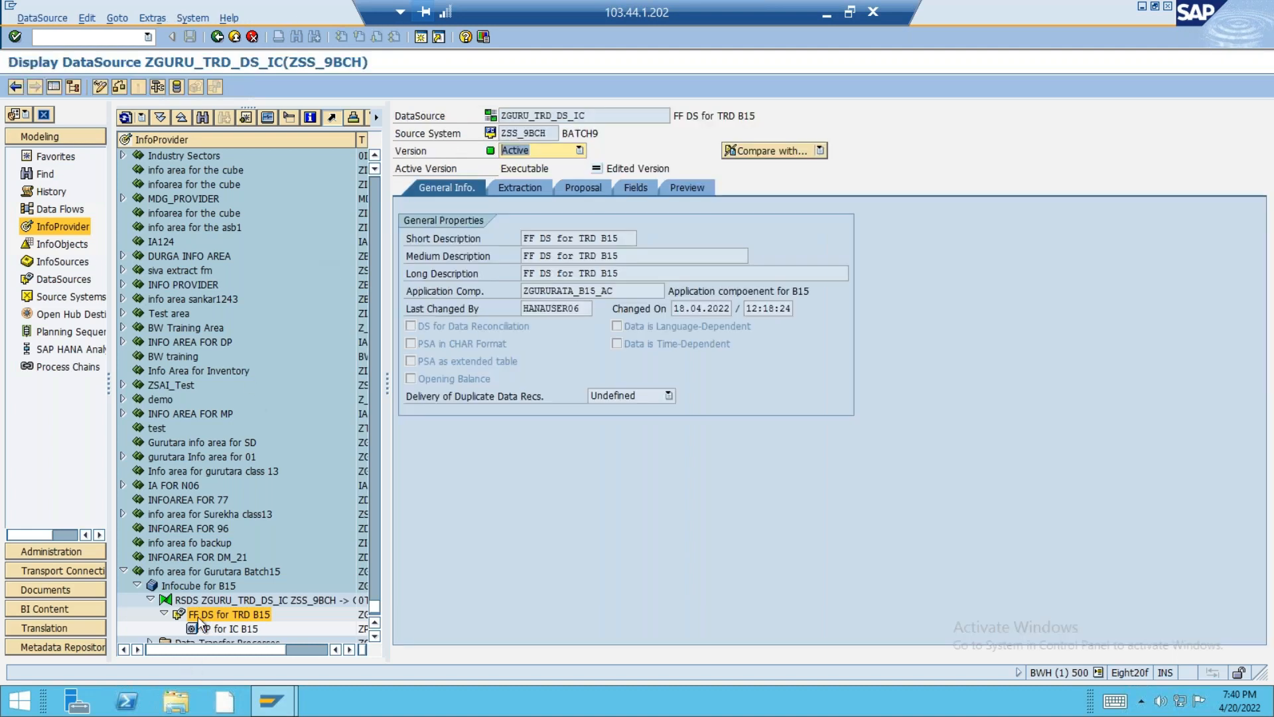
right_click(198, 614)
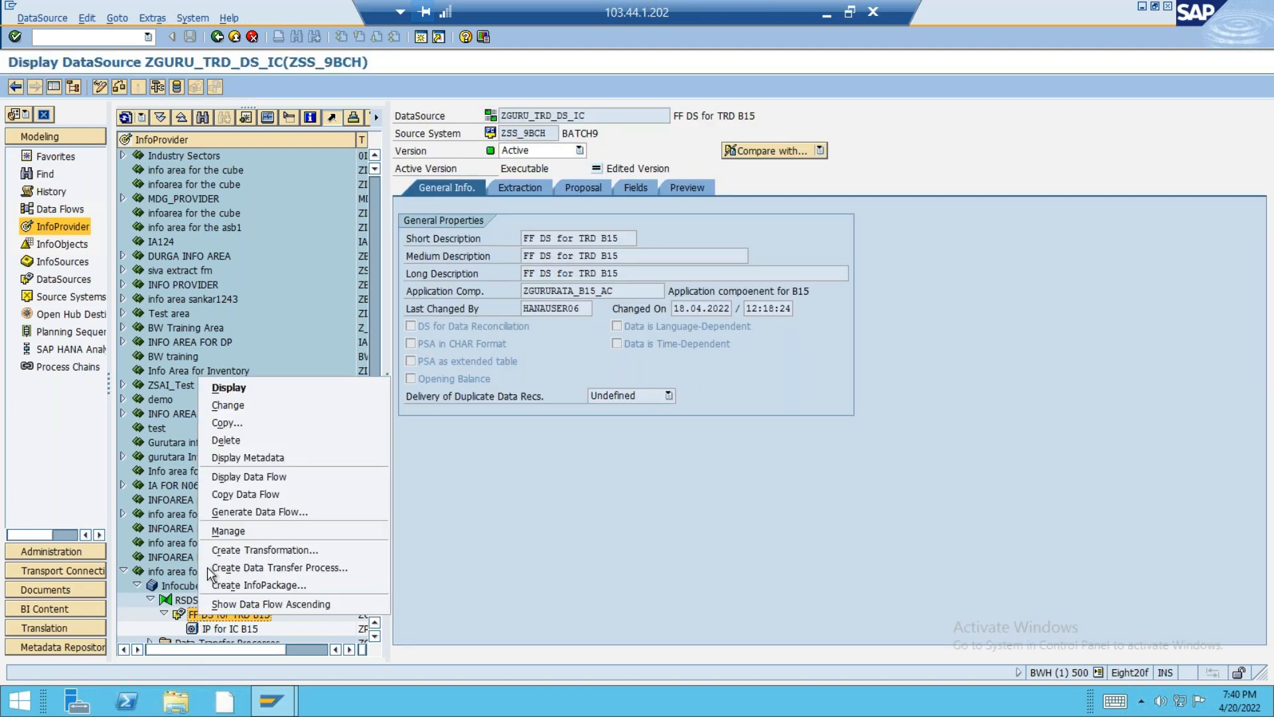
click(241, 530)
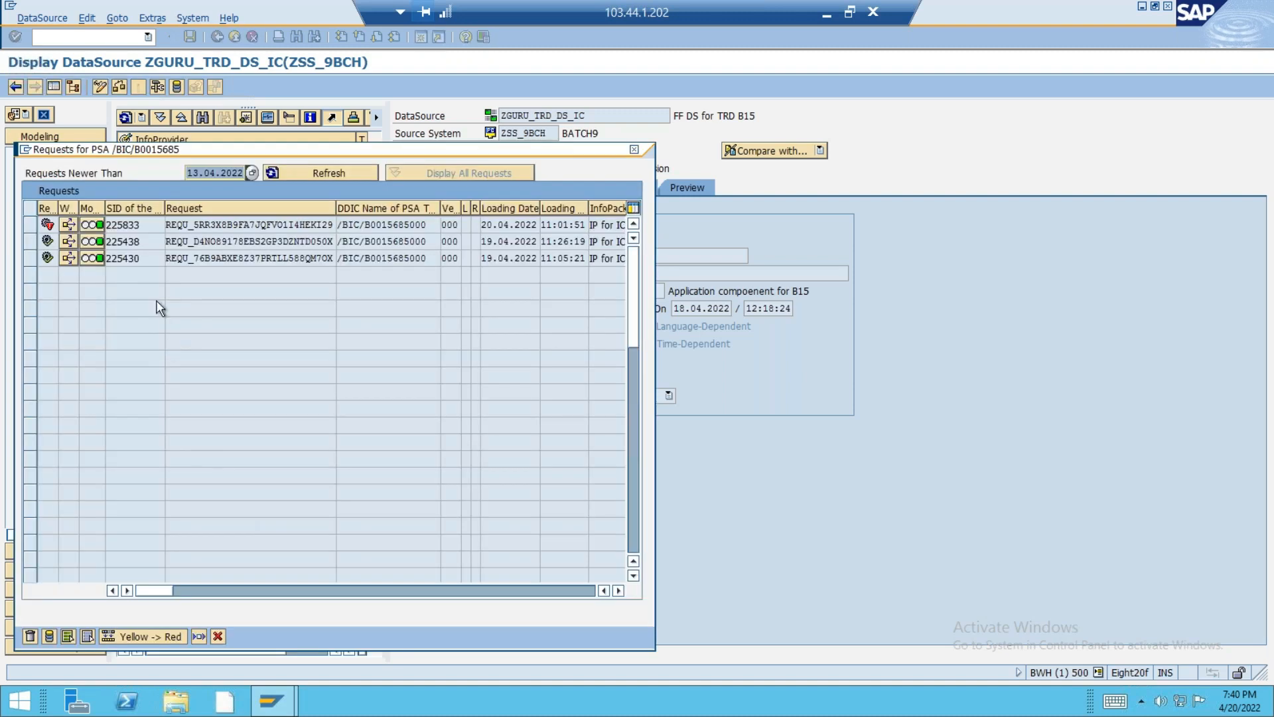
click(70, 227)
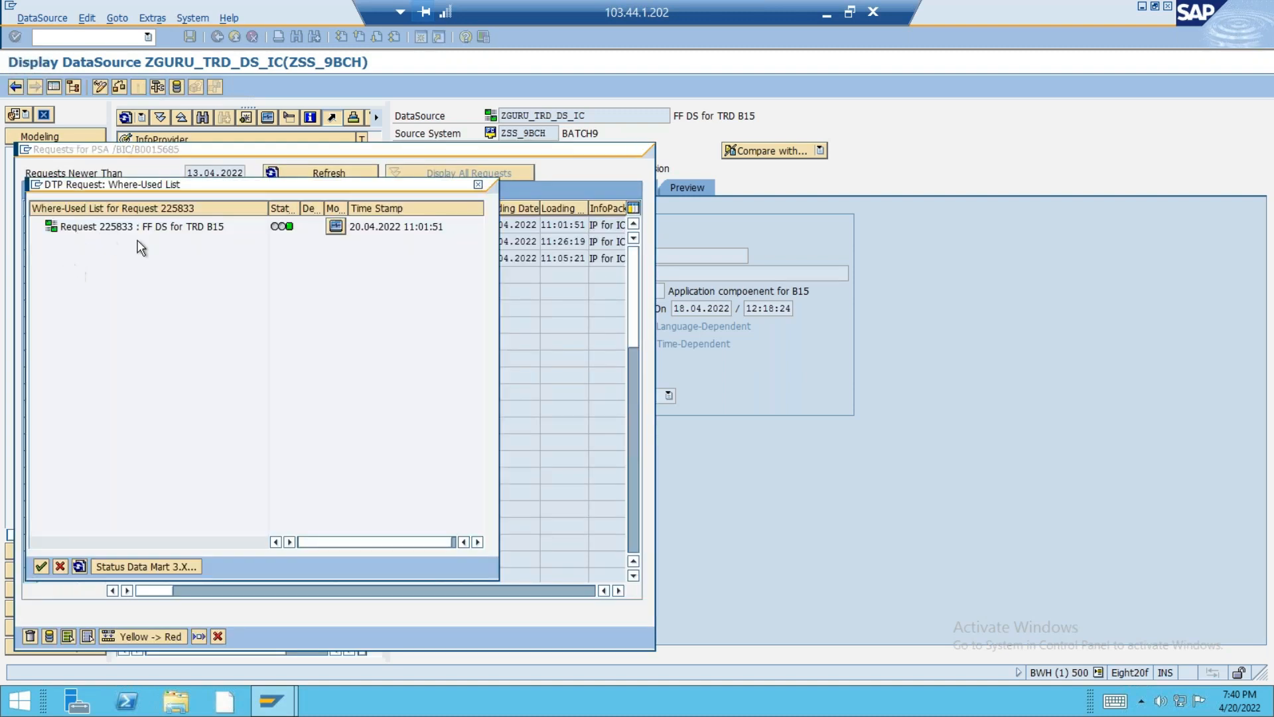
click(477, 186)
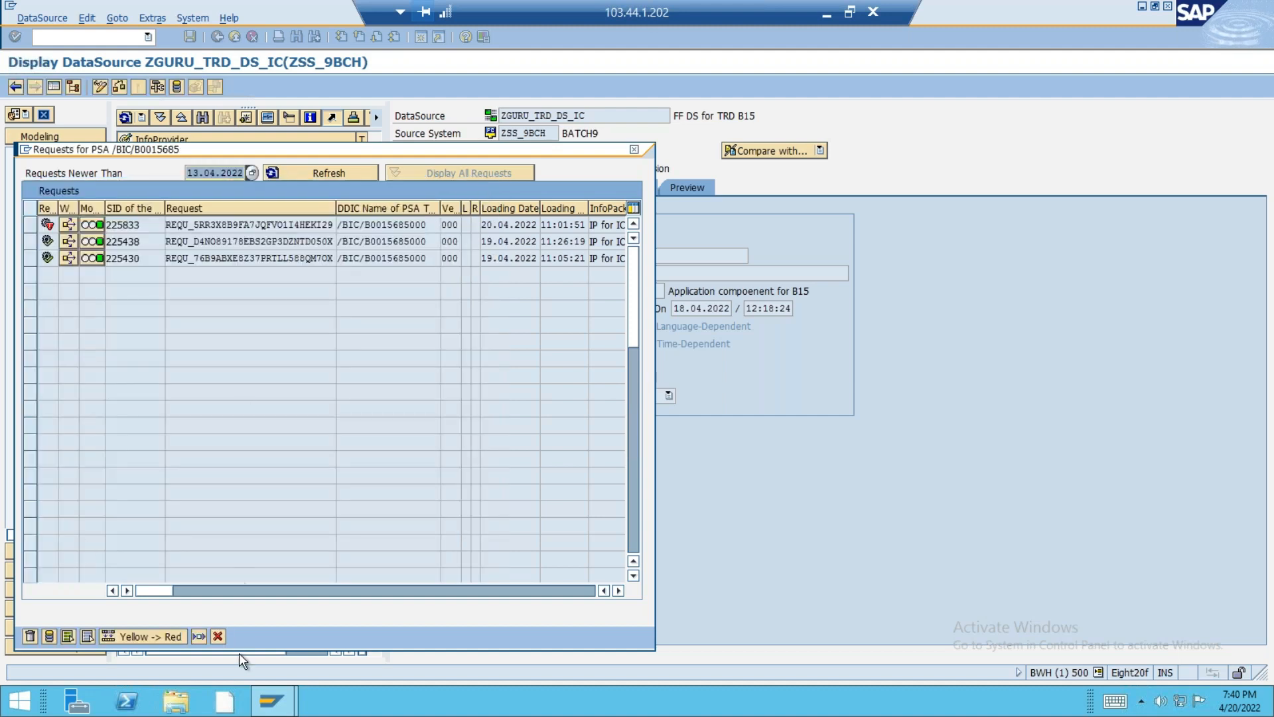
click(217, 637)
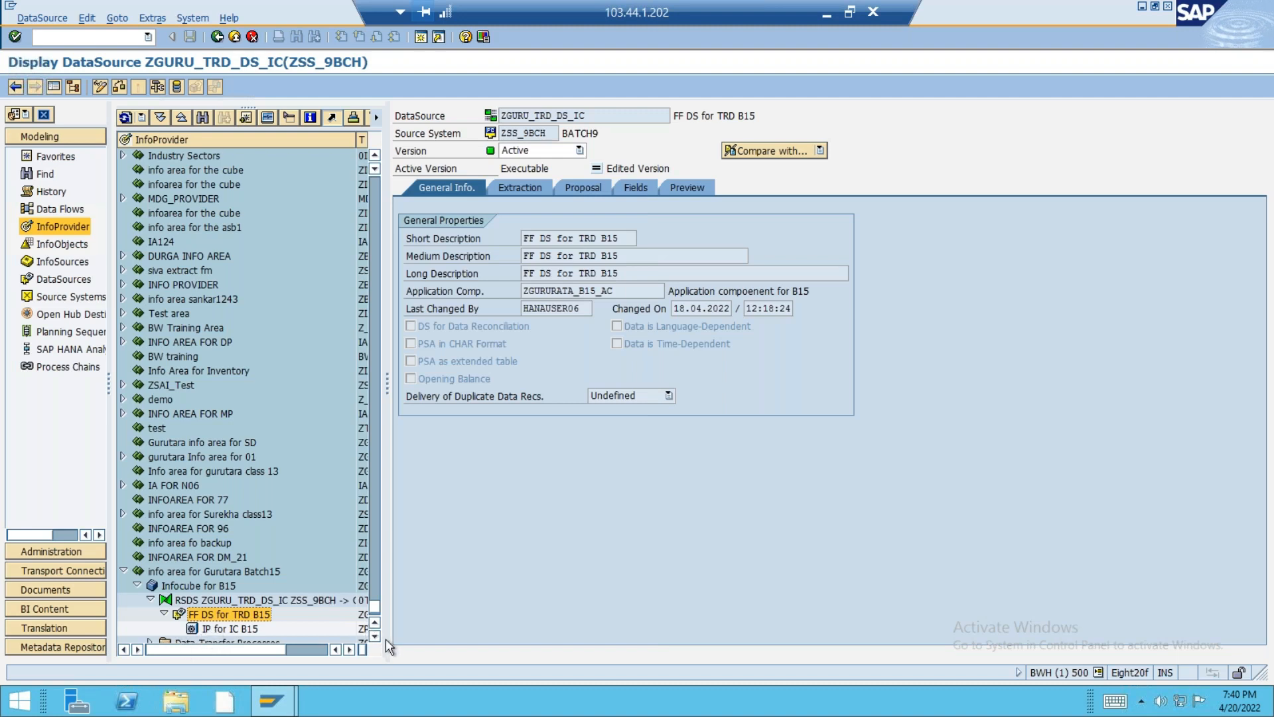
- Execute the data transfer process ZGURU_TRD_DS_IC / ZSS_9BCH -> ZGIC_B15 under Infocube for B15 and display its request monitor
scroll(373, 635, down, 1)
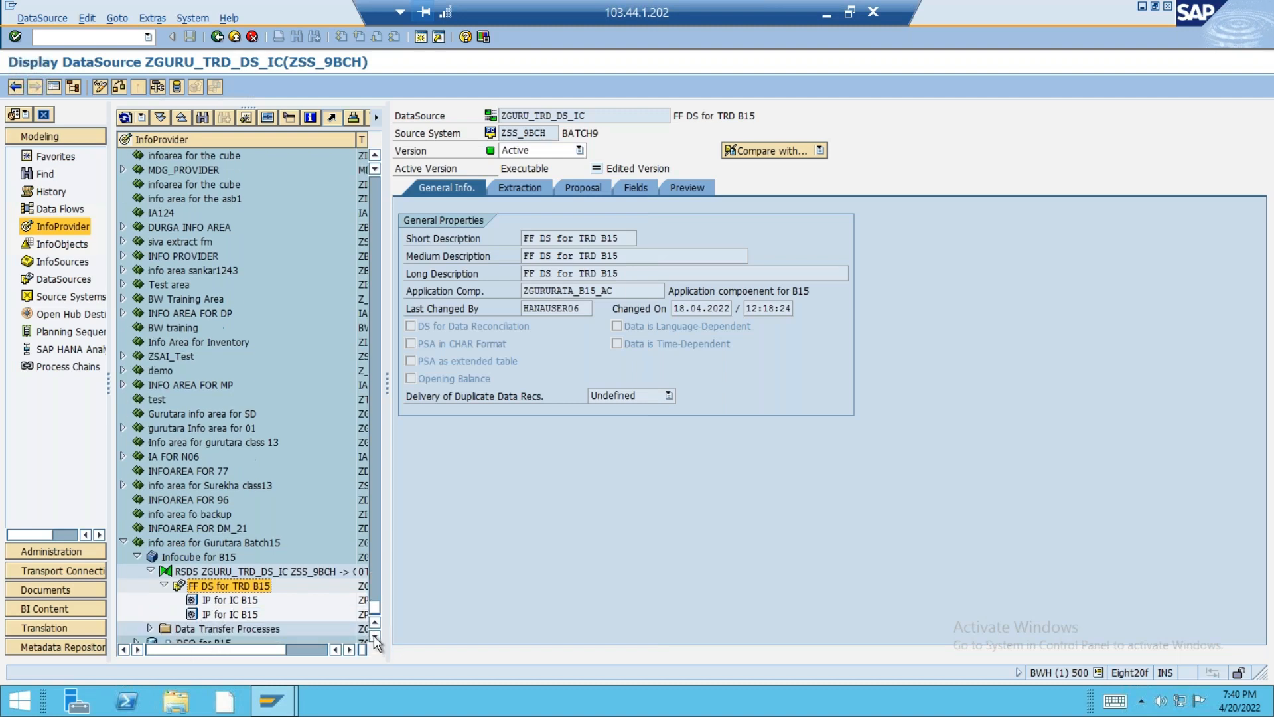
click(149, 600)
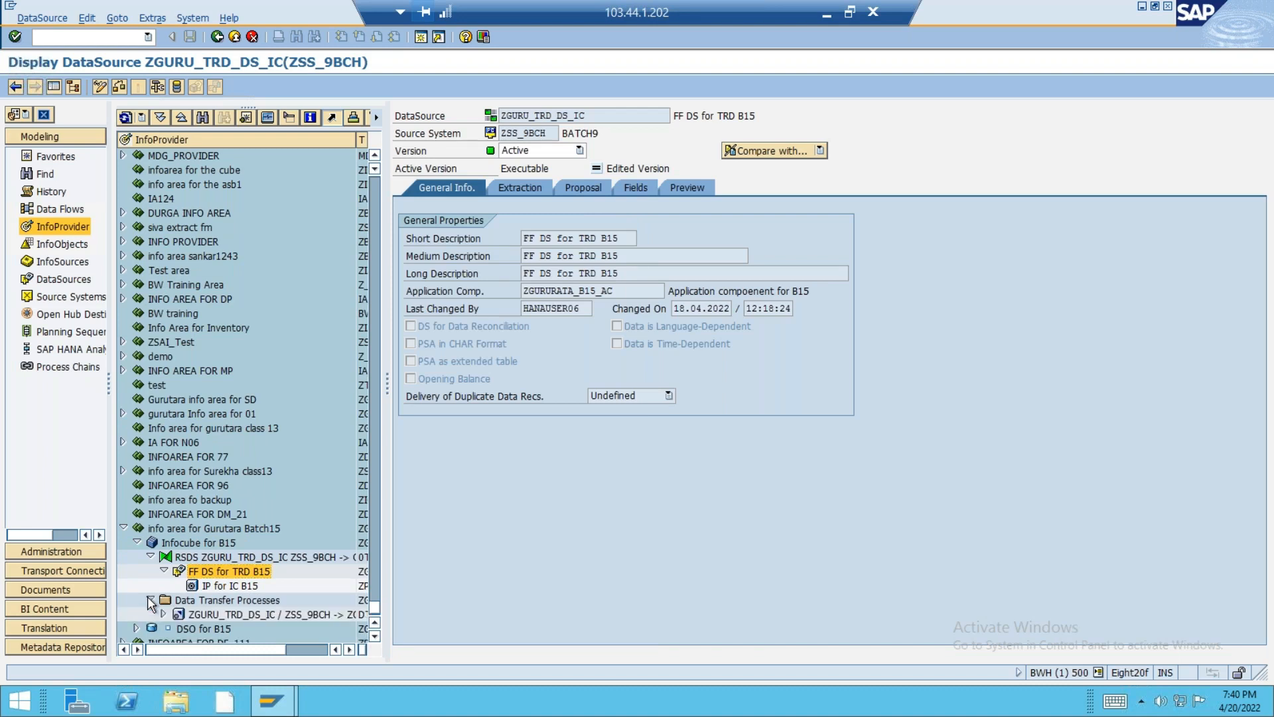
click(211, 615)
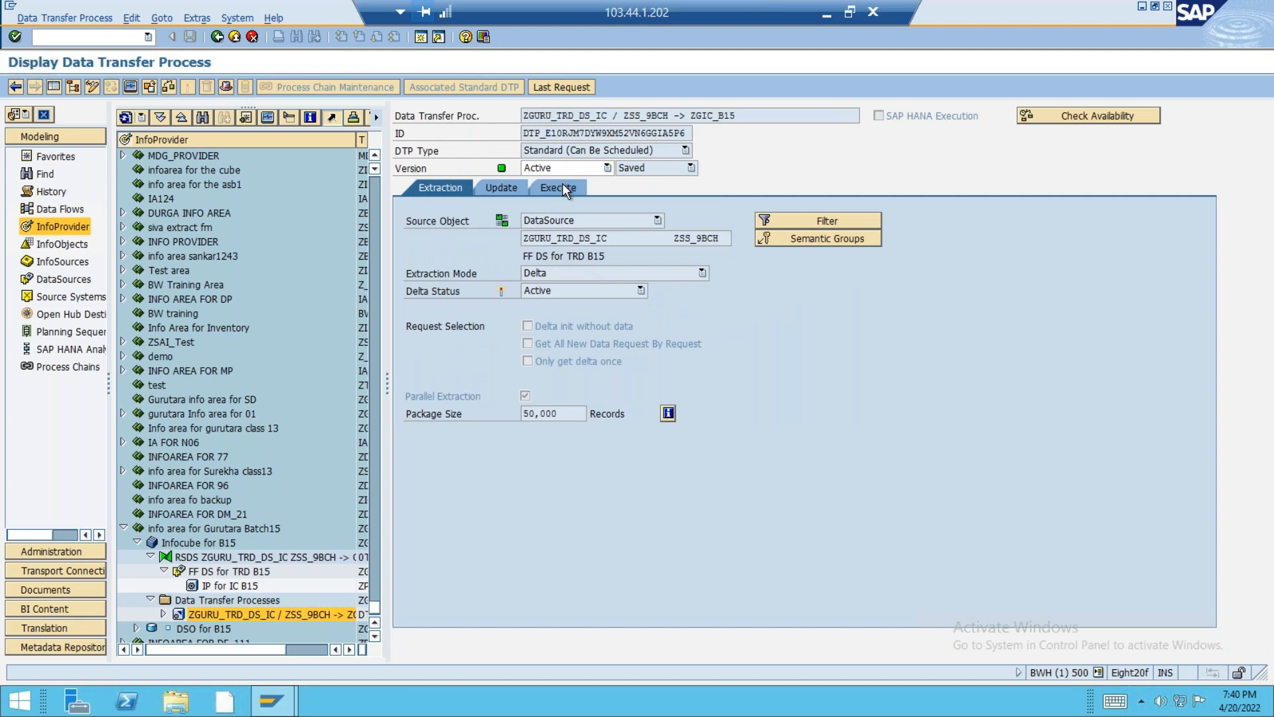
click(562, 185)
click(802, 363)
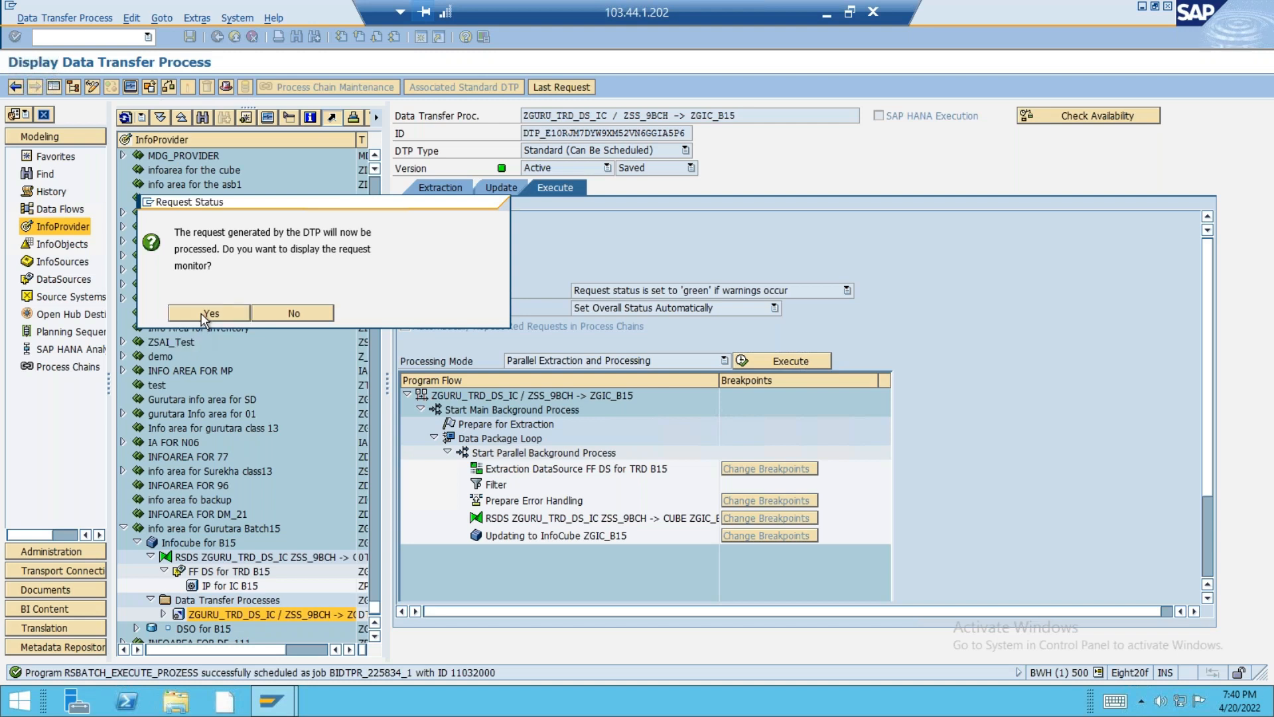
click(208, 313)
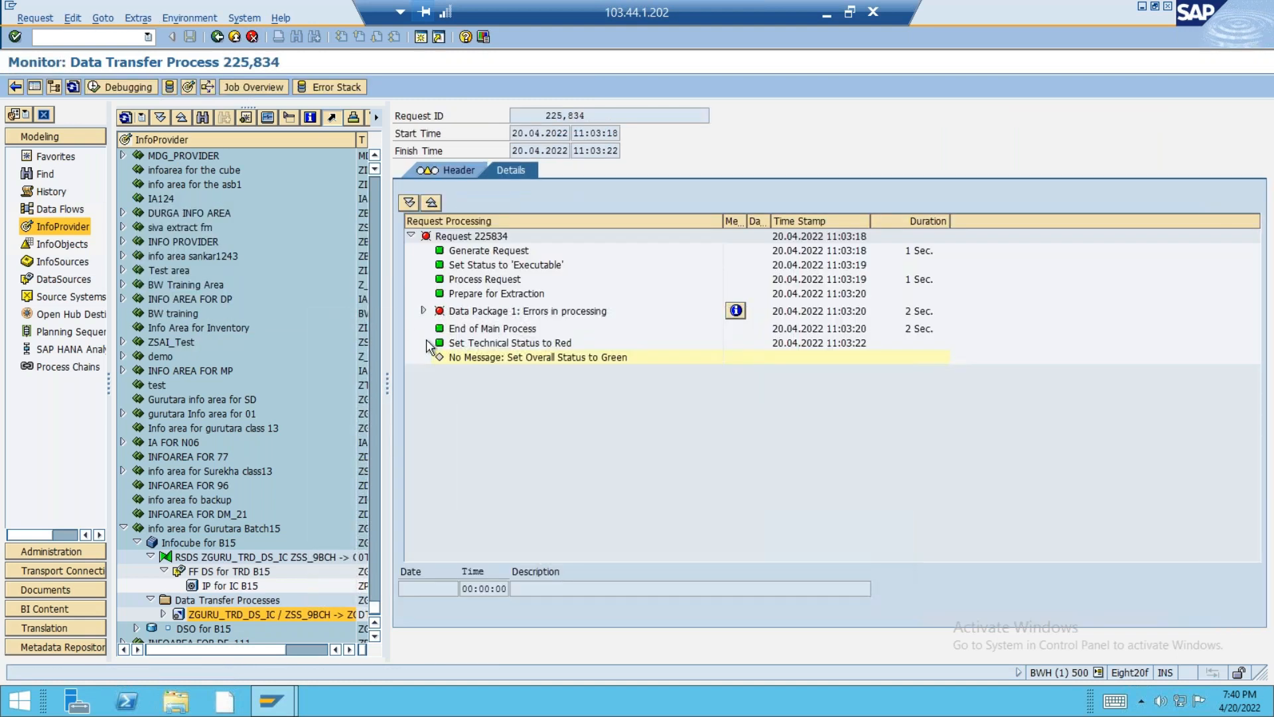
- Refresh the request monitor and read the messages for updating InfoCube ZGIC_B15 within Data Package 1
click(423, 309)
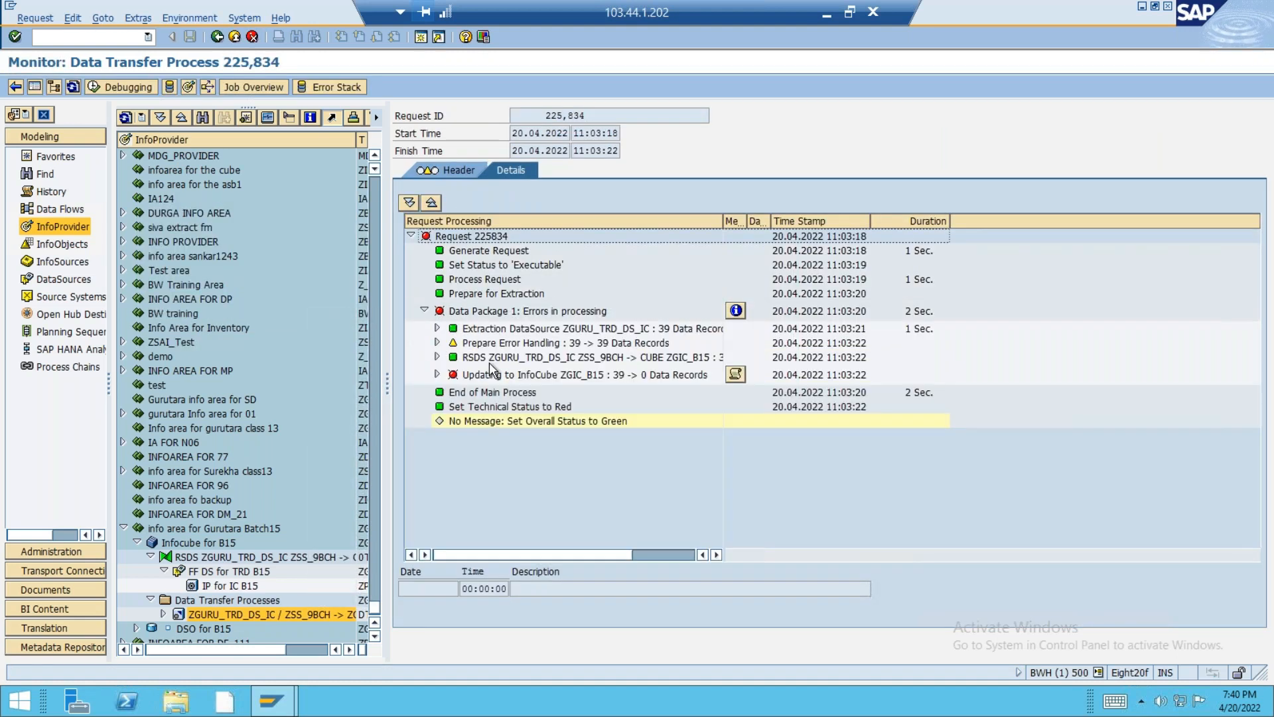
click(73, 87)
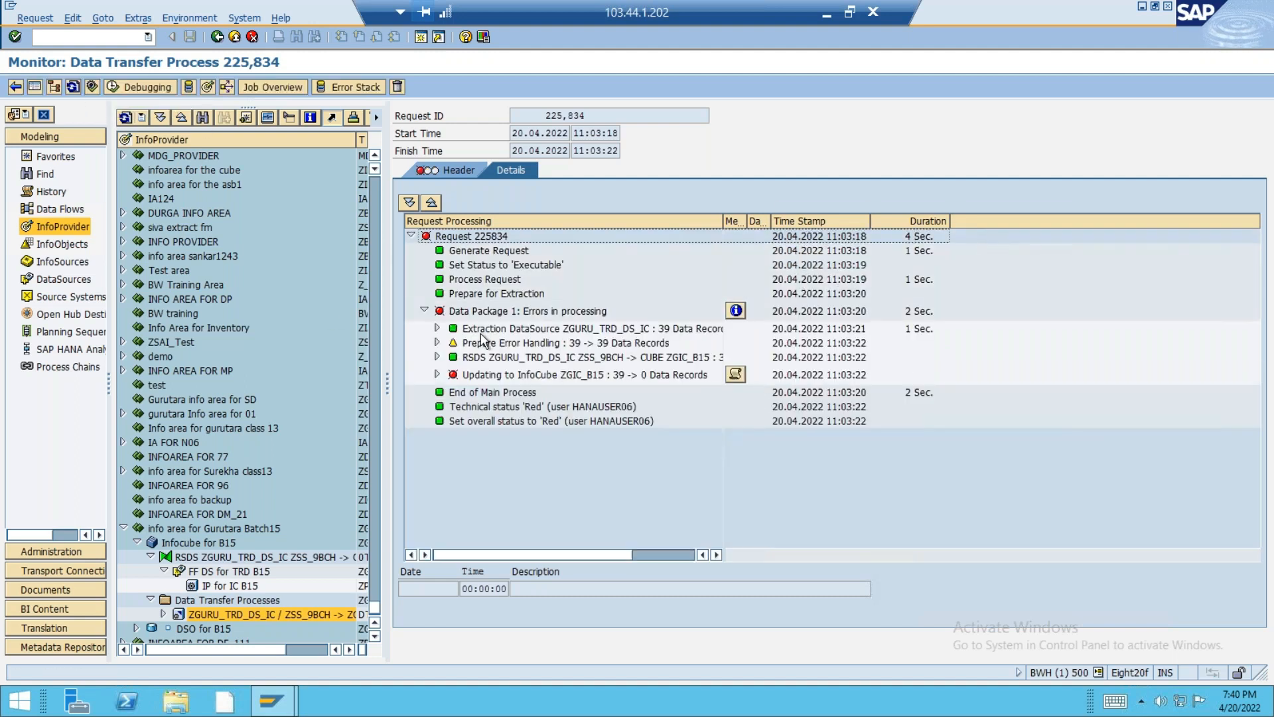
click(735, 373)
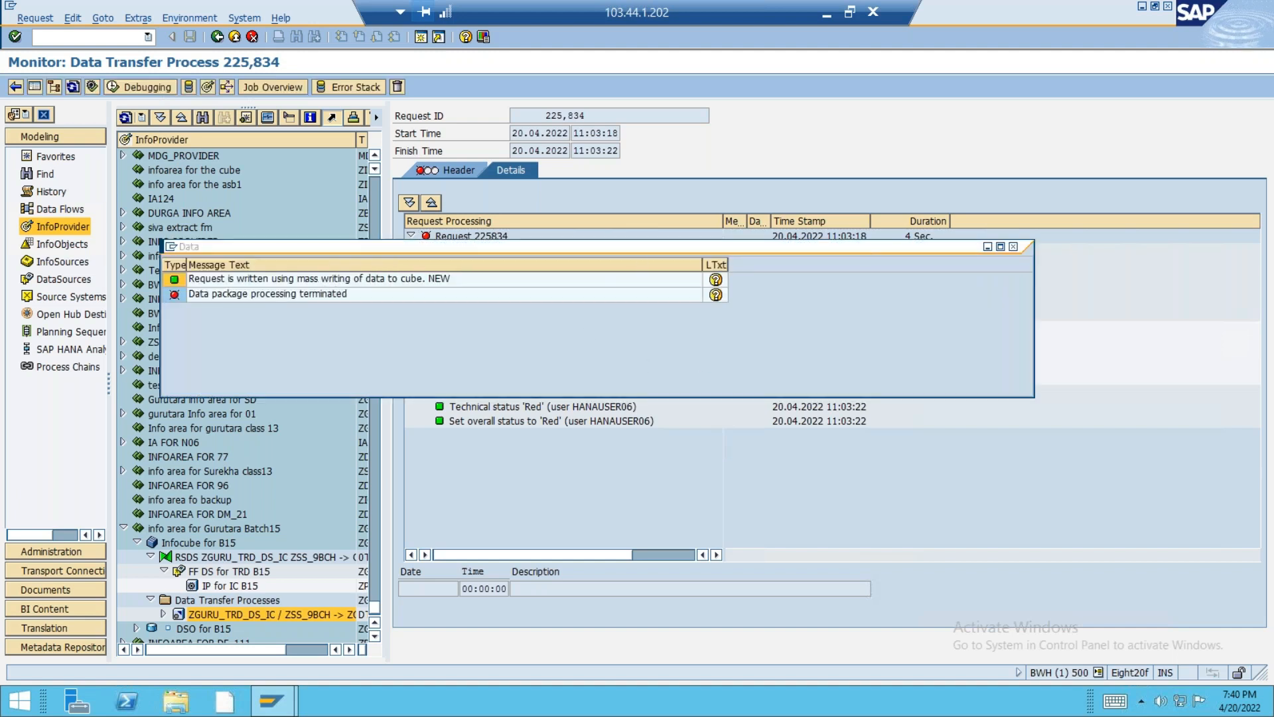
click(1012, 247)
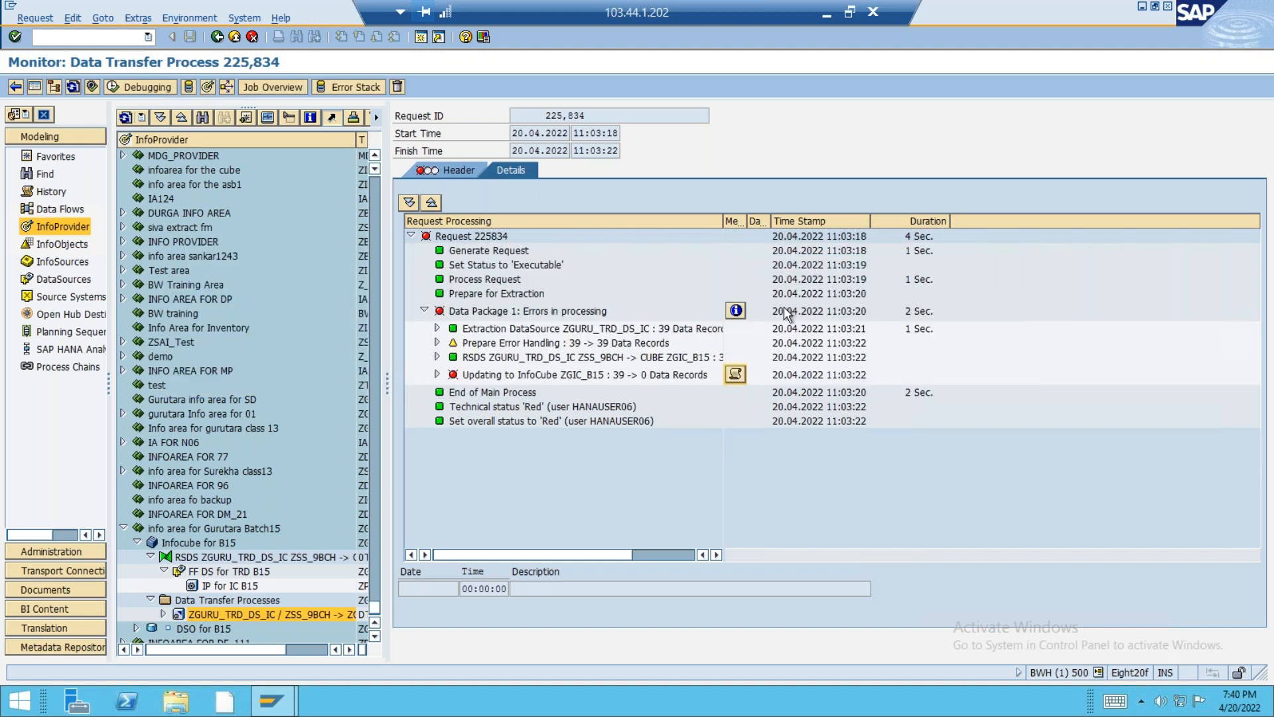
- Examine the messages of Exception in Substep Error Handling under the update to InfoCube ZGIC_B15
click(437, 374)
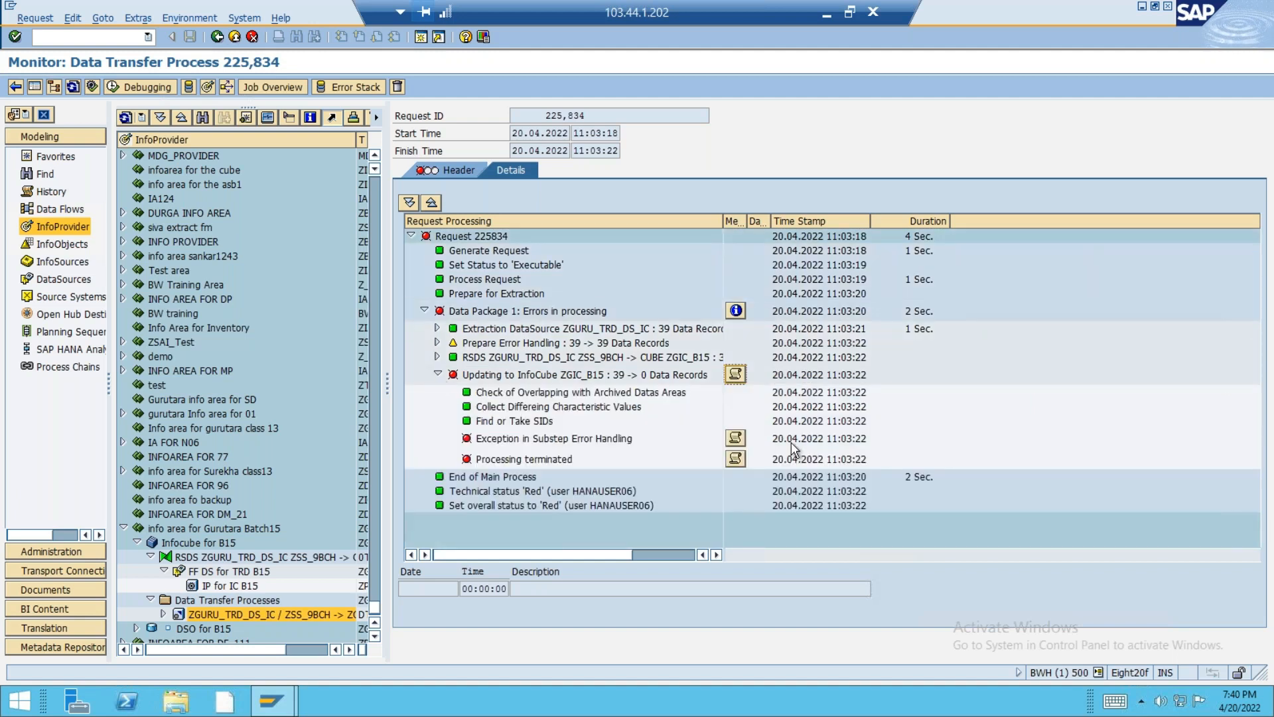
click(735, 438)
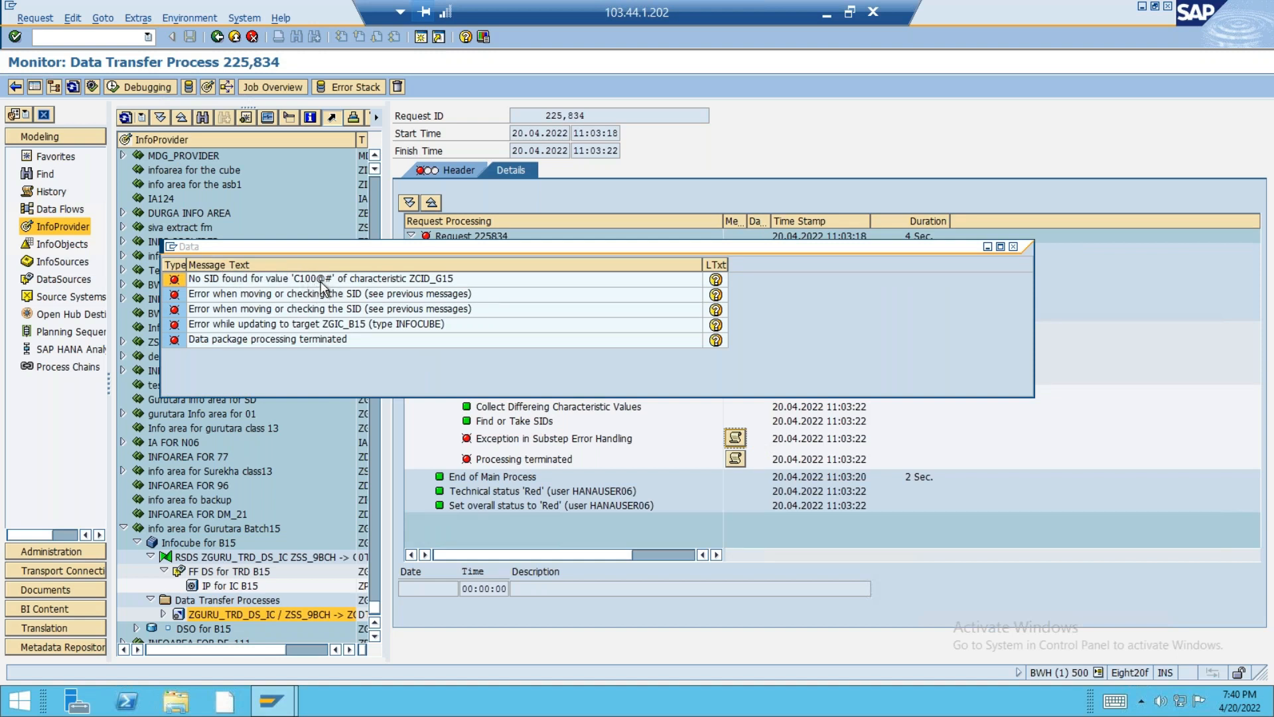
click(356, 284)
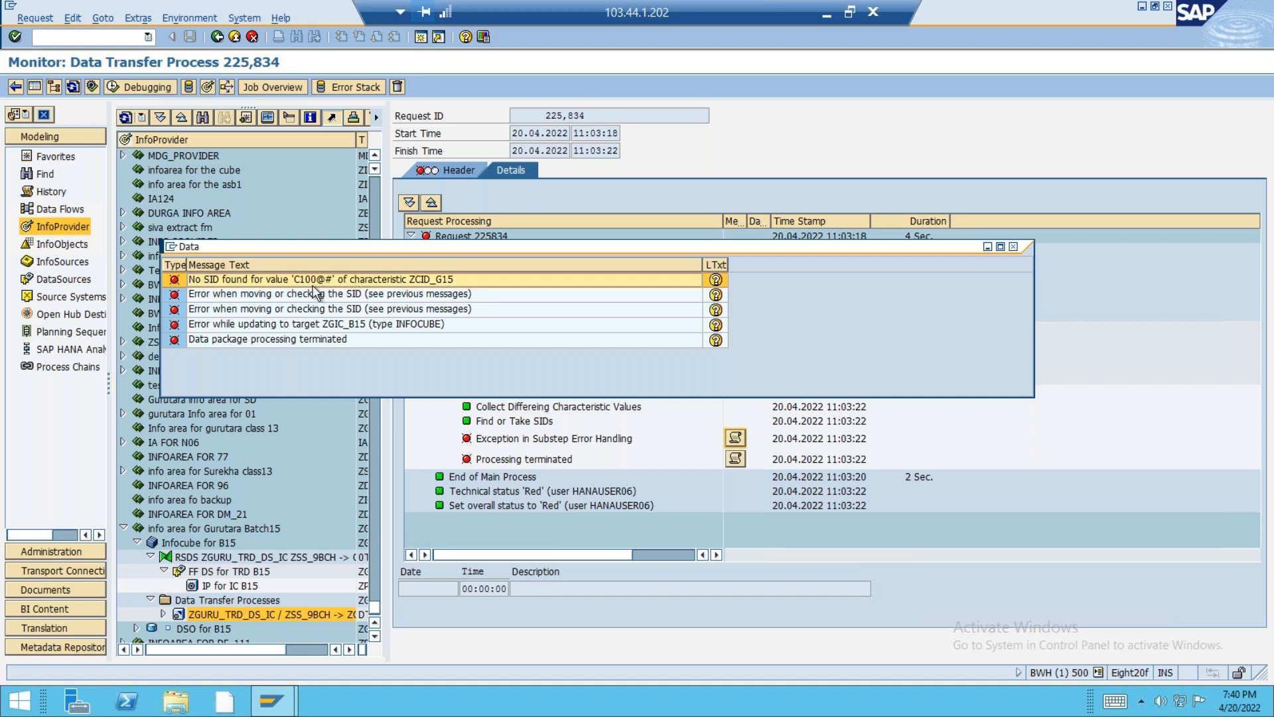
click(1013, 248)
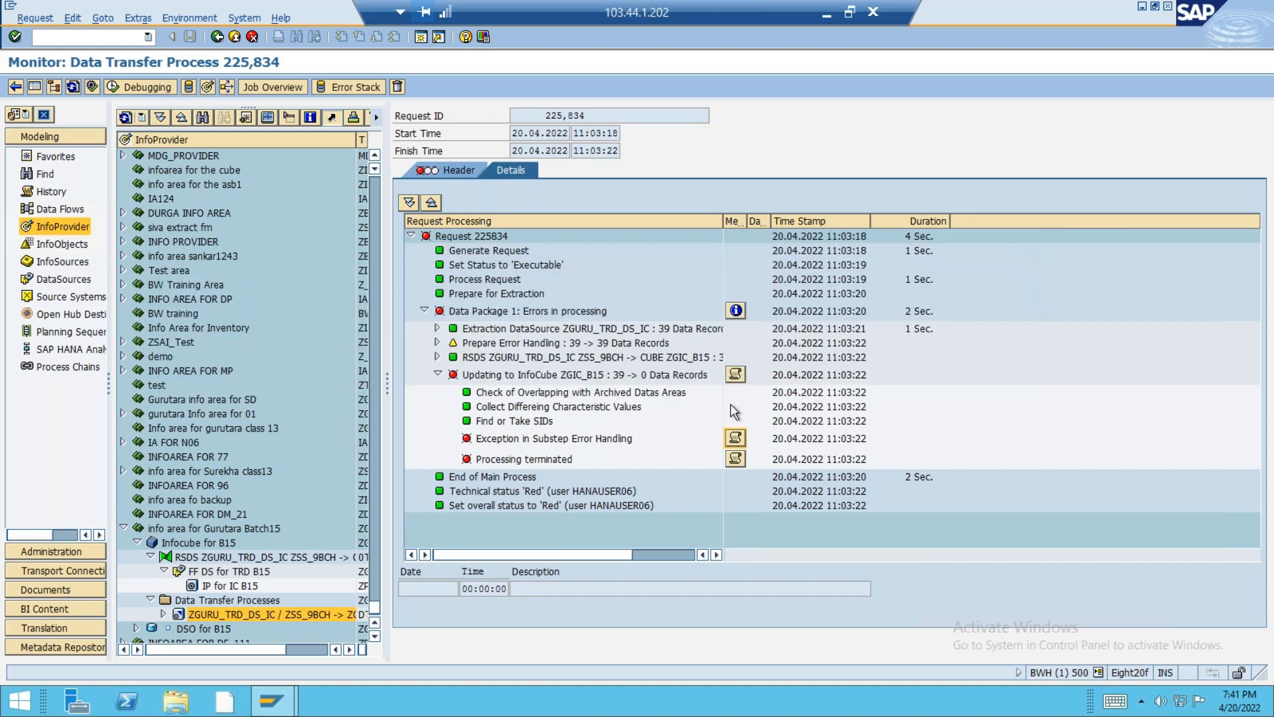
- Display all data records of PSA request 225833 for DataSource FF DS for TRD B15 in PSA maintenance
click(231, 37)
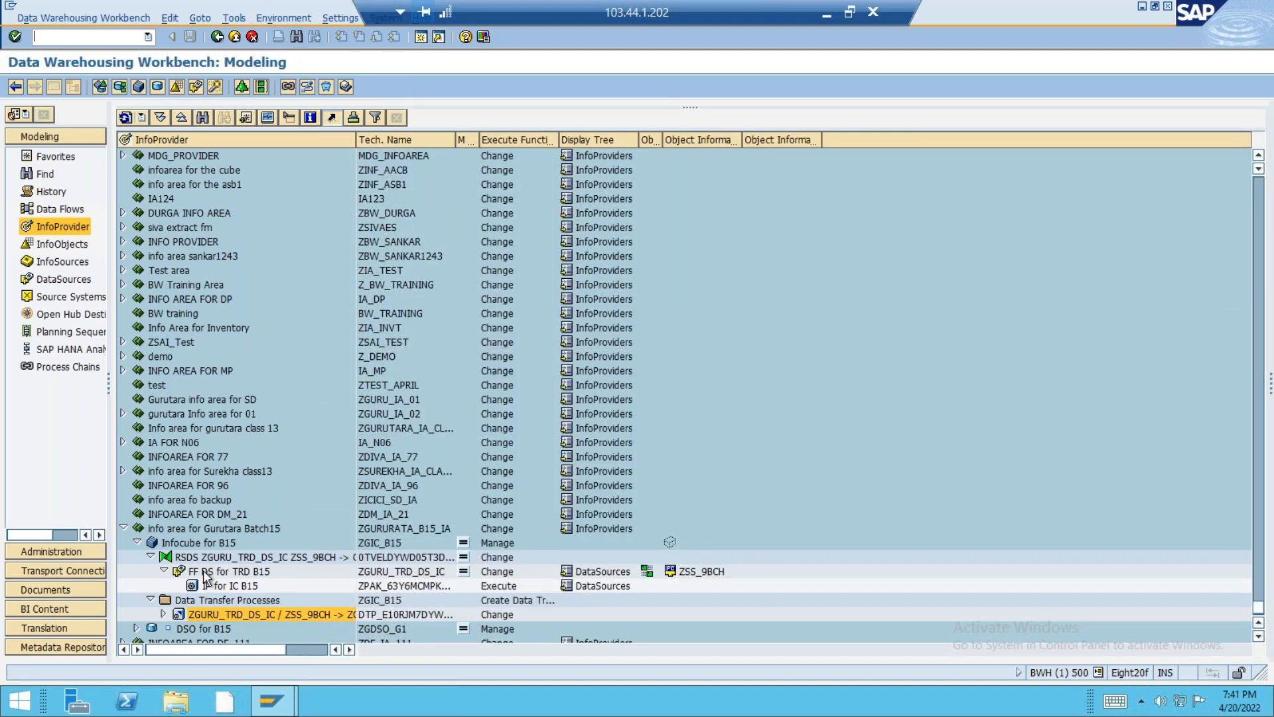
click(203, 571)
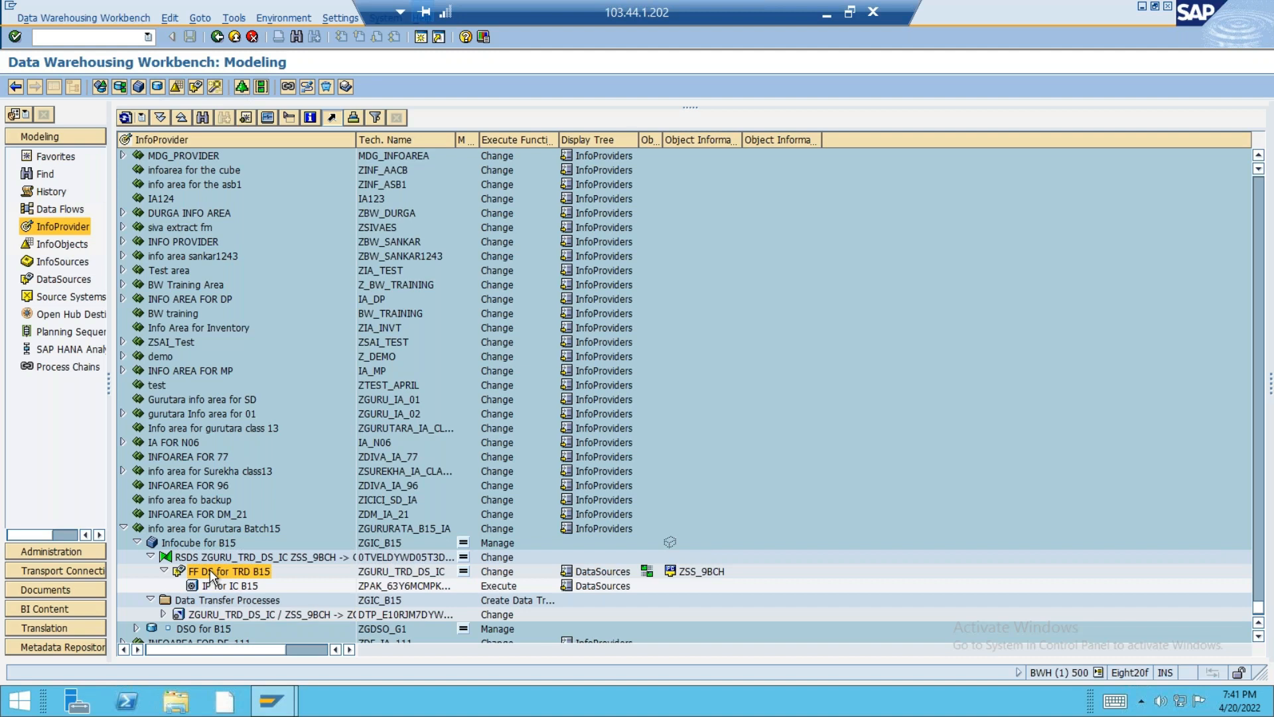
right_click(209, 570)
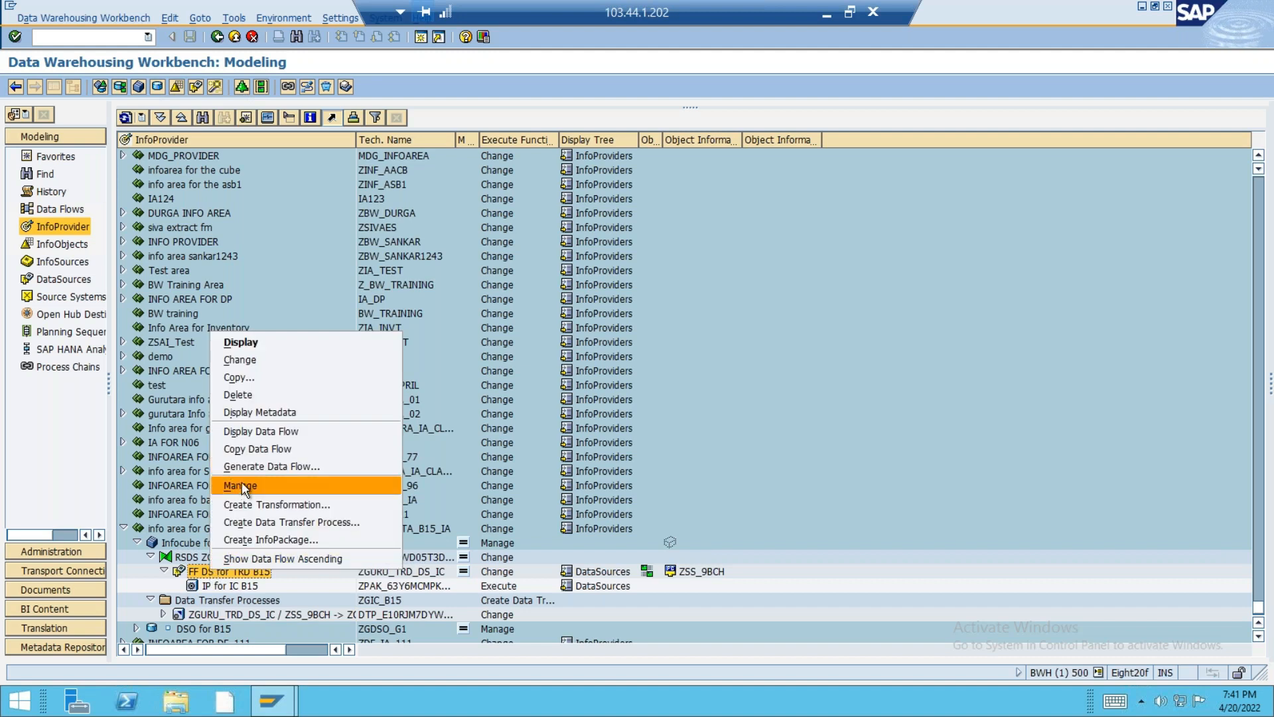
click(240, 485)
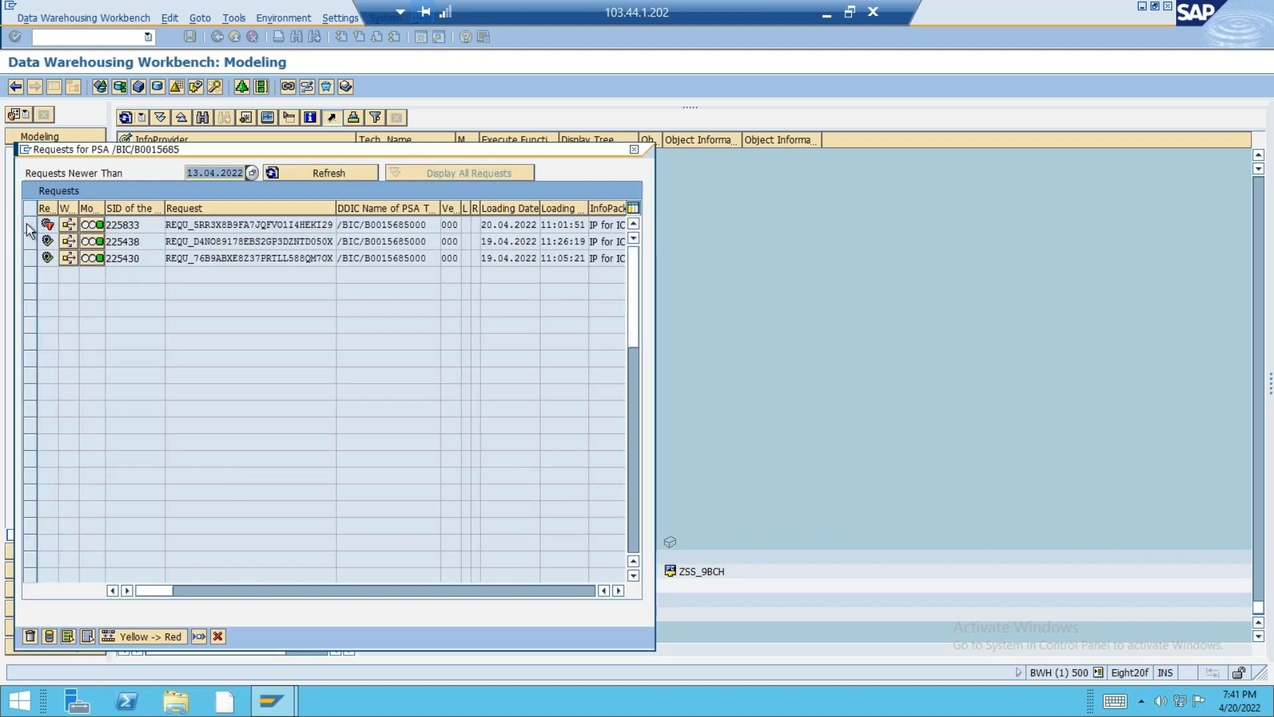
click(29, 226)
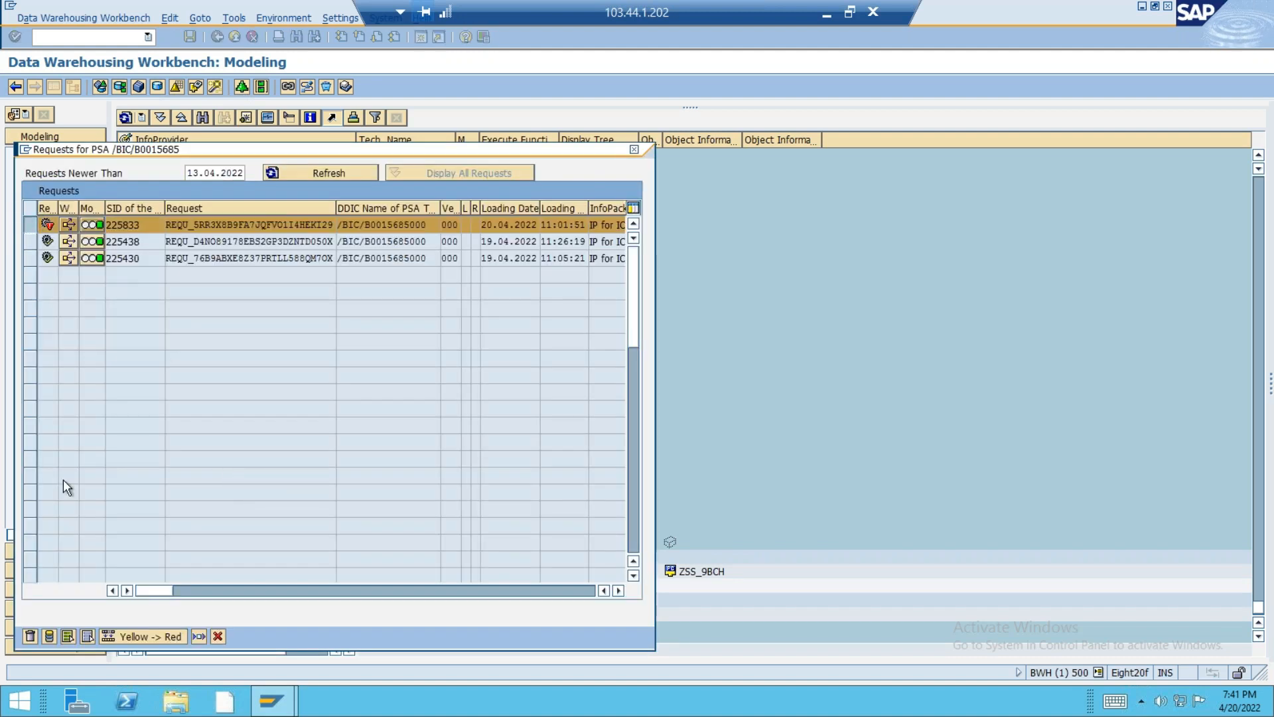
click(50, 635)
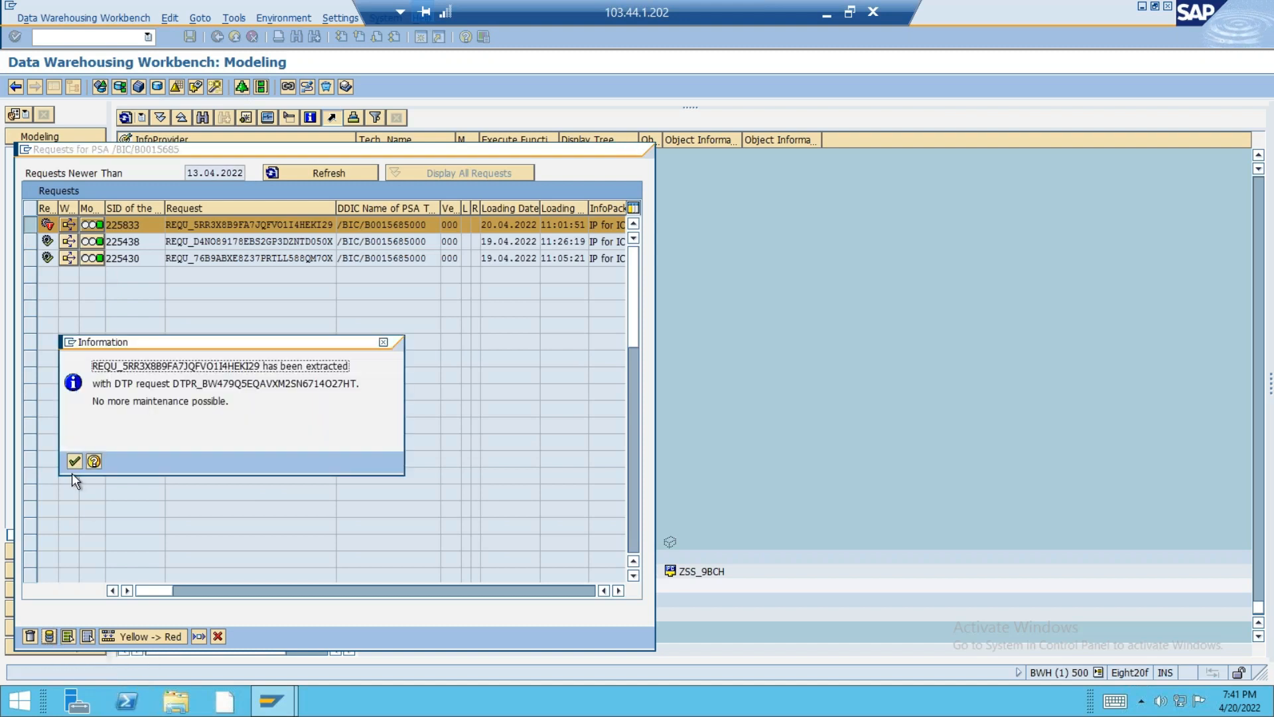
click(74, 461)
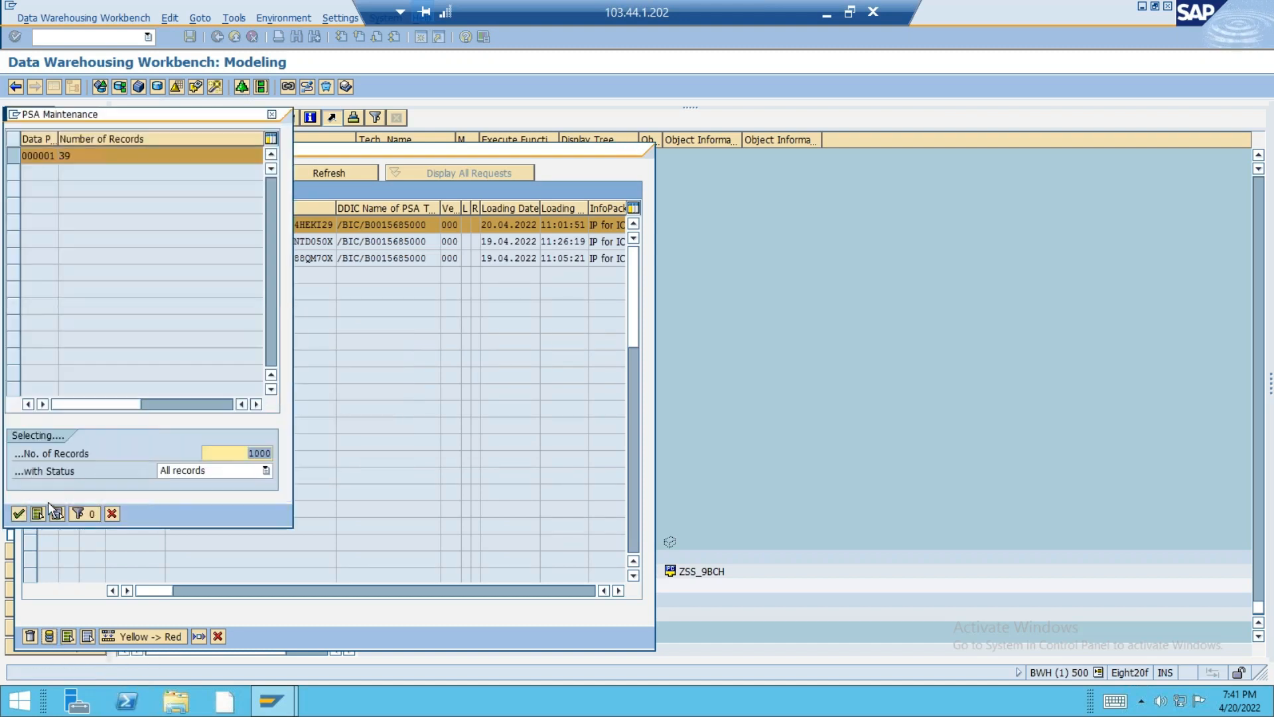
click(18, 511)
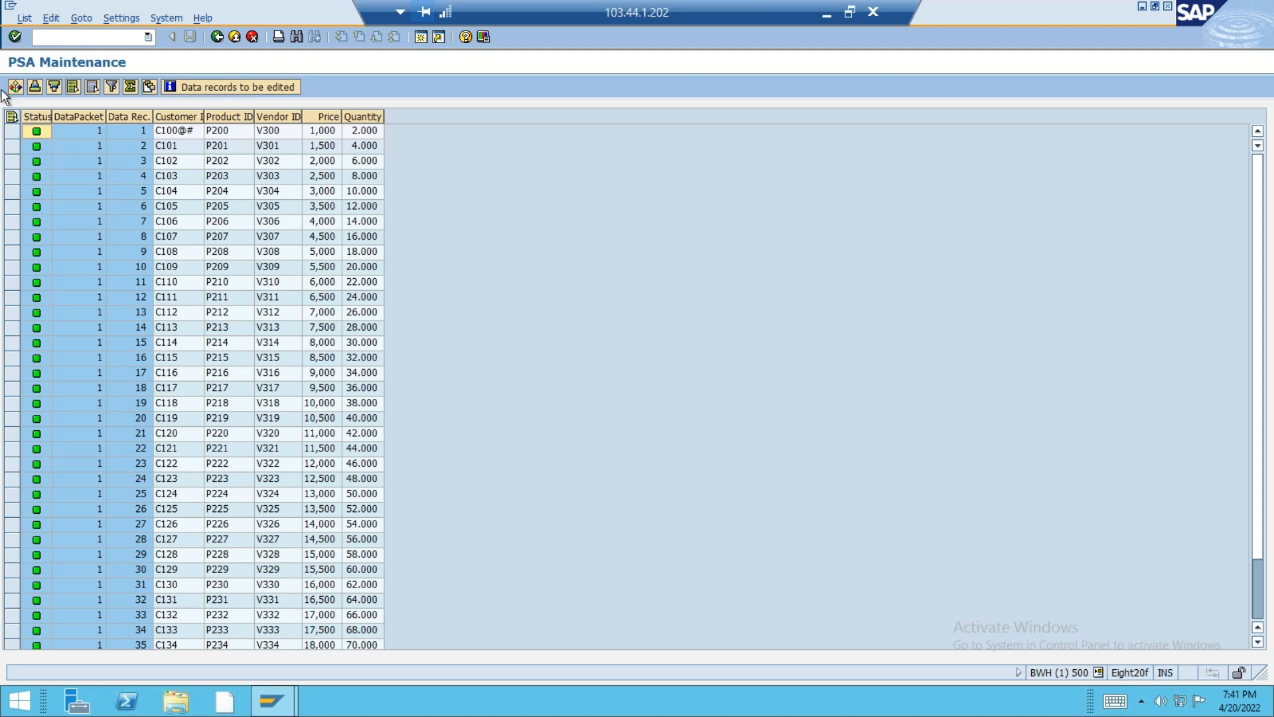
click(216, 36)
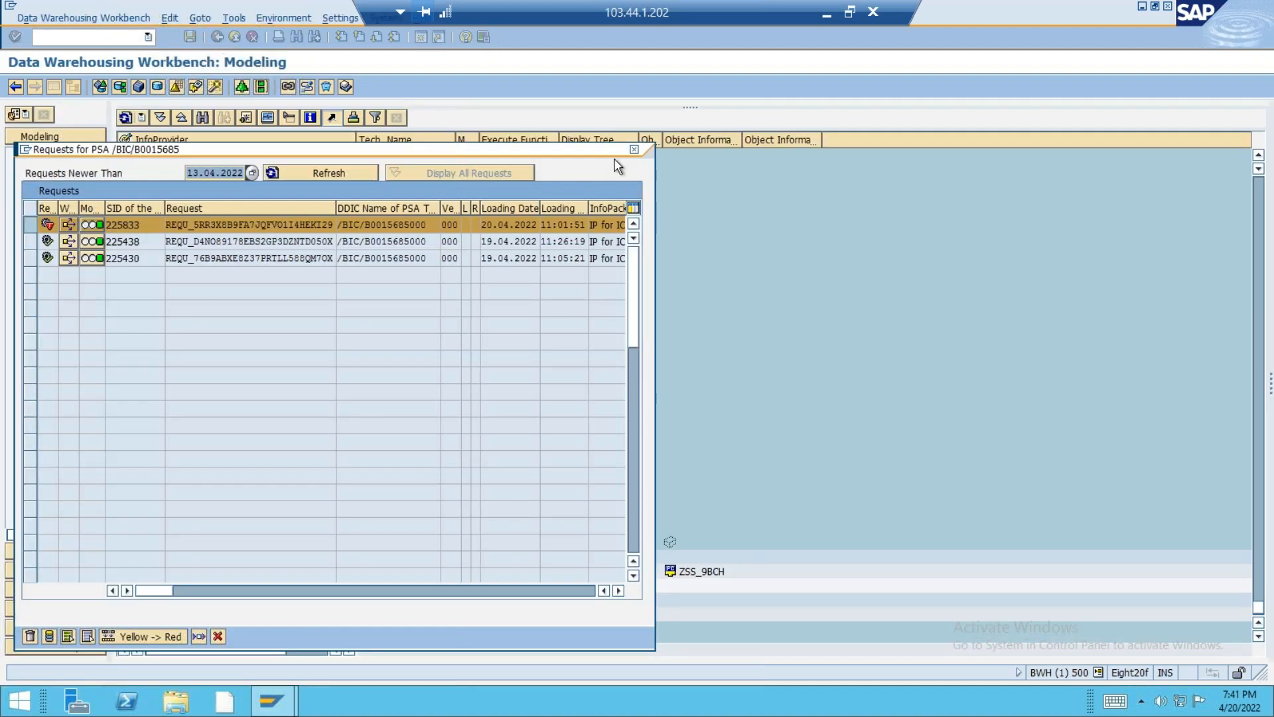
click(634, 150)
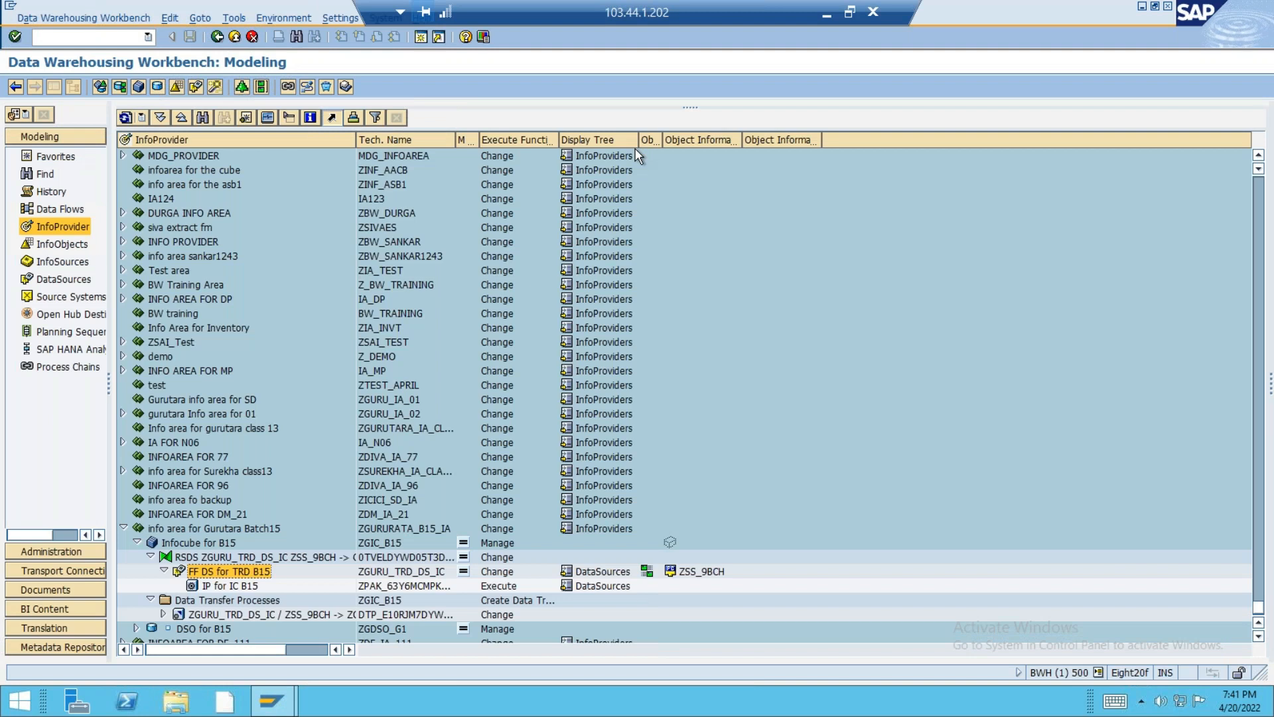
- Delete the failed request 225834 from Infocube for B15 and refresh the InfoCube's request list
click(188, 543)
click(502, 545)
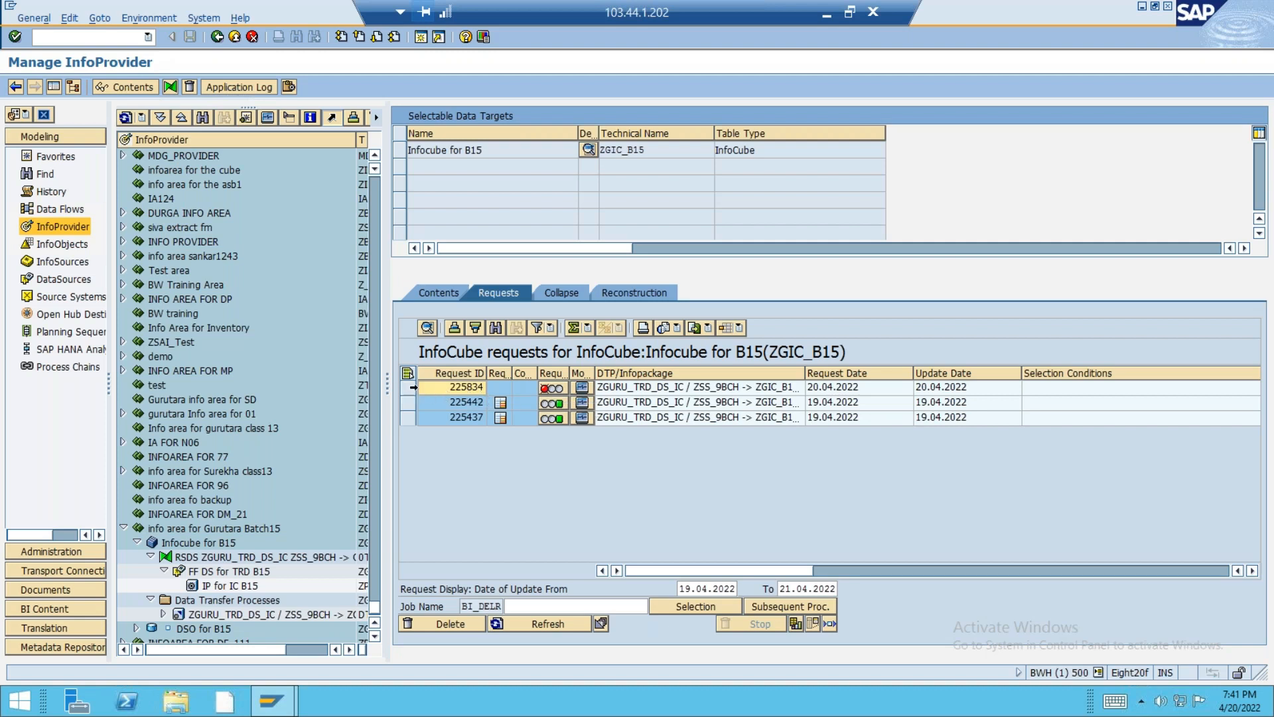
click(410, 387)
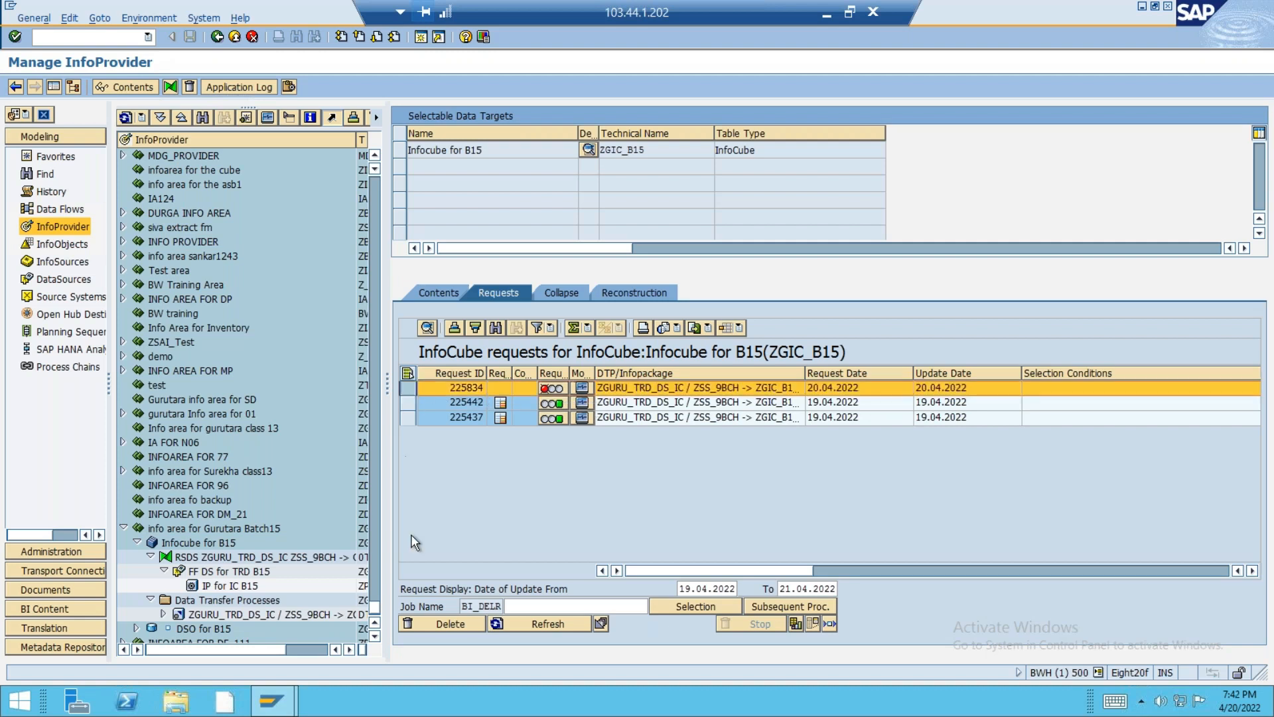
click(442, 622)
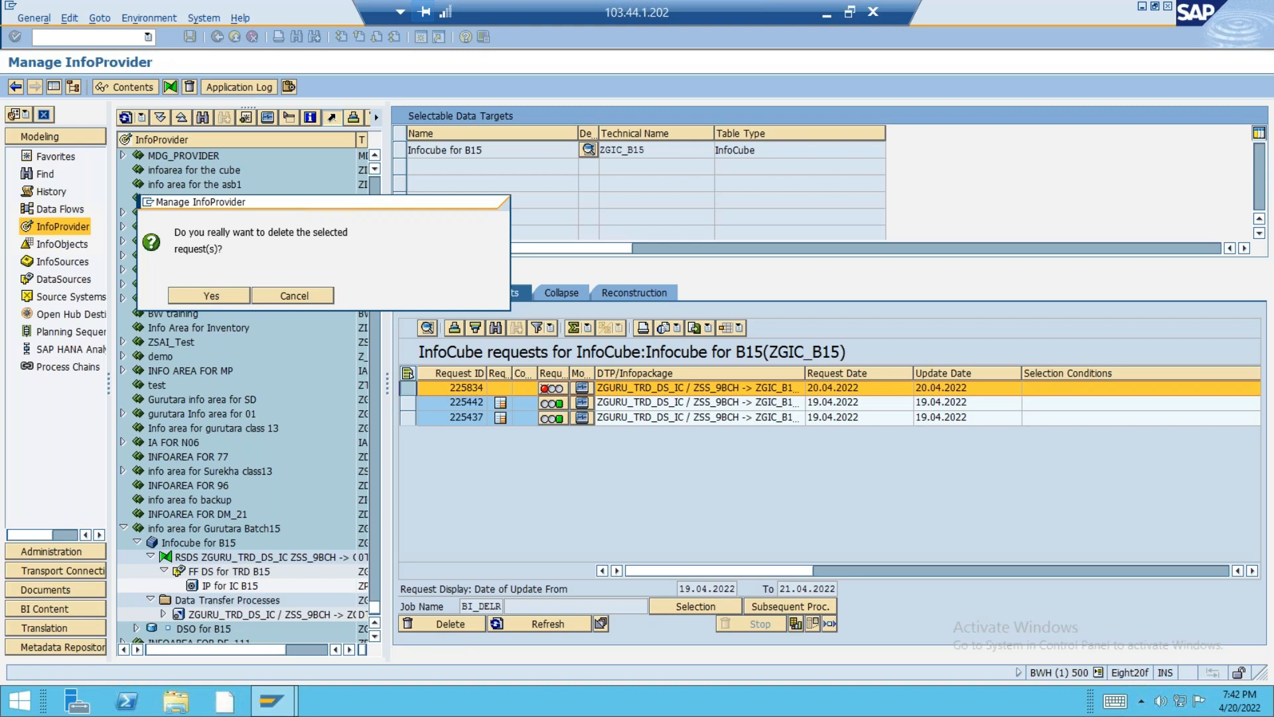
click(211, 295)
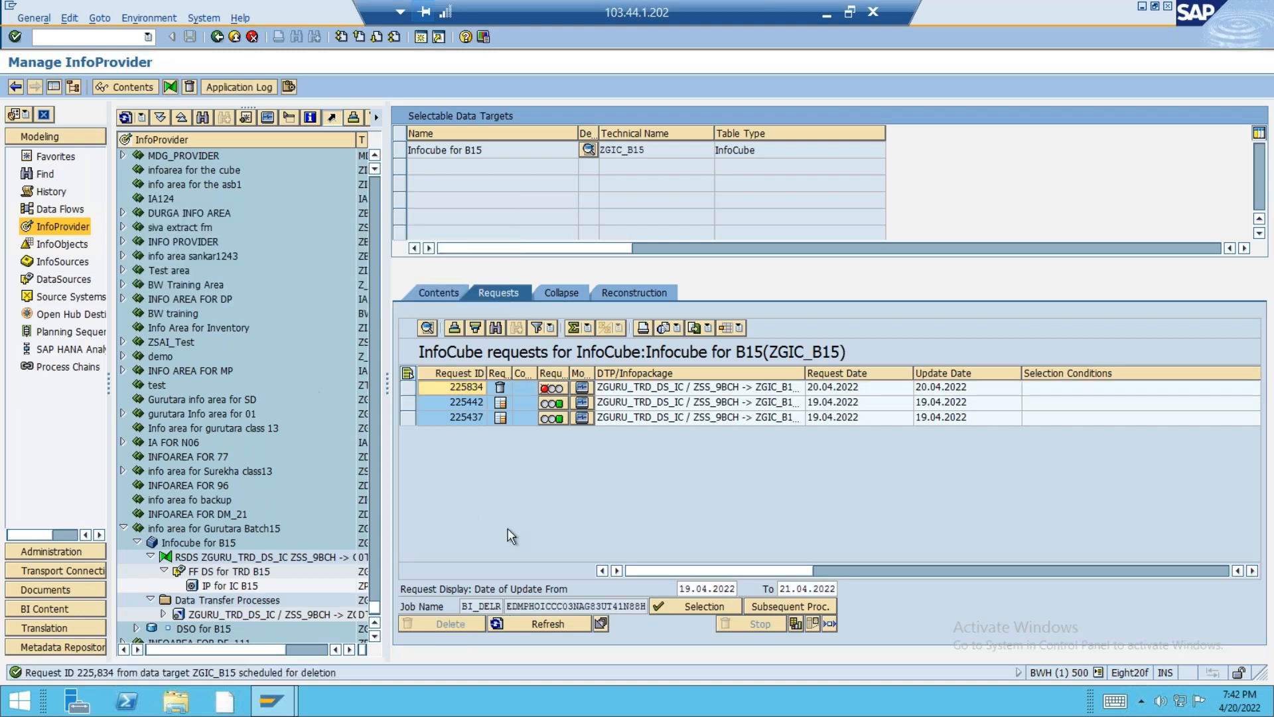
click(545, 624)
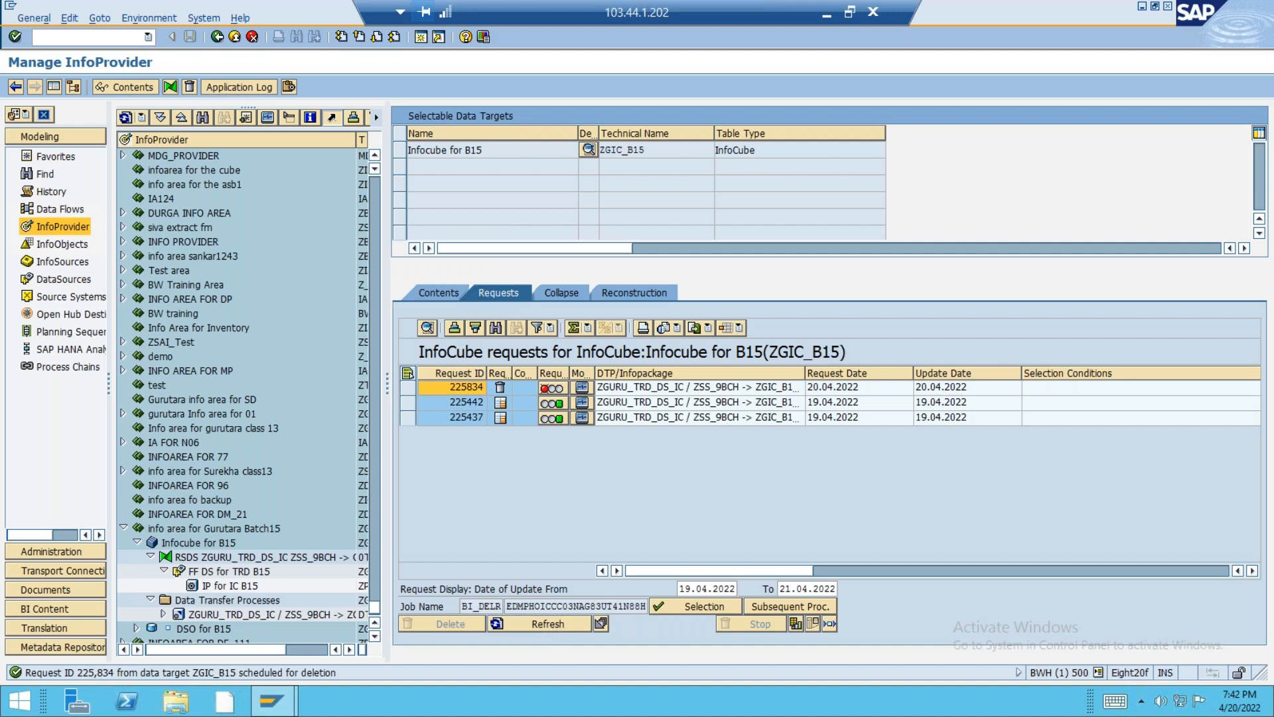
click(235, 37)
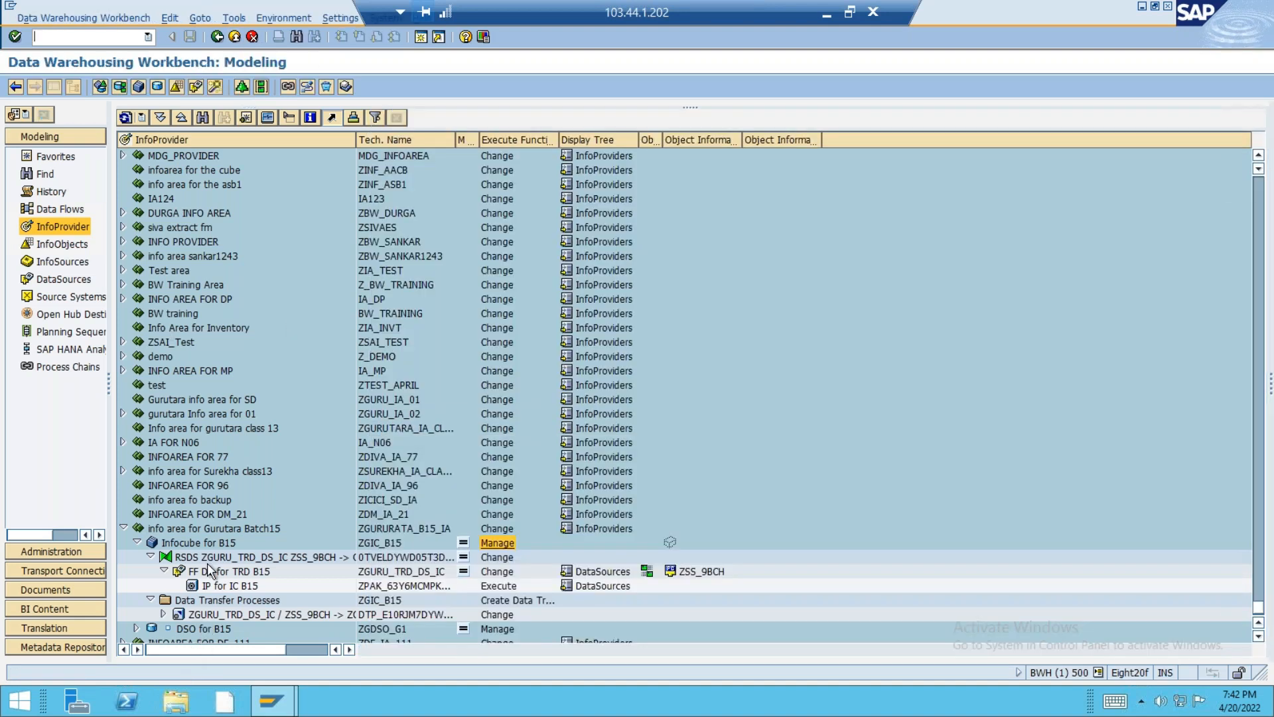
- Open the data records of PSA request 225833 under FF DS for TRD B15 in PSA maintenance for editing
click(207, 571)
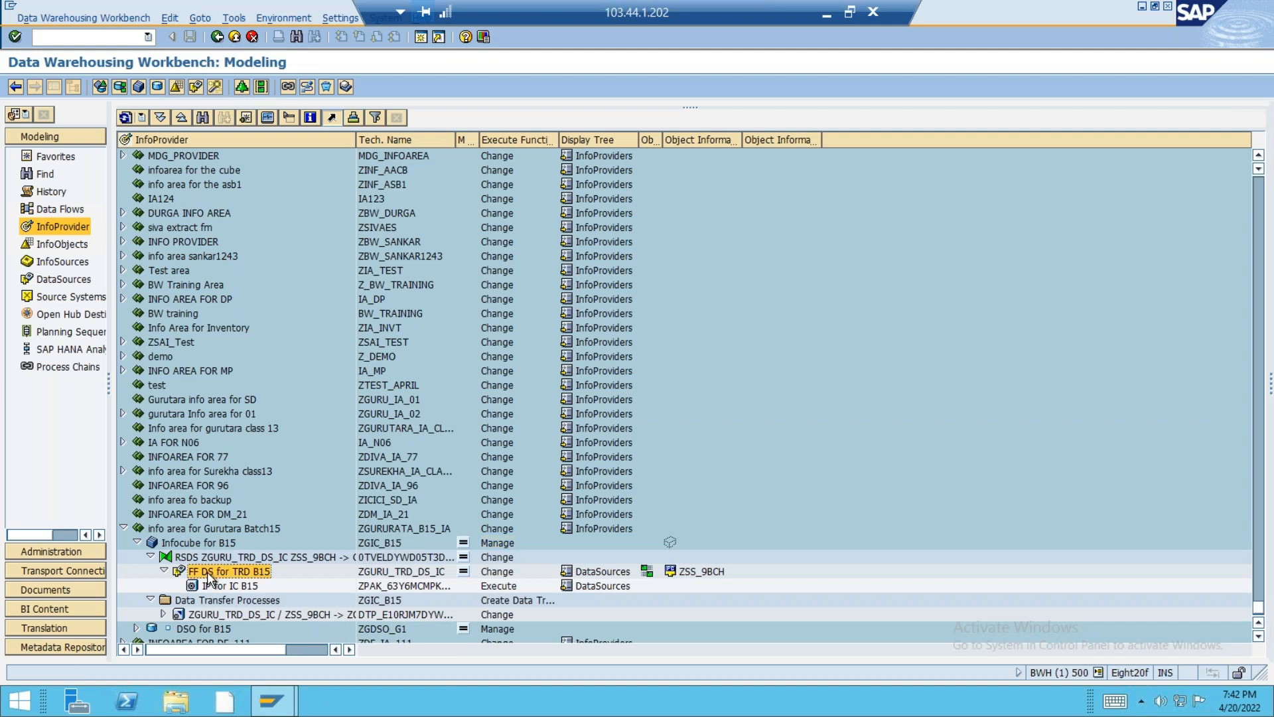
right_click(207, 571)
click(230, 486)
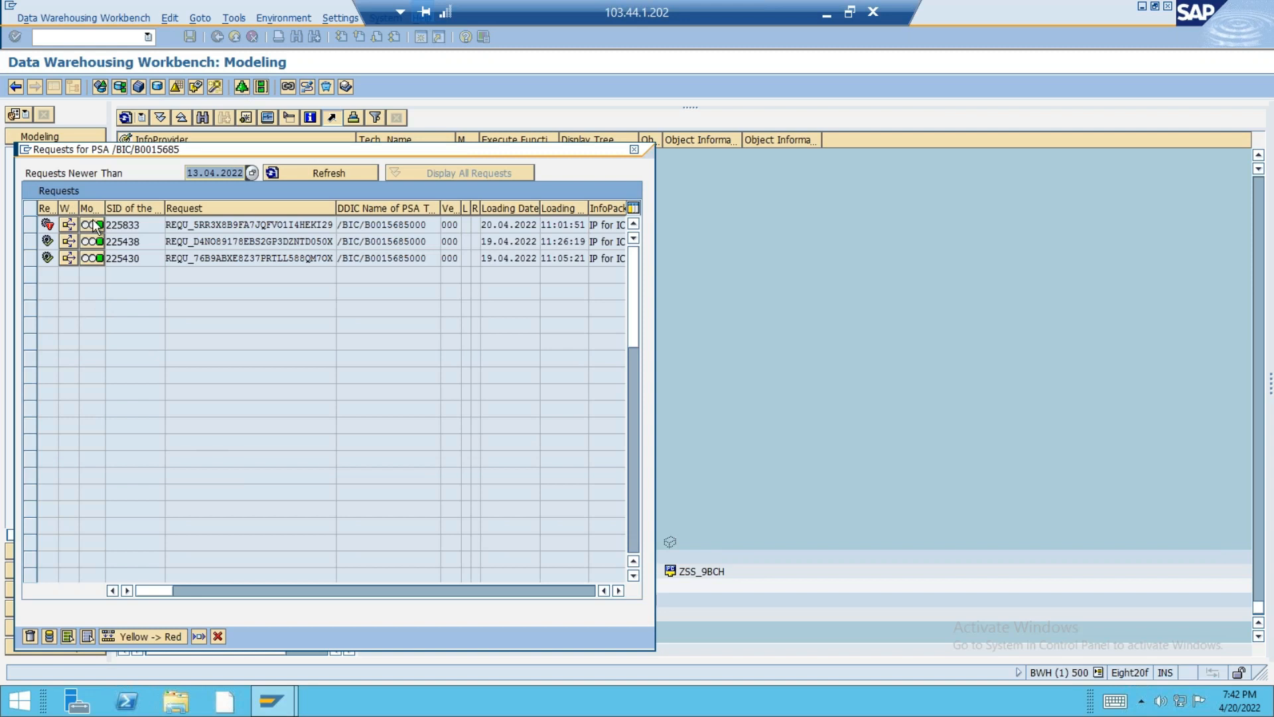
click(30, 224)
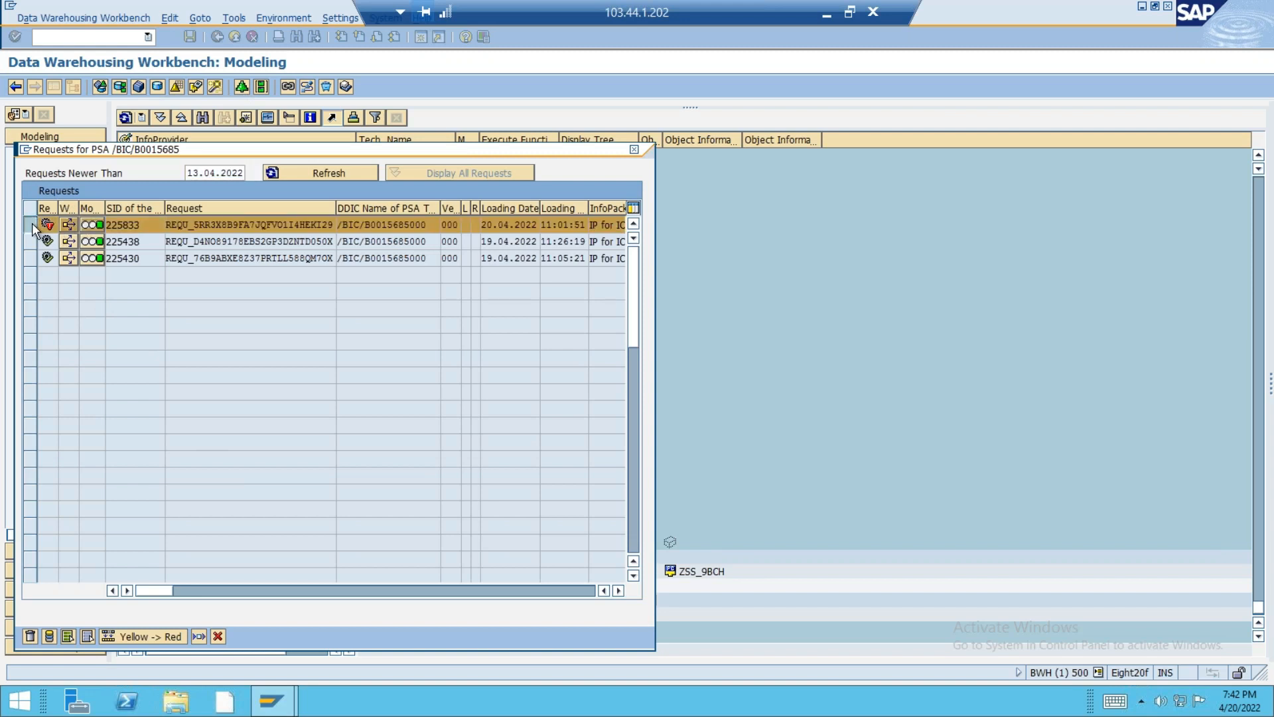
click(51, 635)
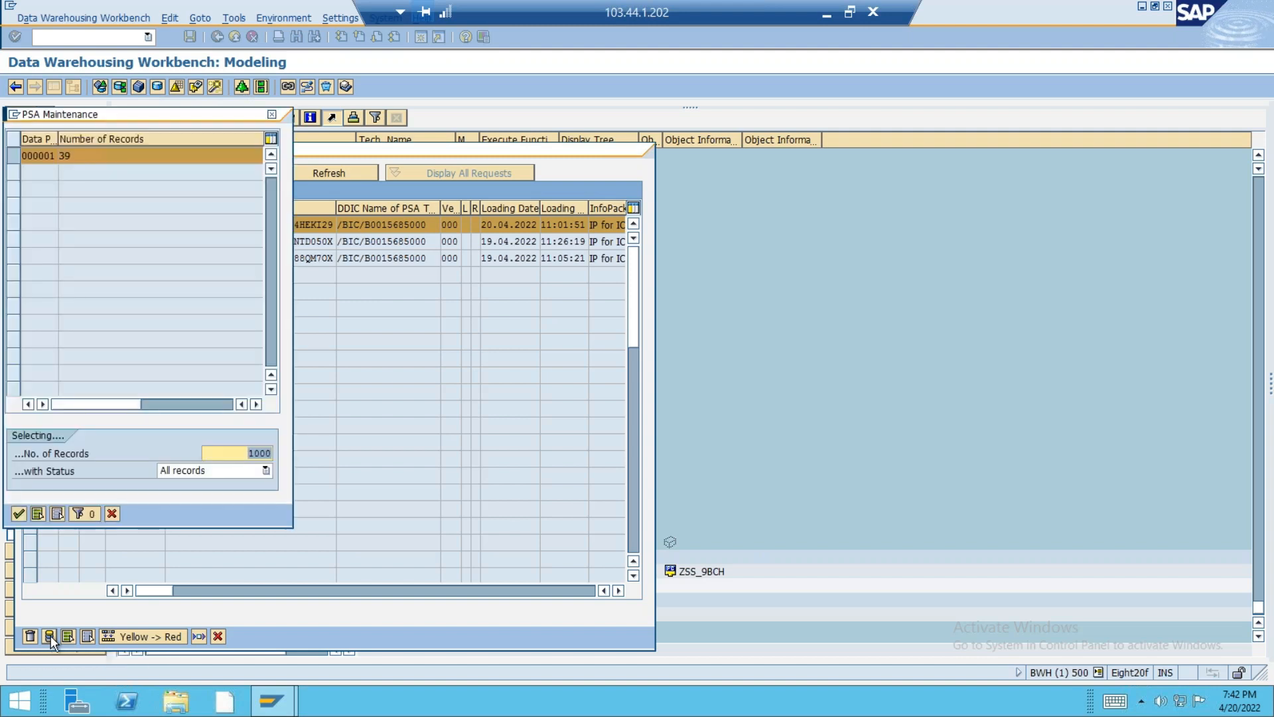
click(19, 511)
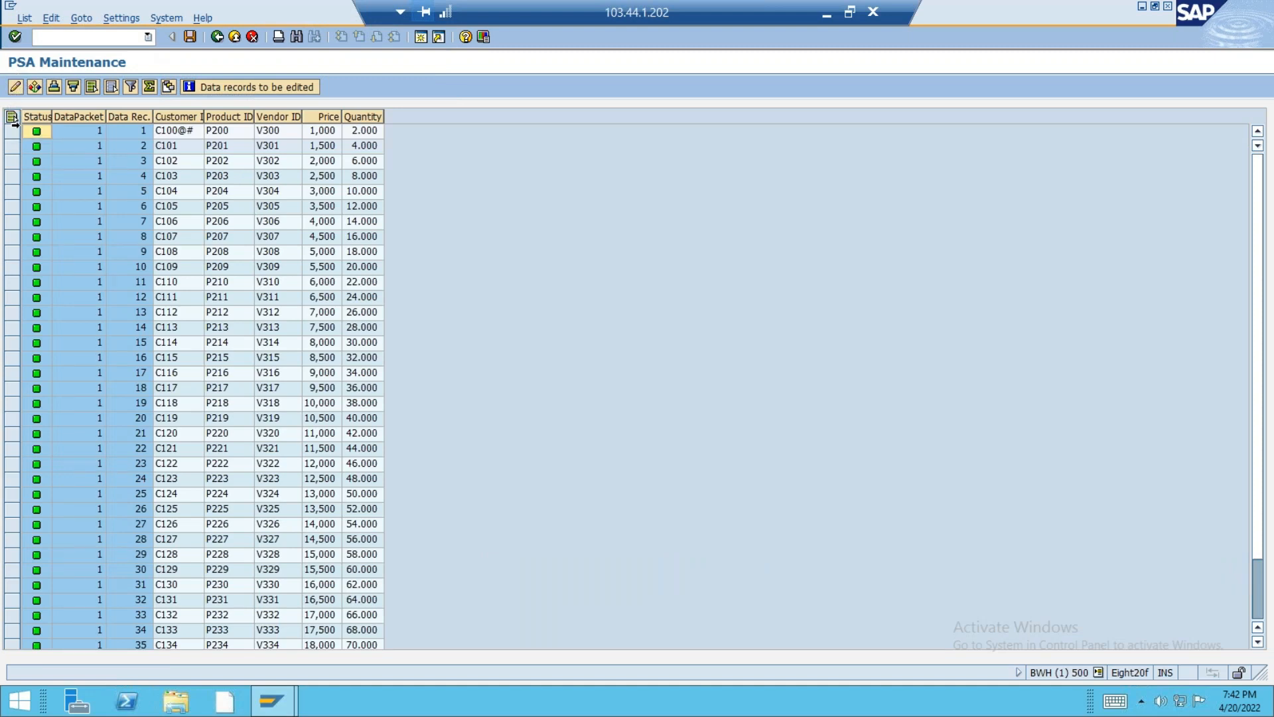
- Remove the invalid @# characters from the Customer ID of data record 1 and save the PSA data
click(11, 131)
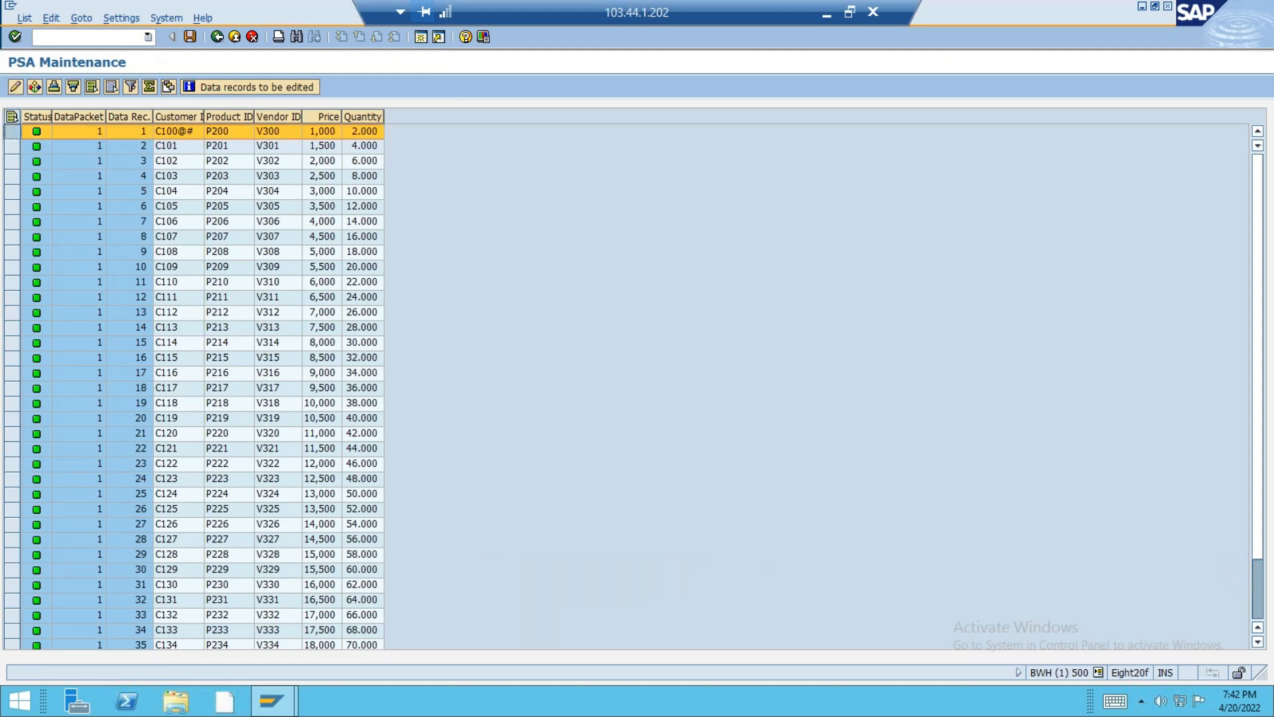
click(14, 86)
click(188, 279)
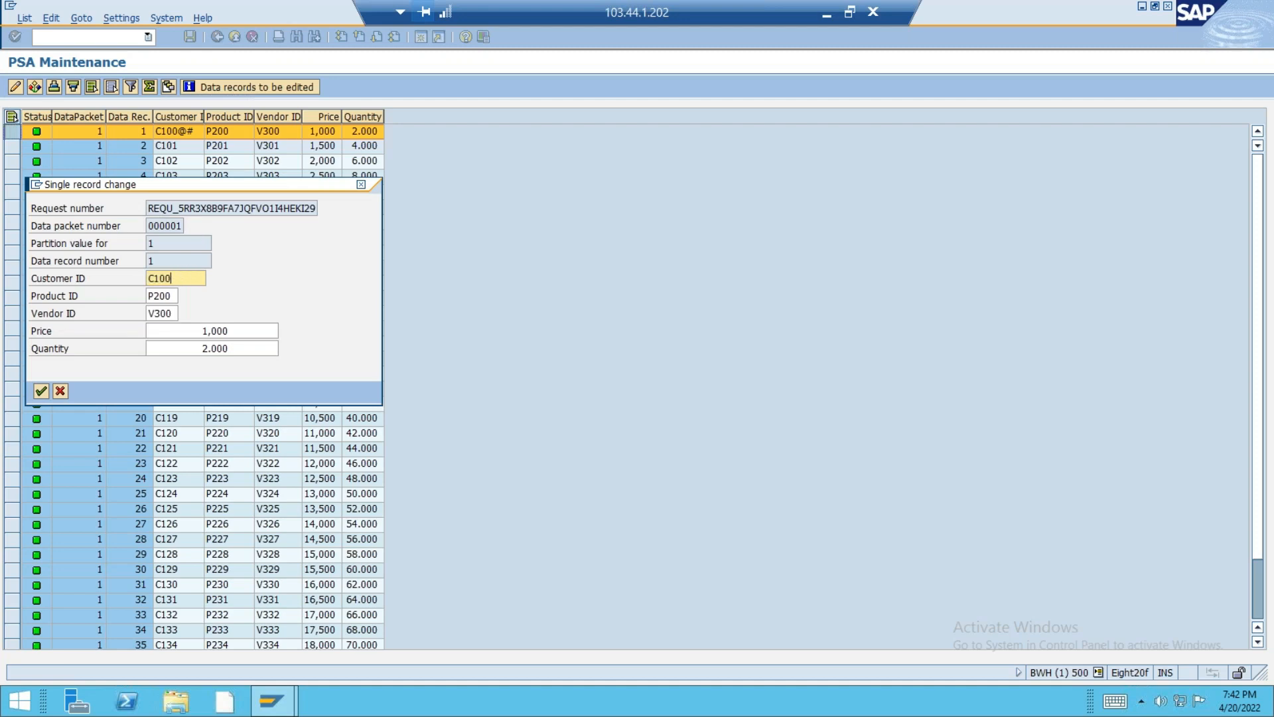
click(41, 391)
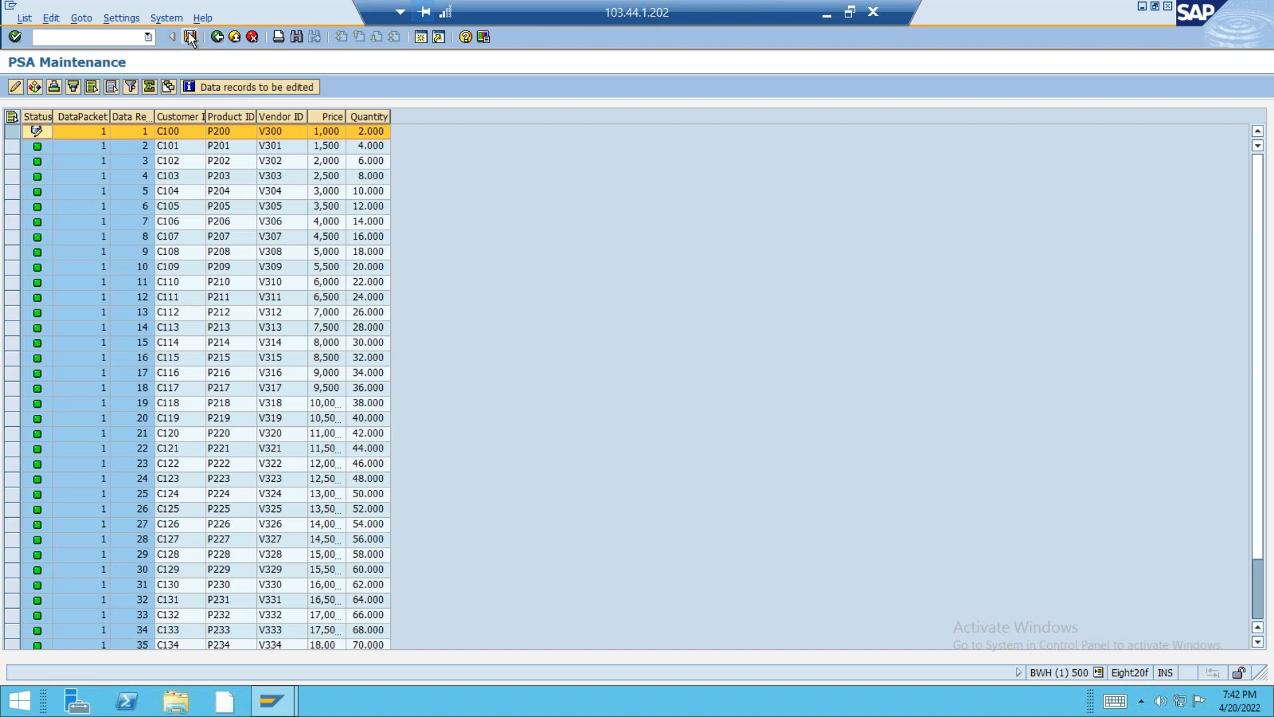
click(184, 38)
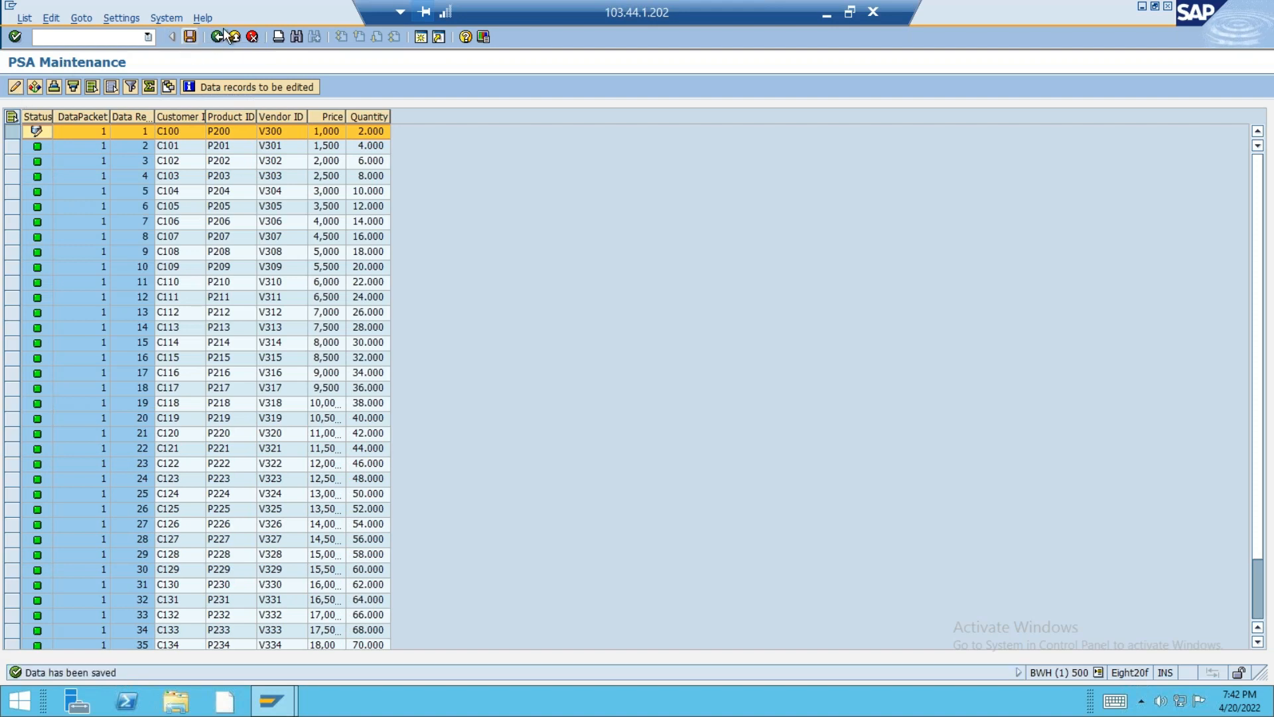
click(217, 37)
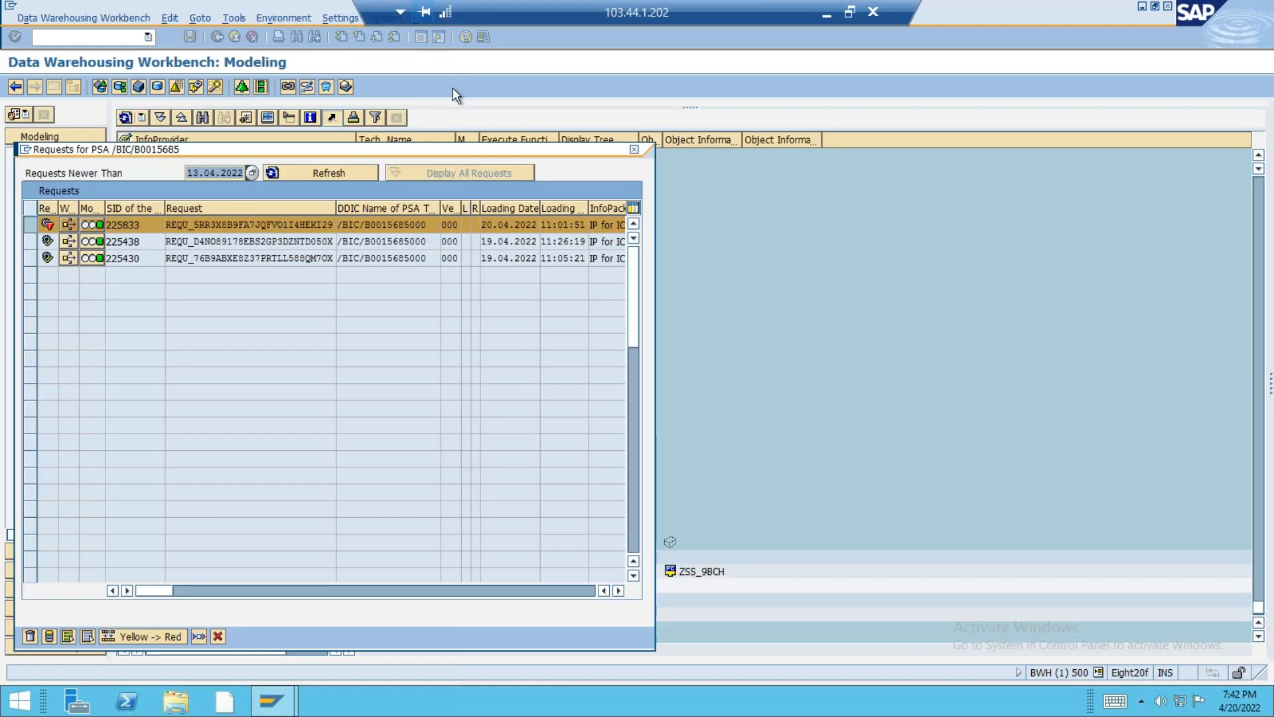
click(634, 149)
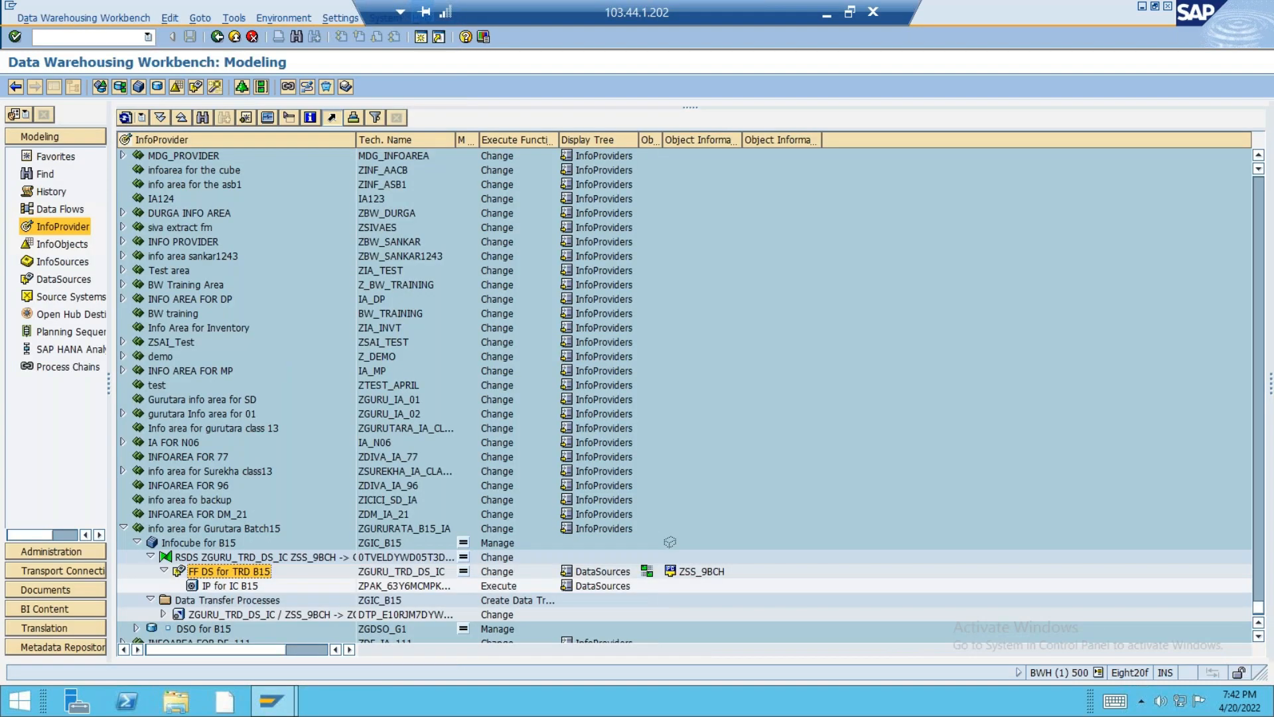
- Execute data transfer process ZGURU_TRD_DS_IC / ZSS_9BCH -> ZGIC_B15 again and check its request monitor
click(201, 610)
double_click(200, 611)
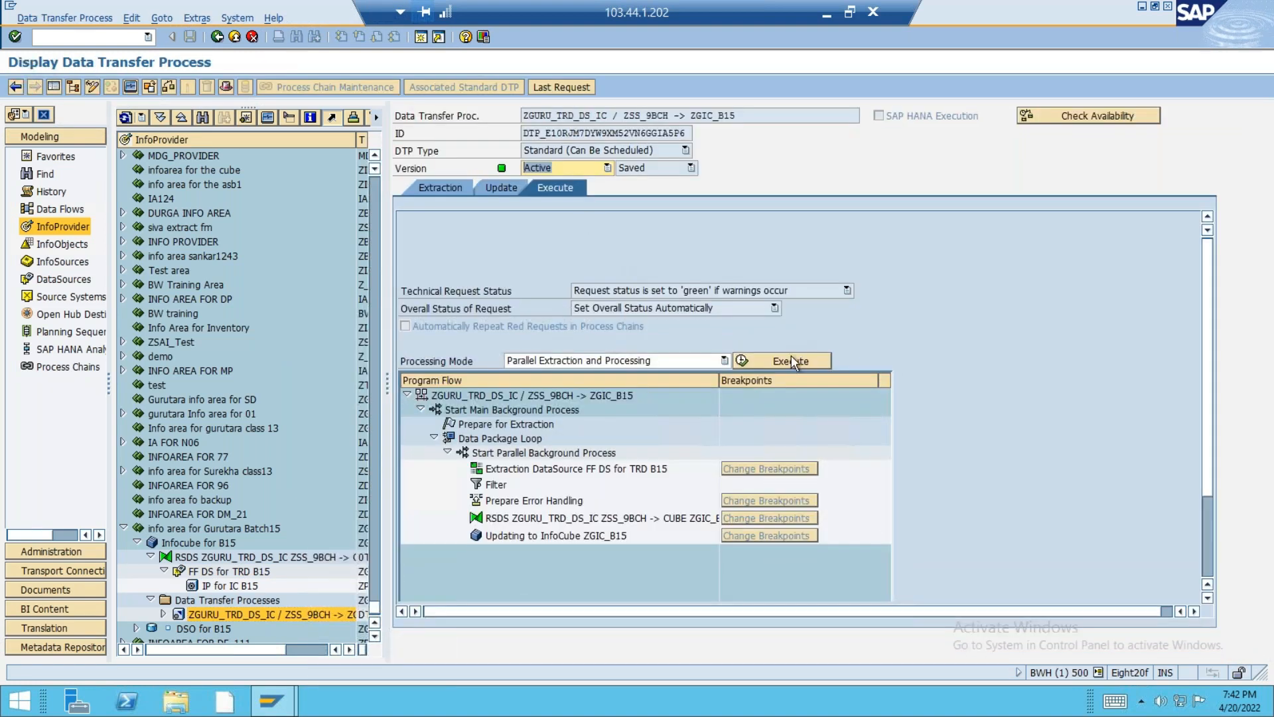
click(789, 361)
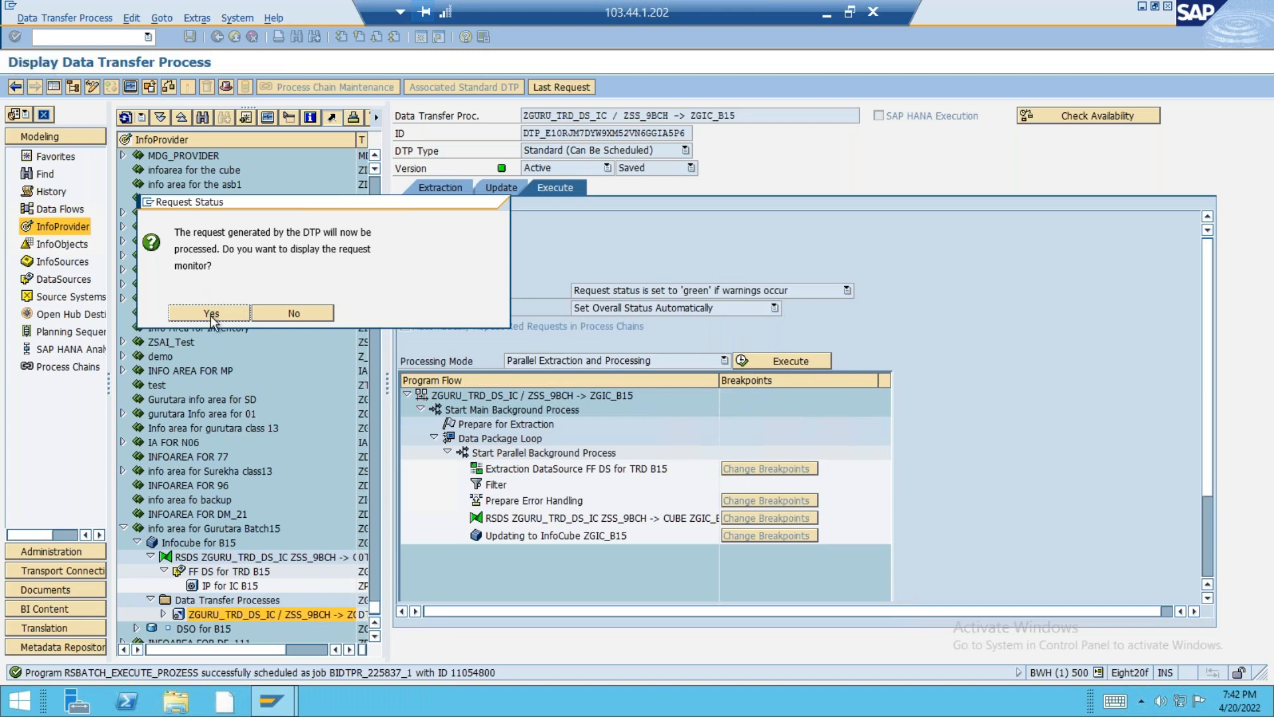
click(211, 313)
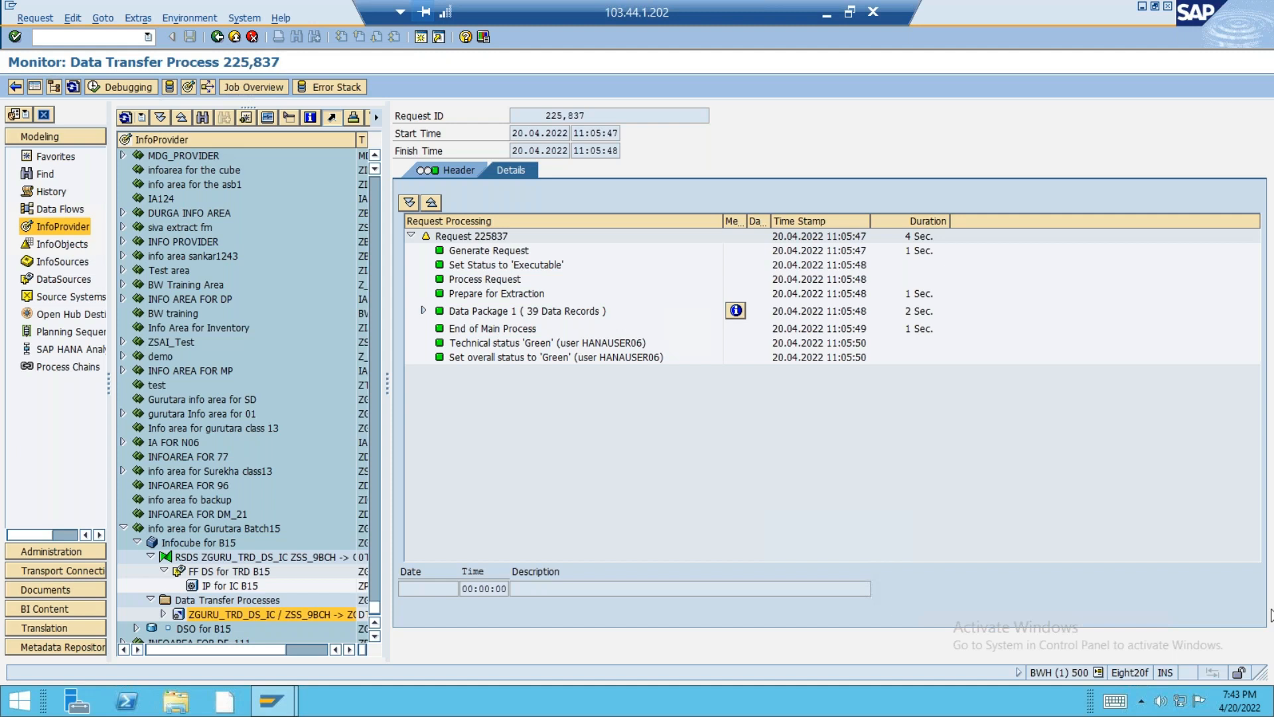
click(217, 37)
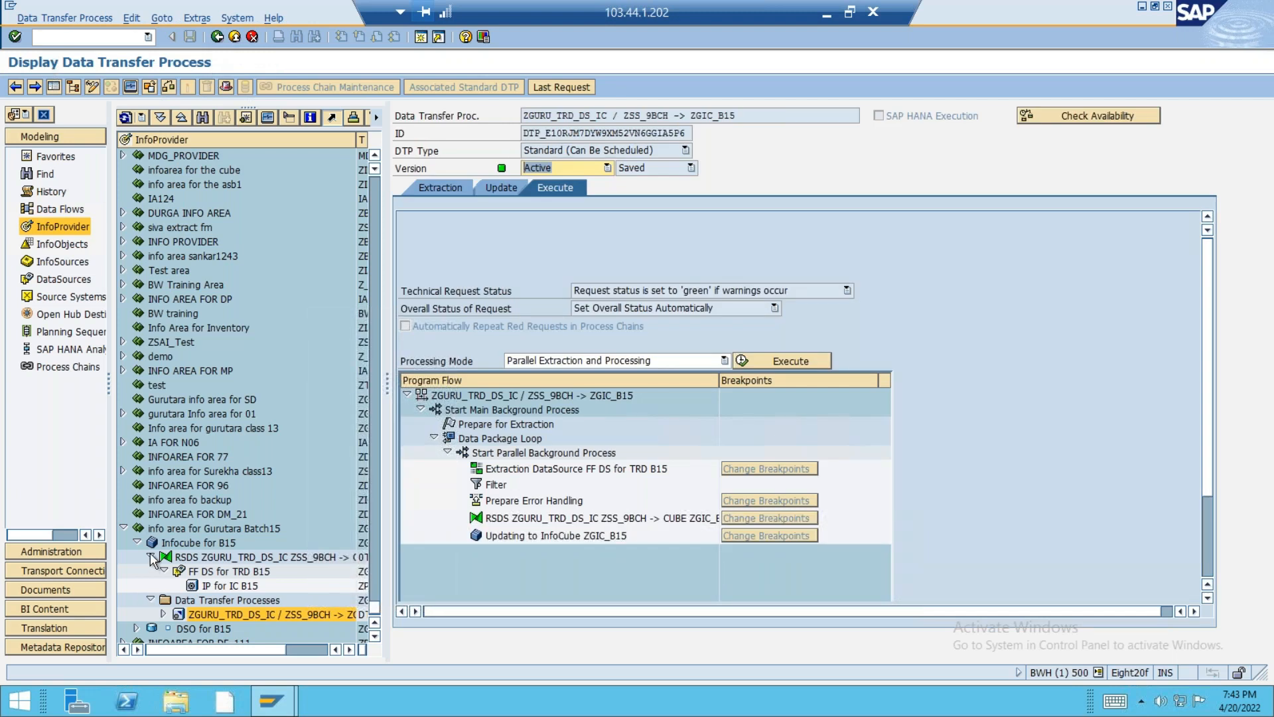
- Collapse the Infocube for B15 branch and display the DataStore object DSO for B15
click(151, 557)
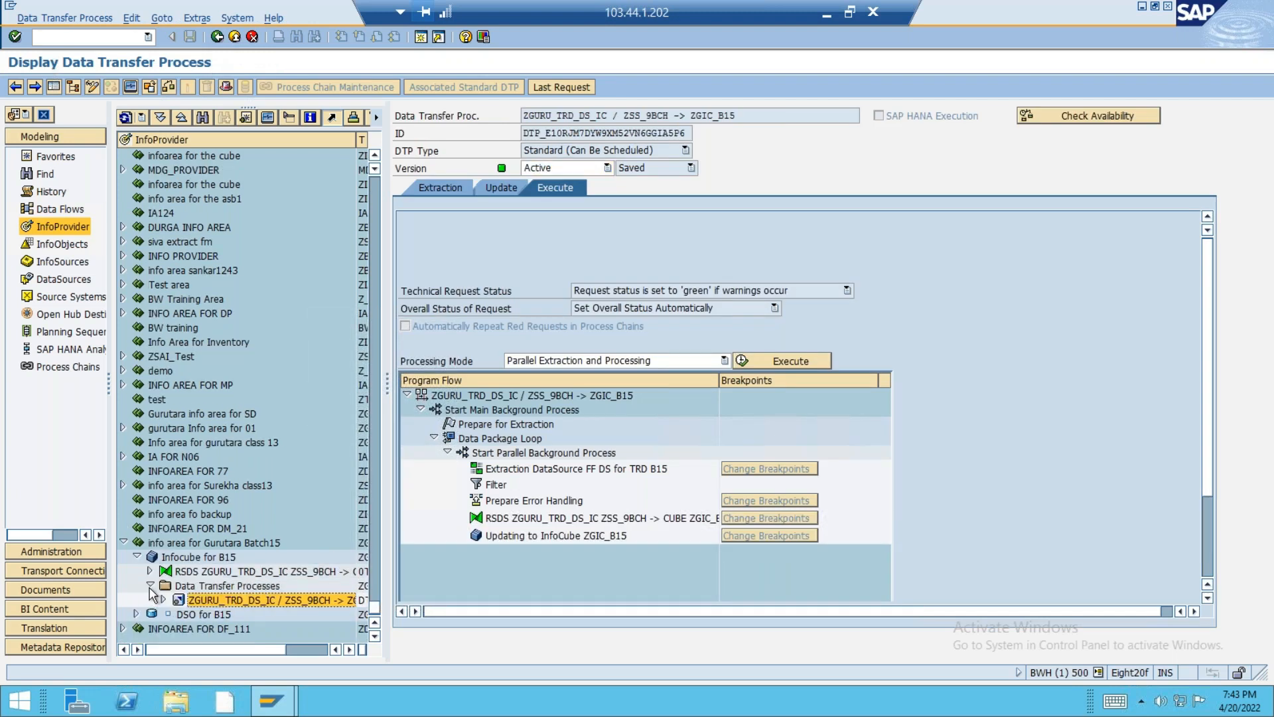
click(150, 585)
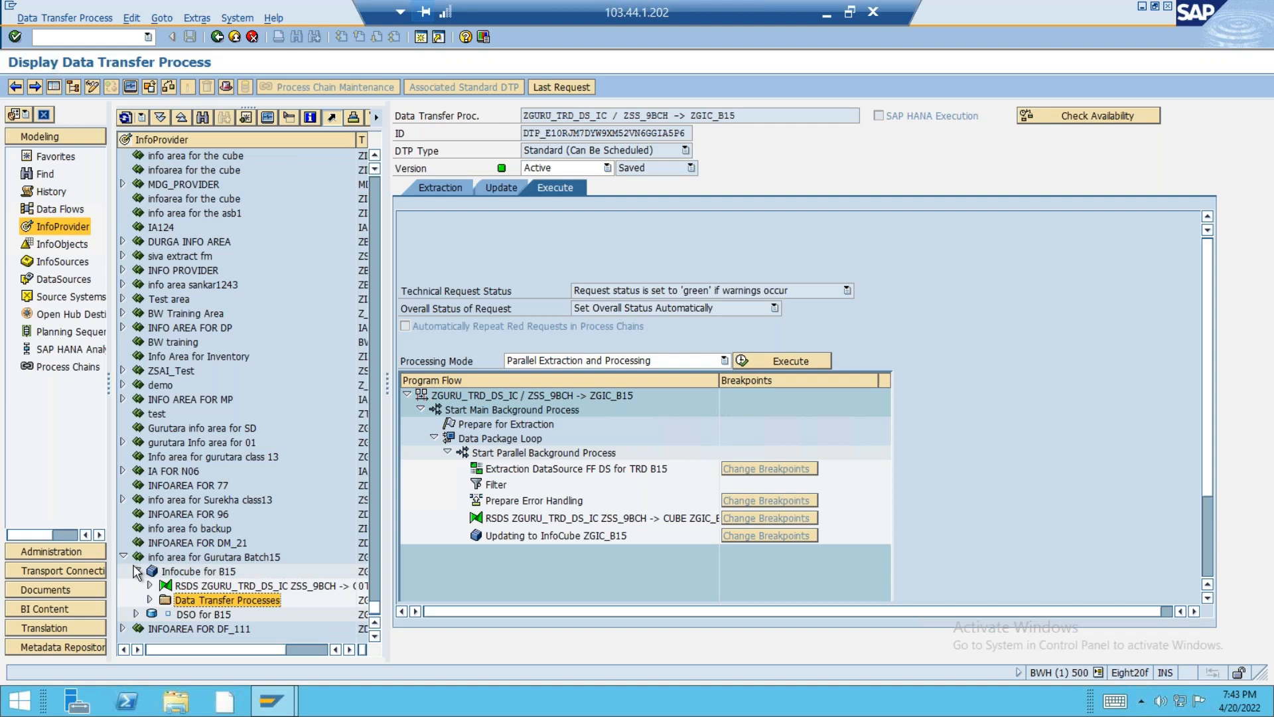
click(137, 571)
click(180, 615)
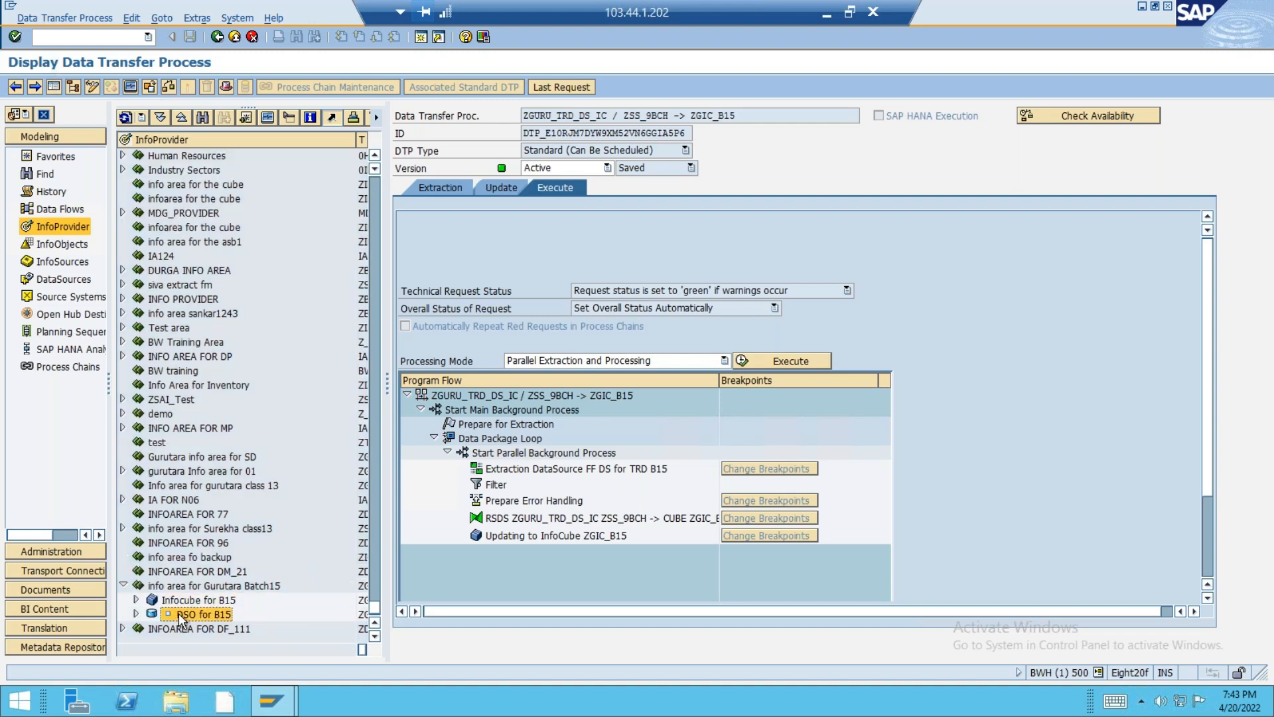
double_click(166, 616)
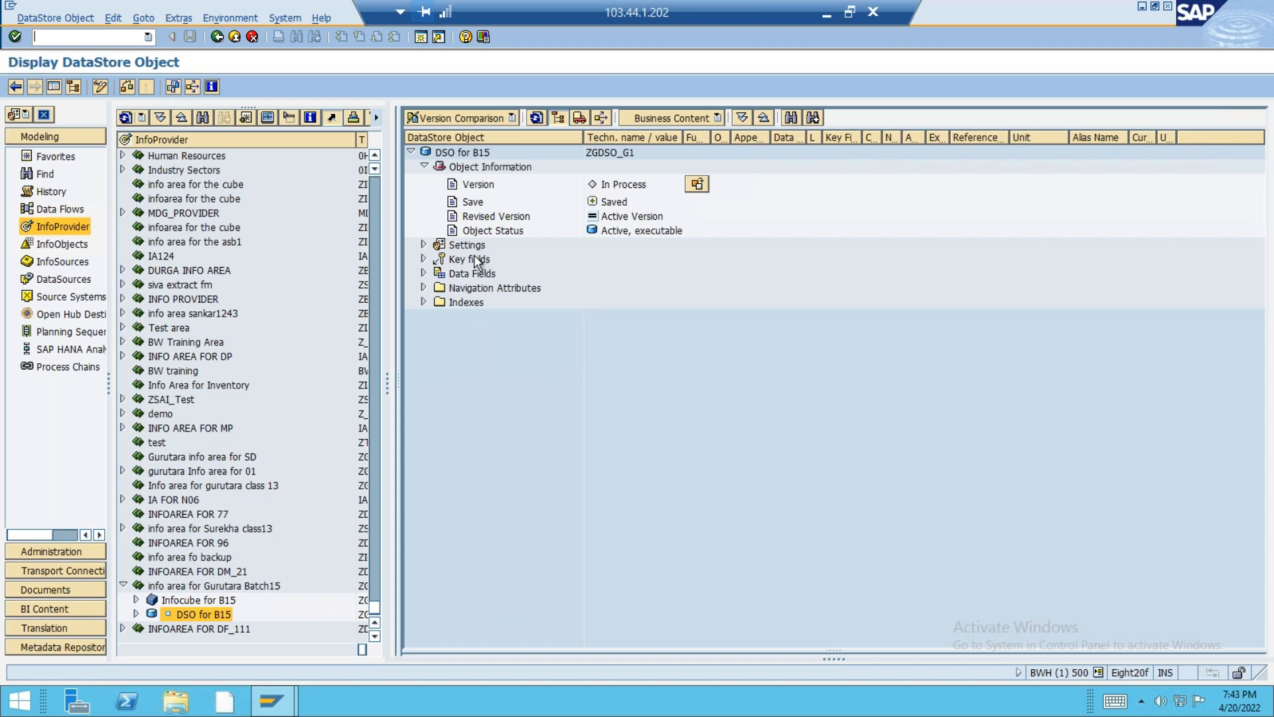
- Select the key fields and data fields of the DSO for B15, and switch to slide 14 of Presentation1 in PowerPoint
click(477, 260)
click(487, 279)
key(super+d)
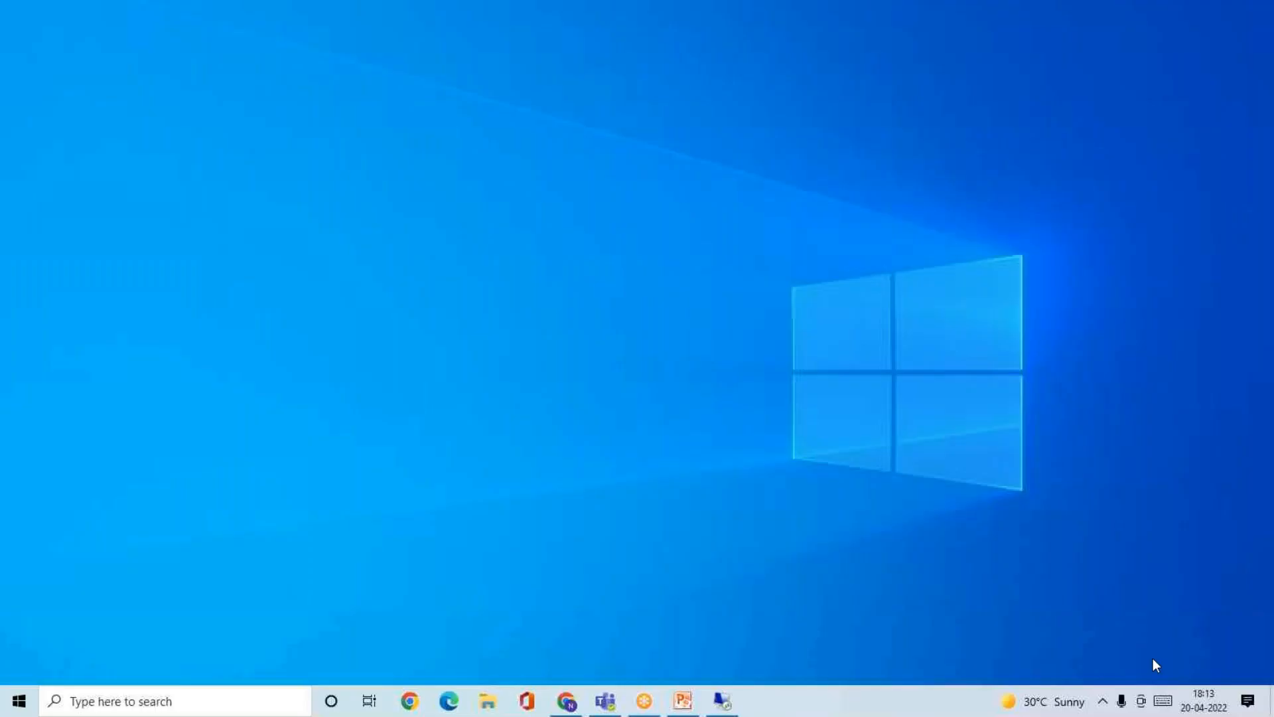
click(684, 702)
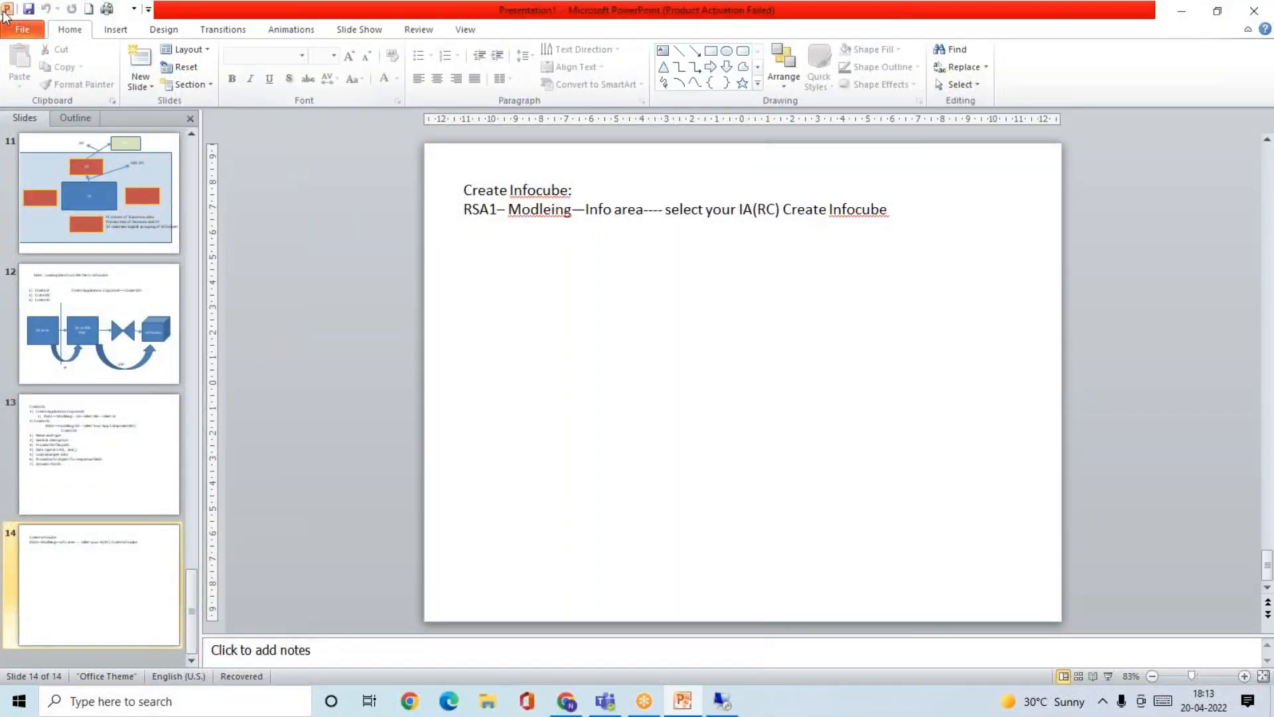
click(116, 30)
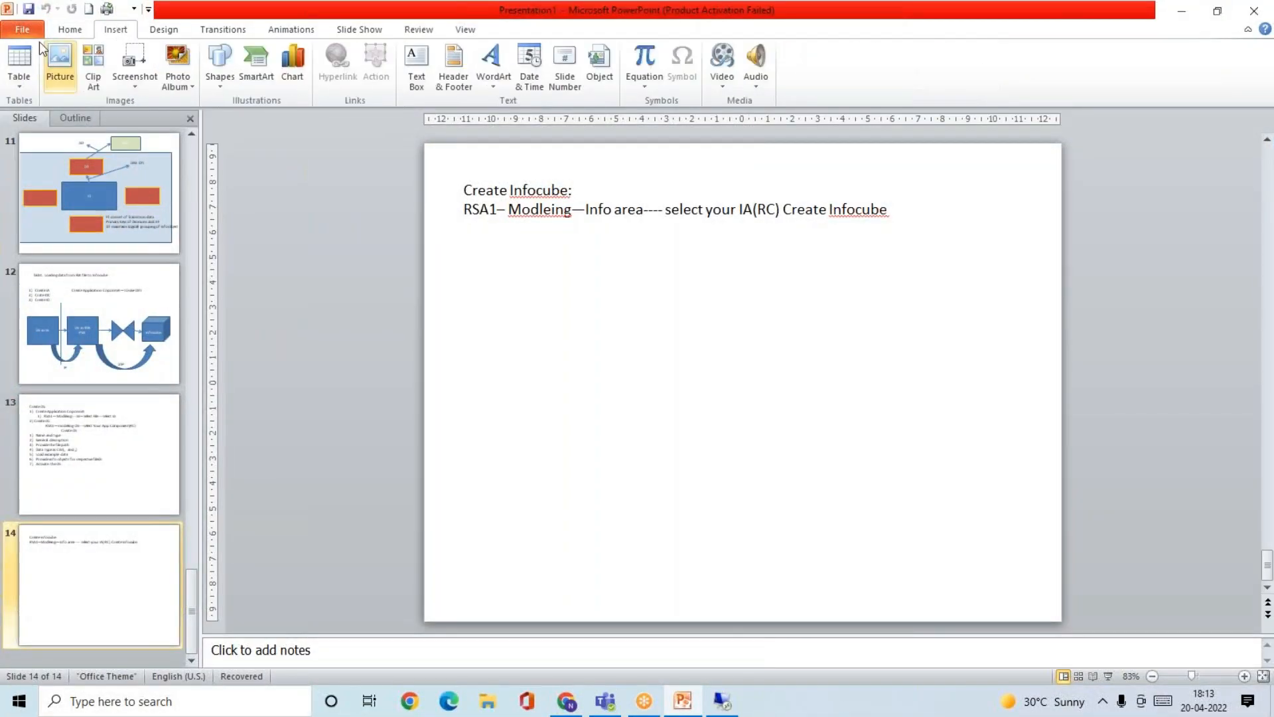
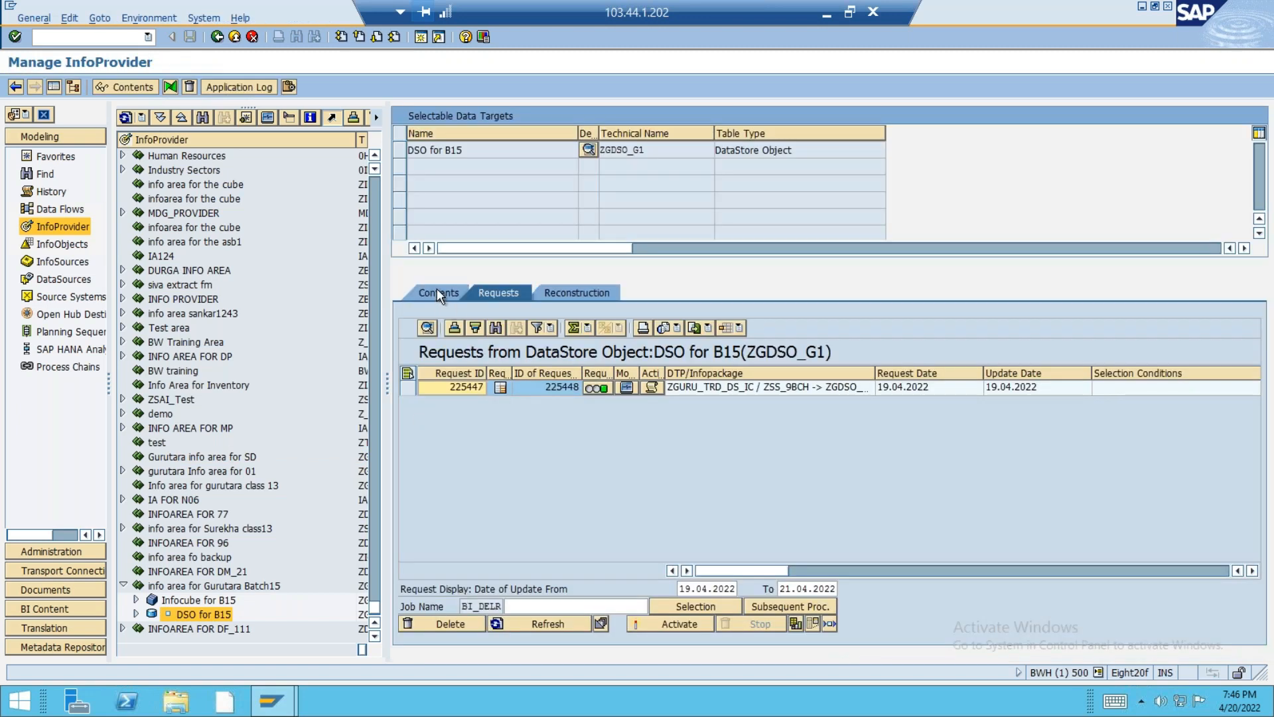
- Display the change log entries of DSO for B15 without any selection restrictions
click(437, 290)
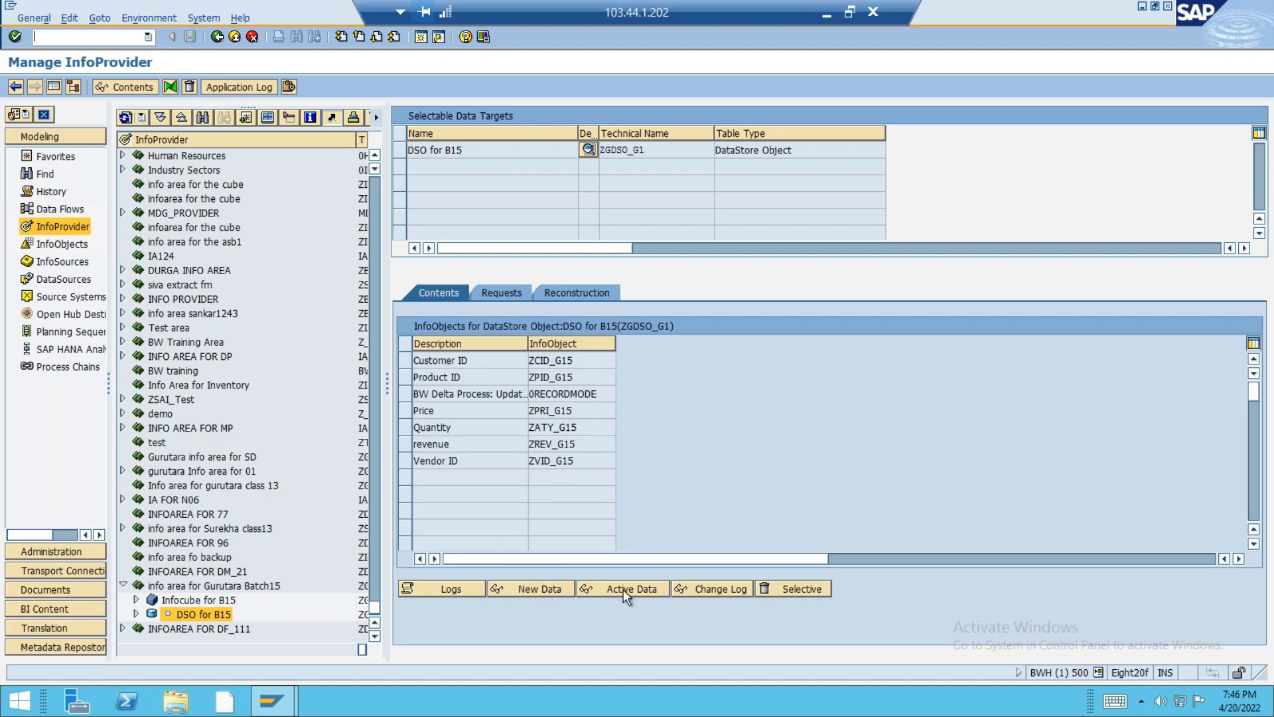
click(699, 590)
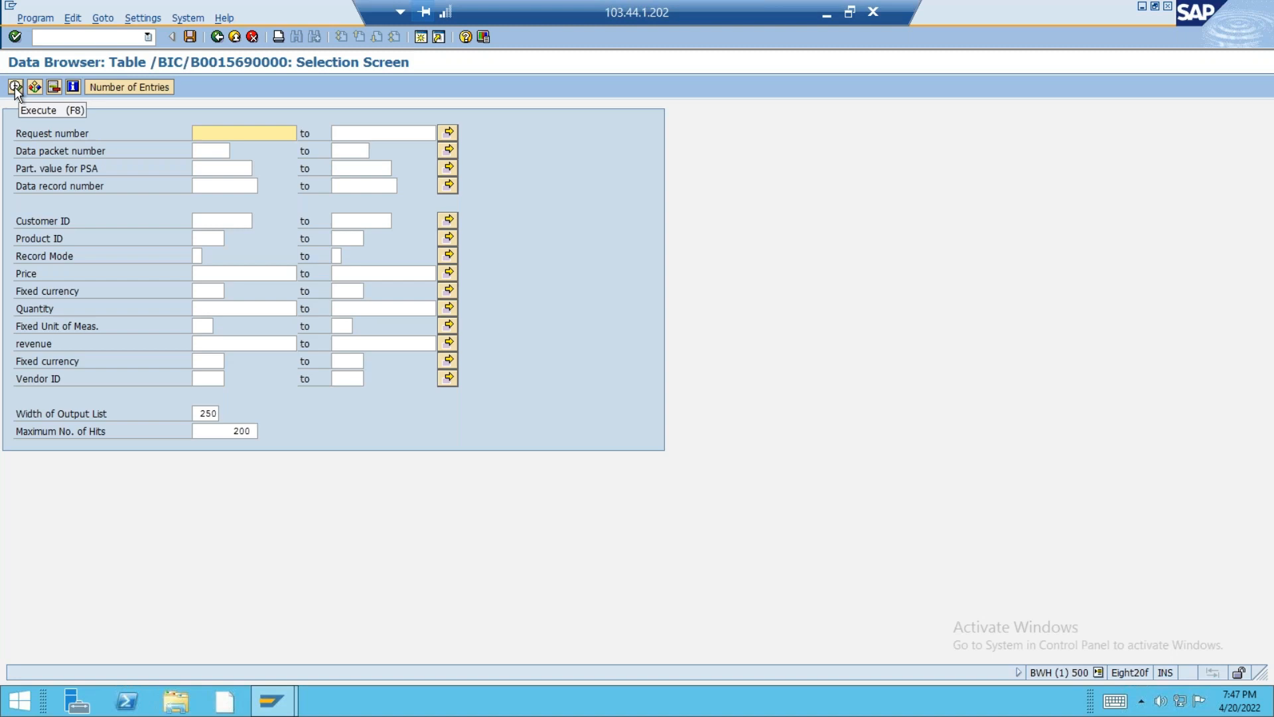
click(15, 88)
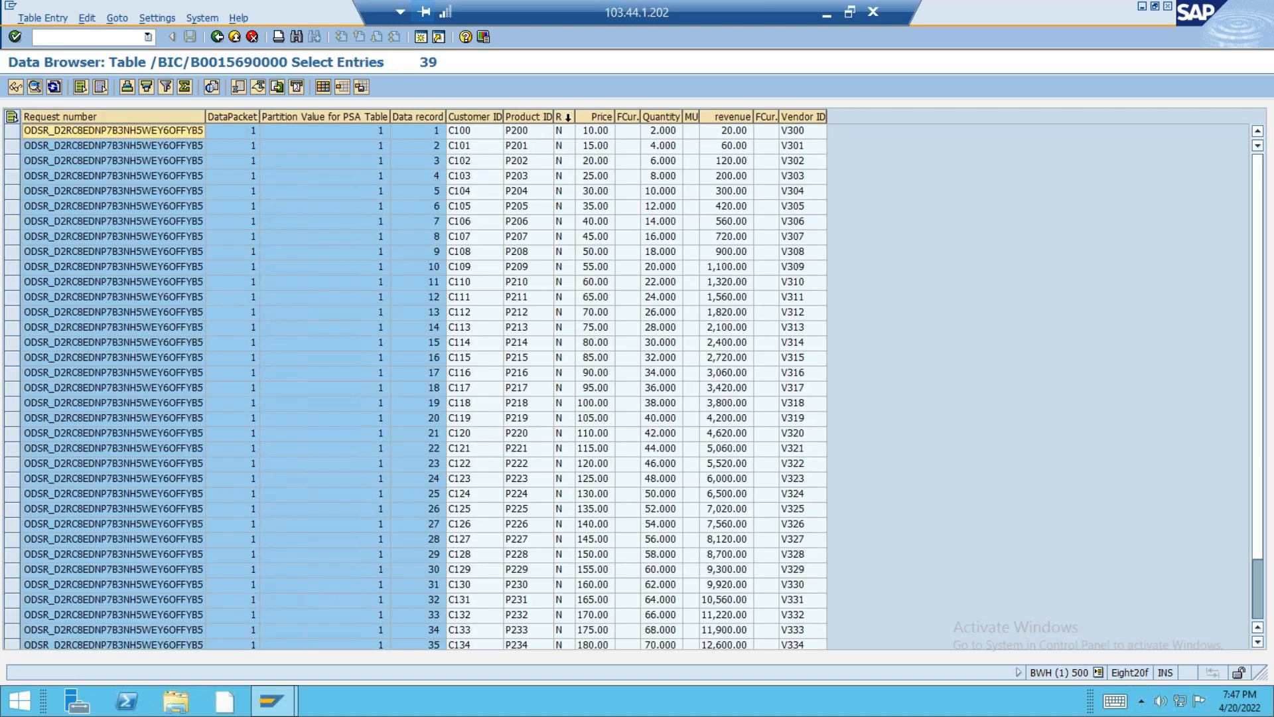
- Widen the record mode column R and review the possible record modes for data record 1, from After-Image to Reverse-Image
drag(576, 118, 757, 94)
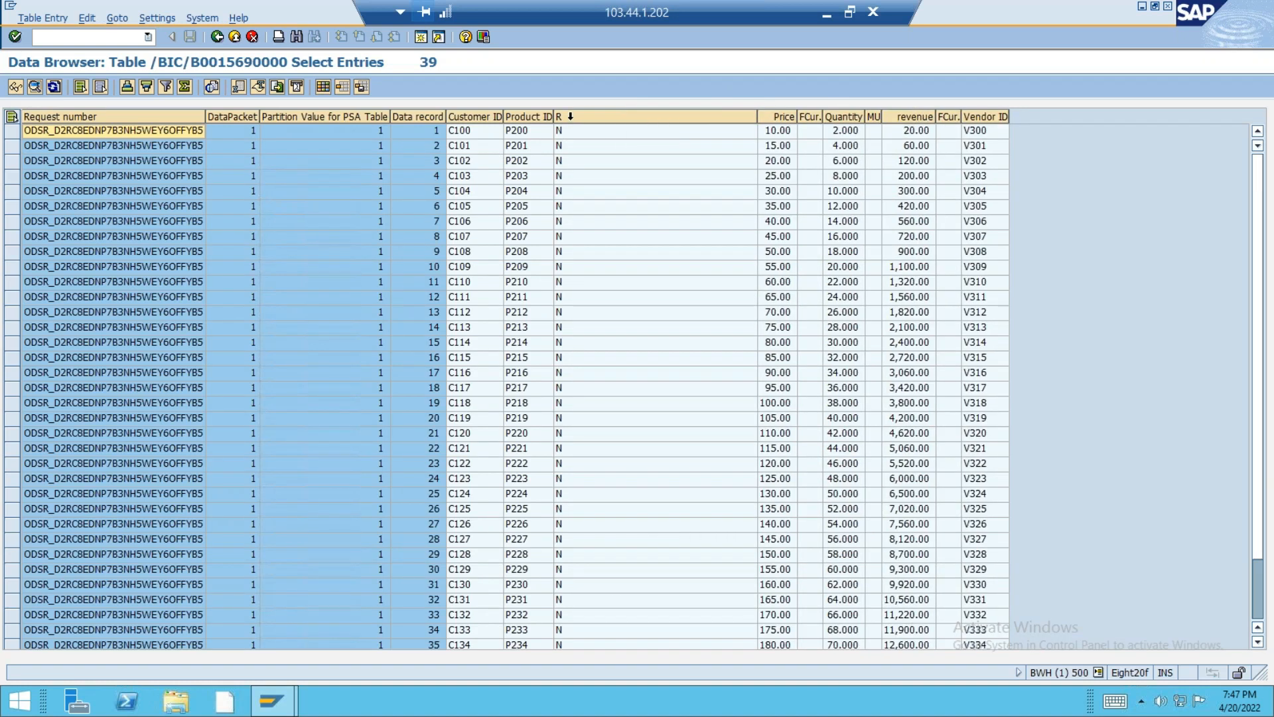
click(570, 116)
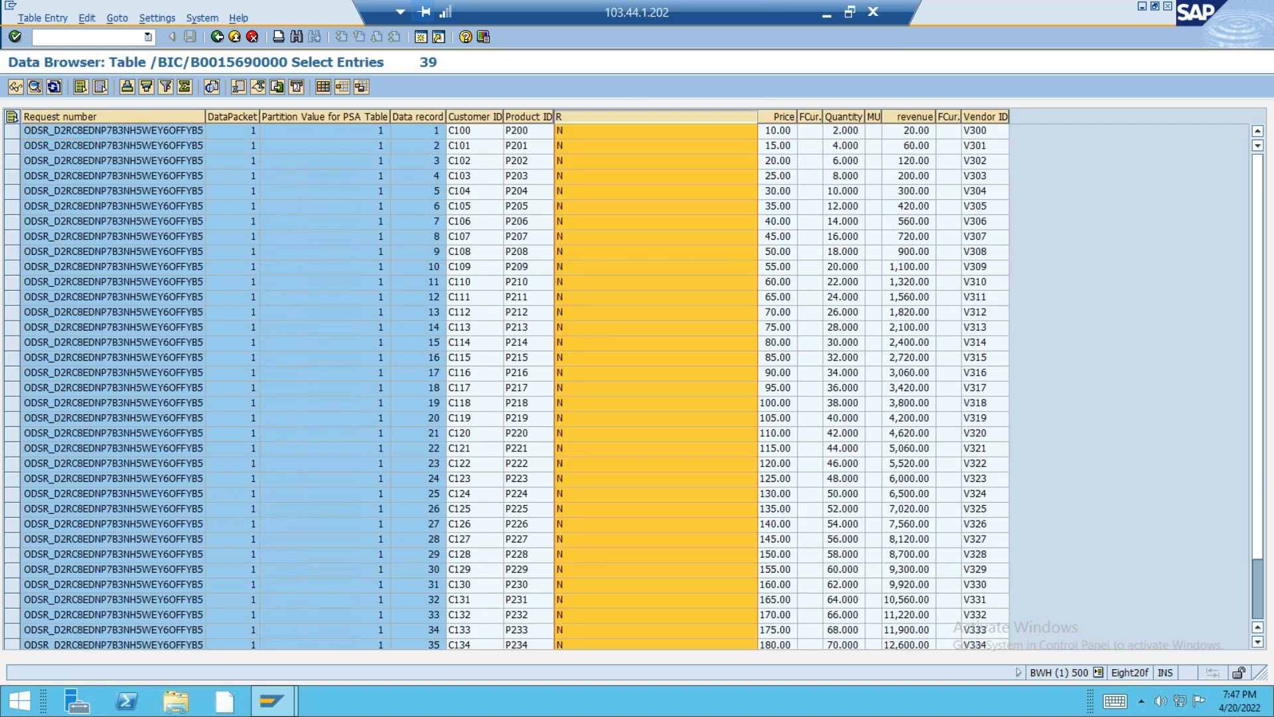
click(563, 133)
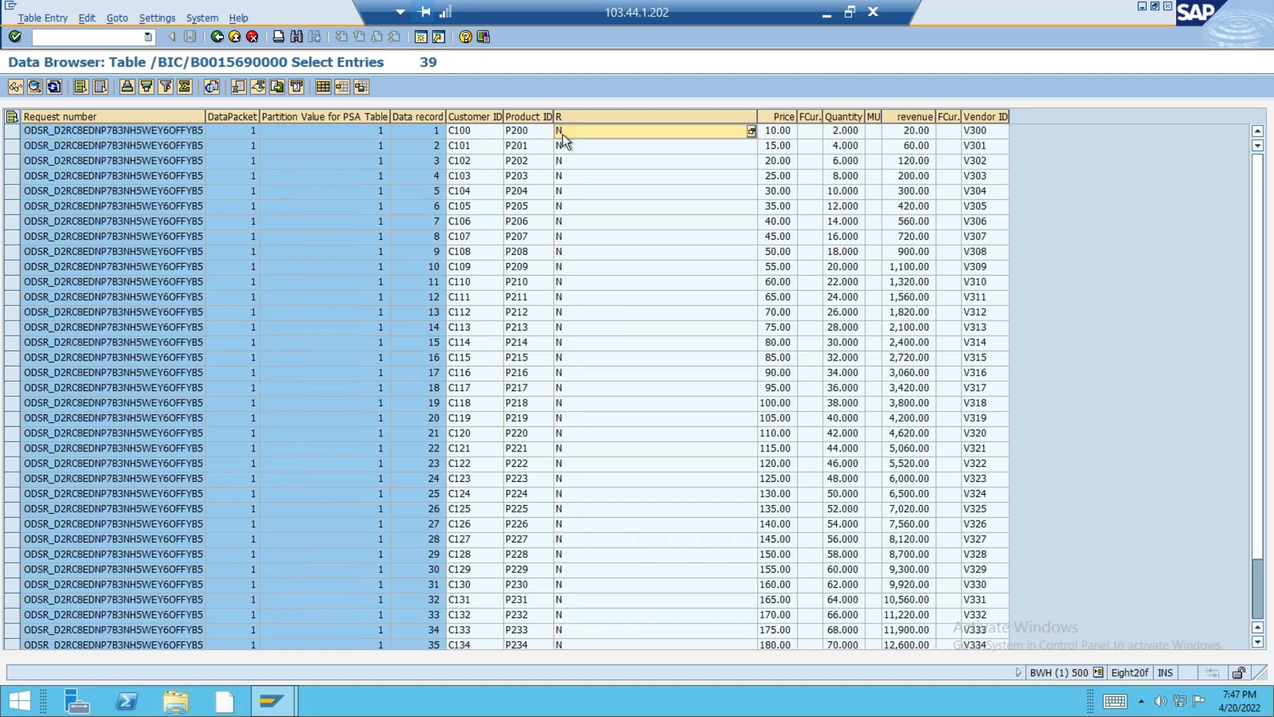
click(752, 132)
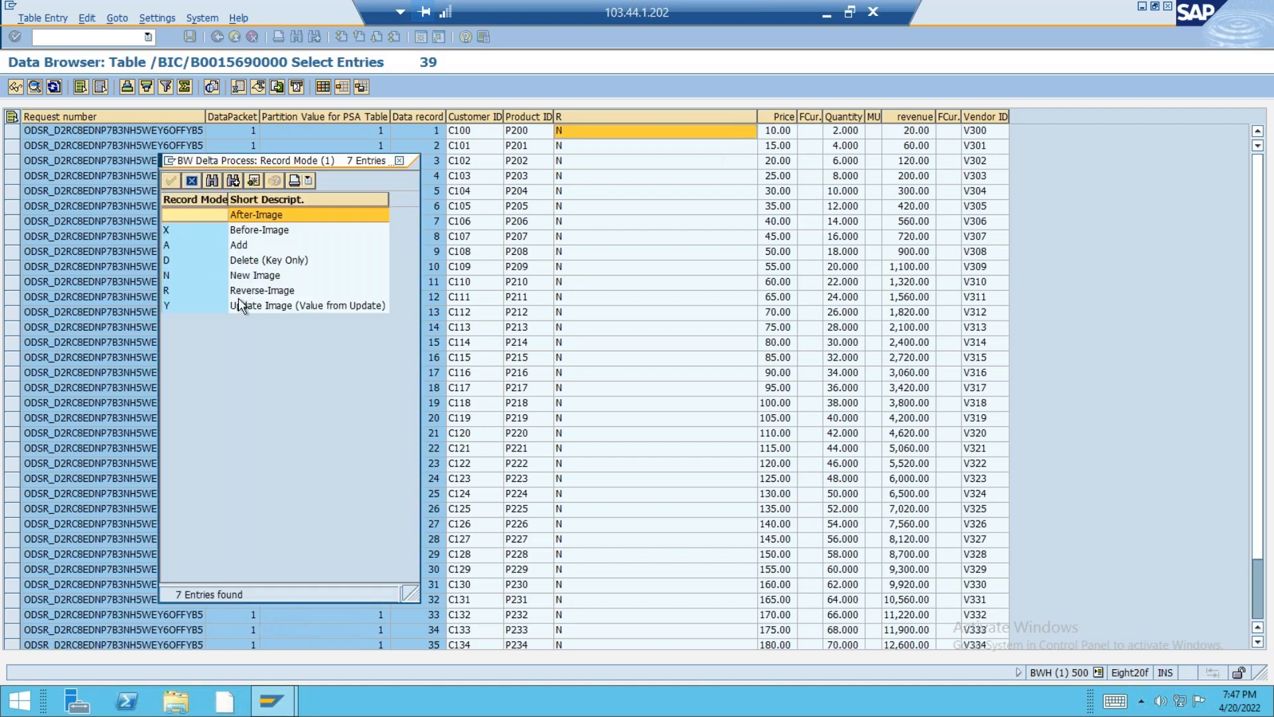
click(241, 275)
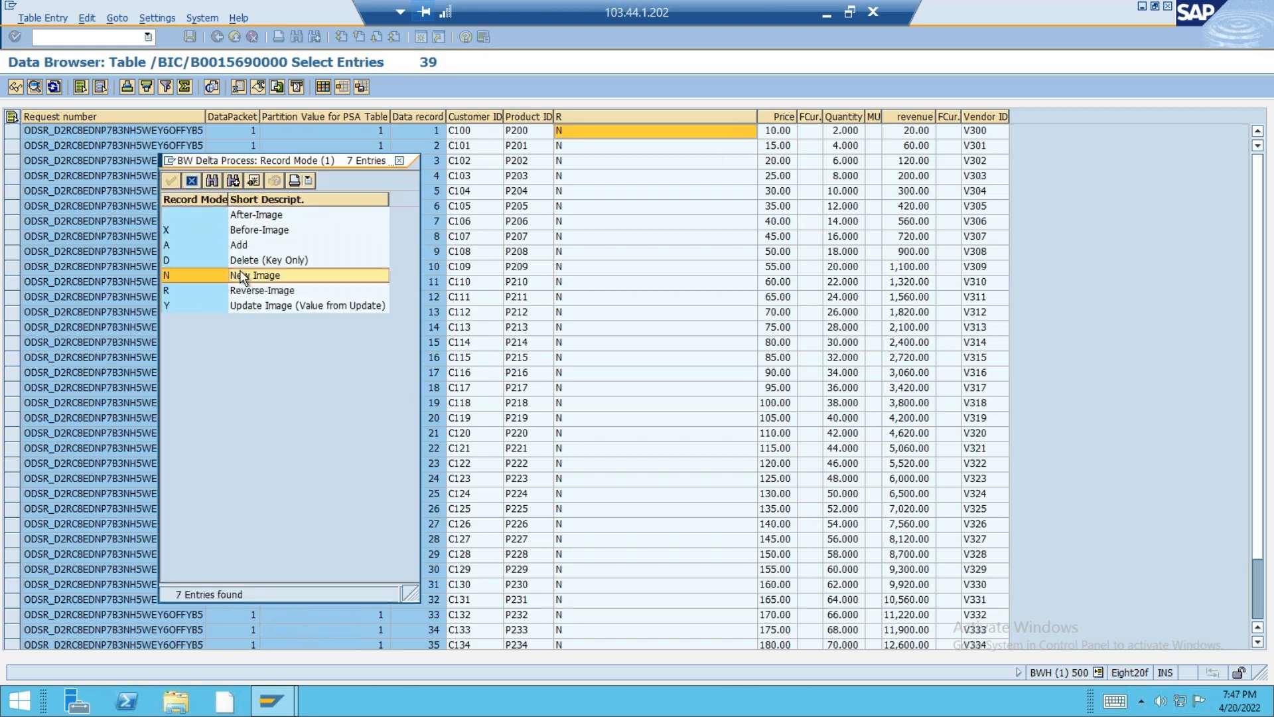
click(242, 218)
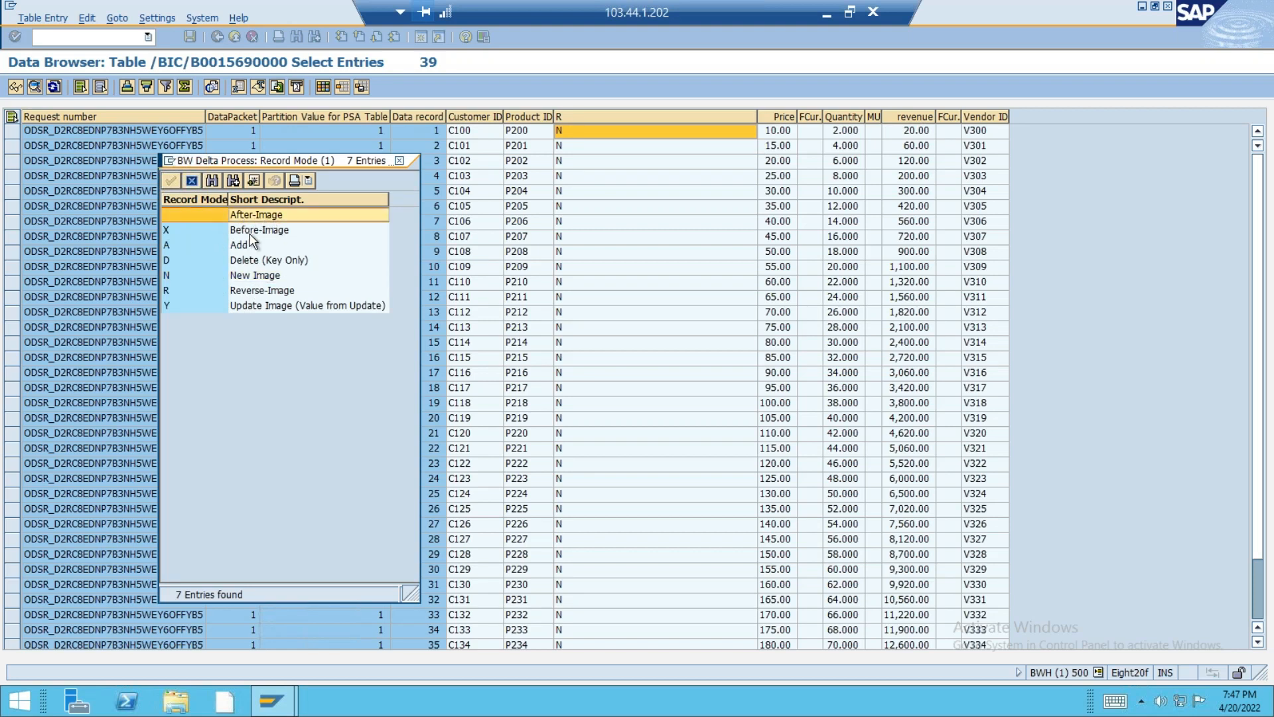
click(251, 232)
click(242, 247)
click(245, 264)
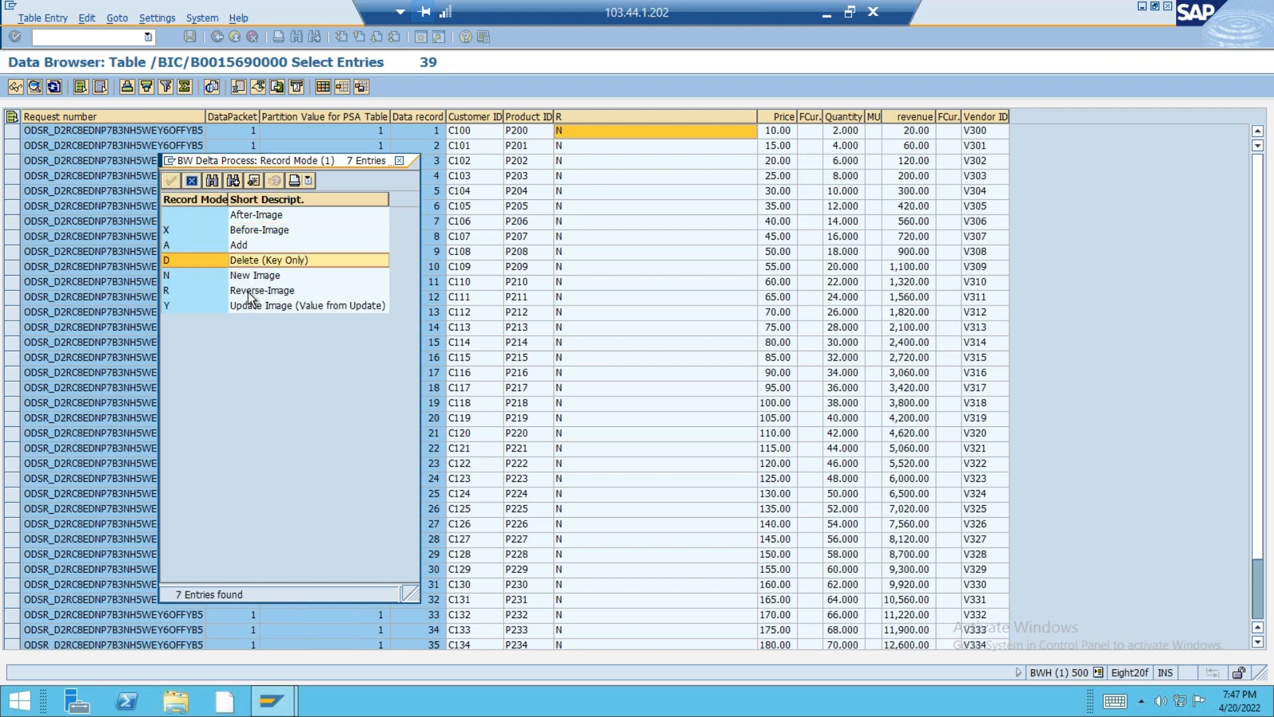
click(250, 292)
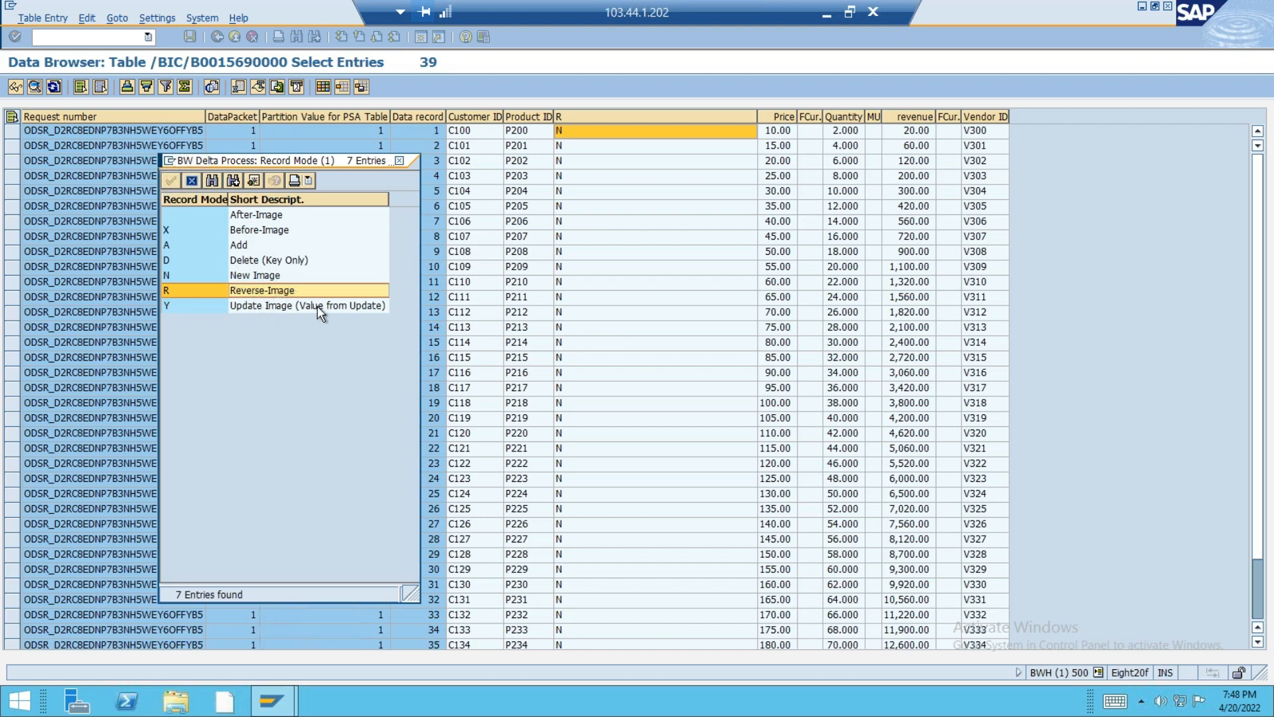
click(400, 160)
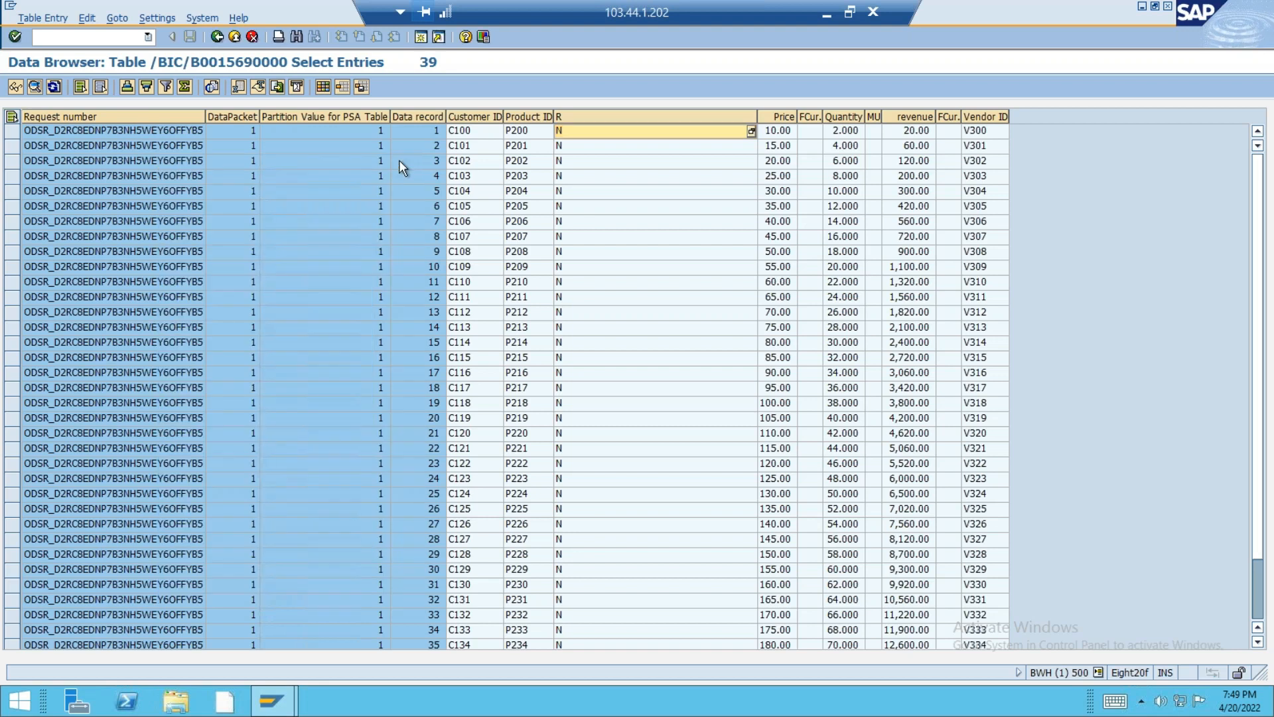
- Examine the Customer ID, Product ID, Vendor ID, price and quantity of data record 1, and select the row of data record 2
click(472, 135)
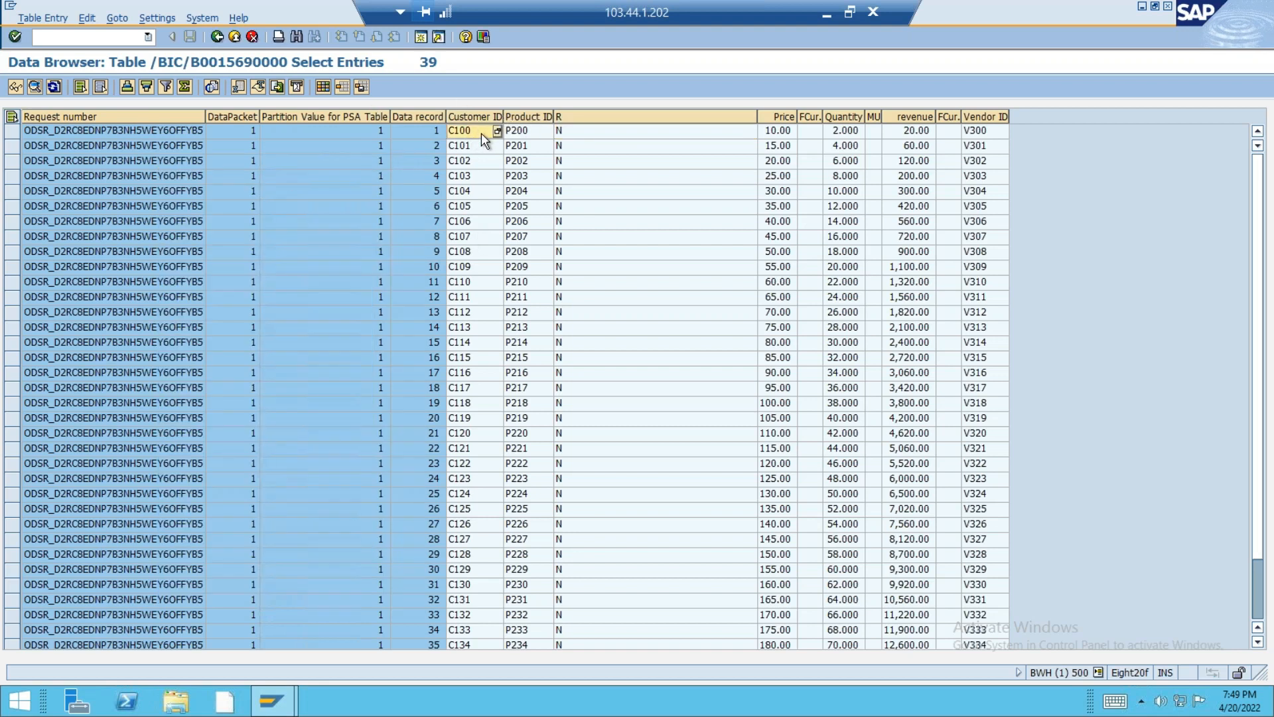
click(522, 135)
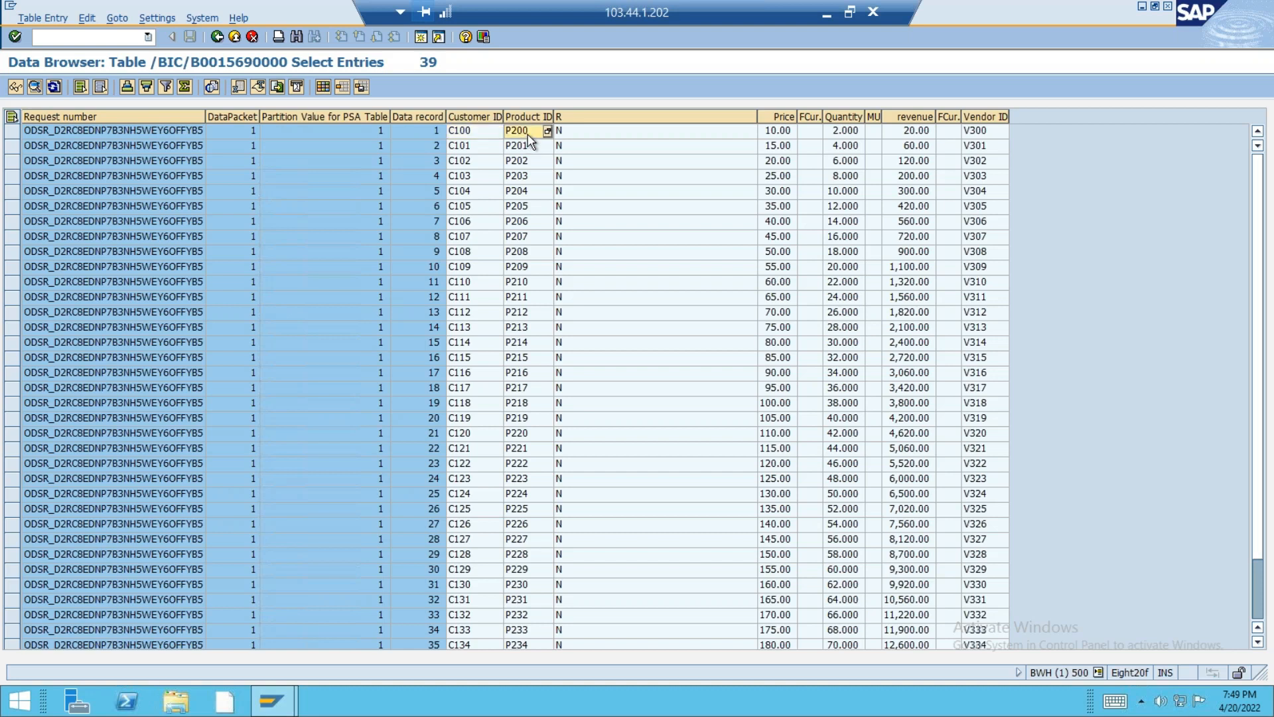
click(985, 133)
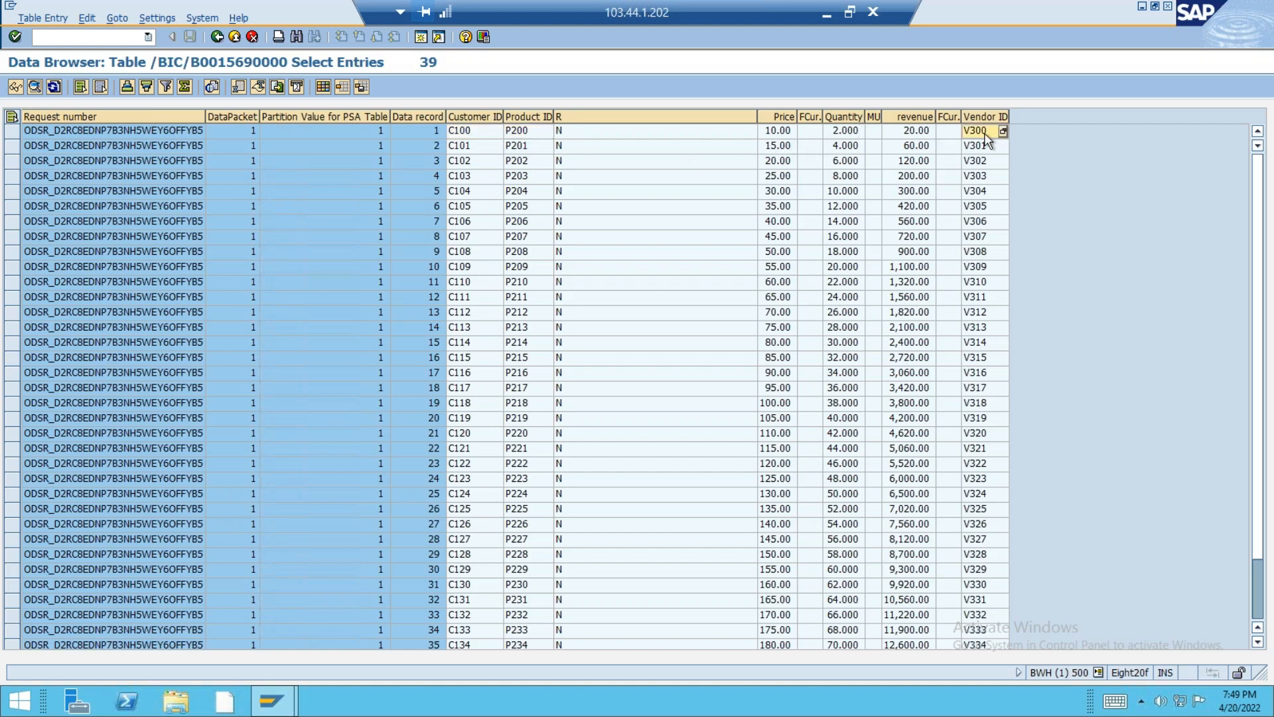
click(777, 133)
click(843, 133)
click(181, 129)
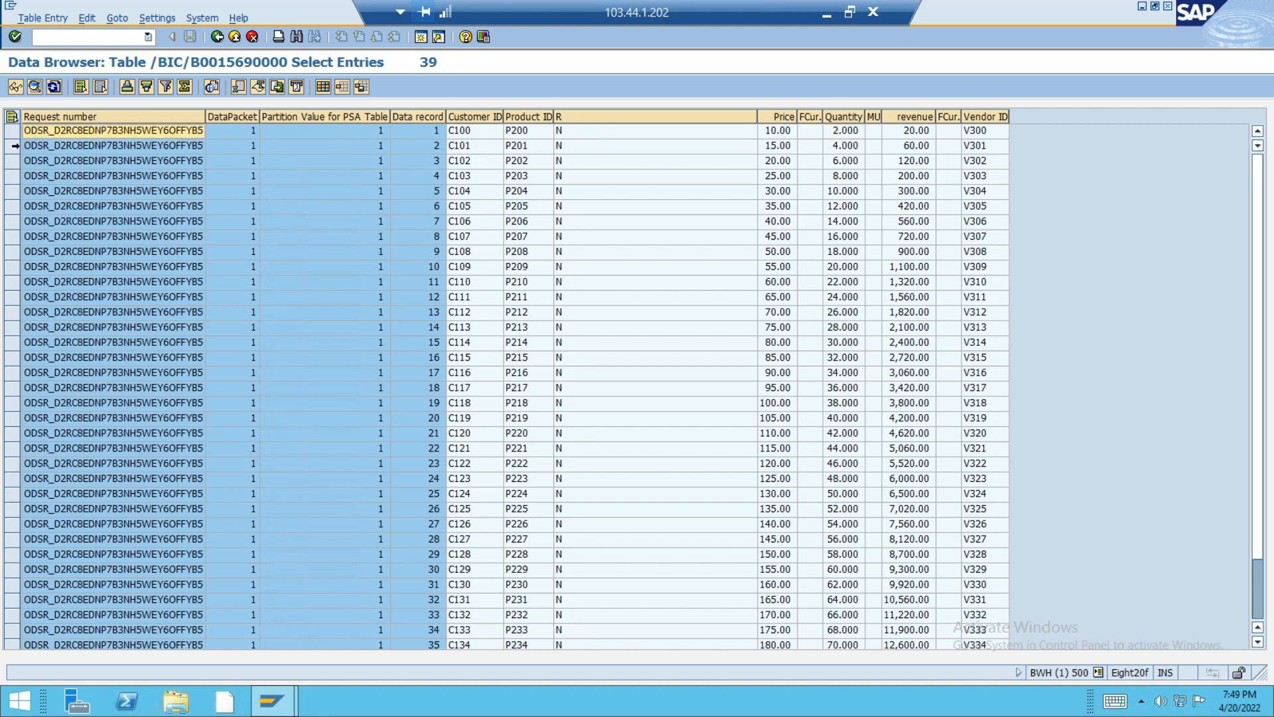
click(13, 145)
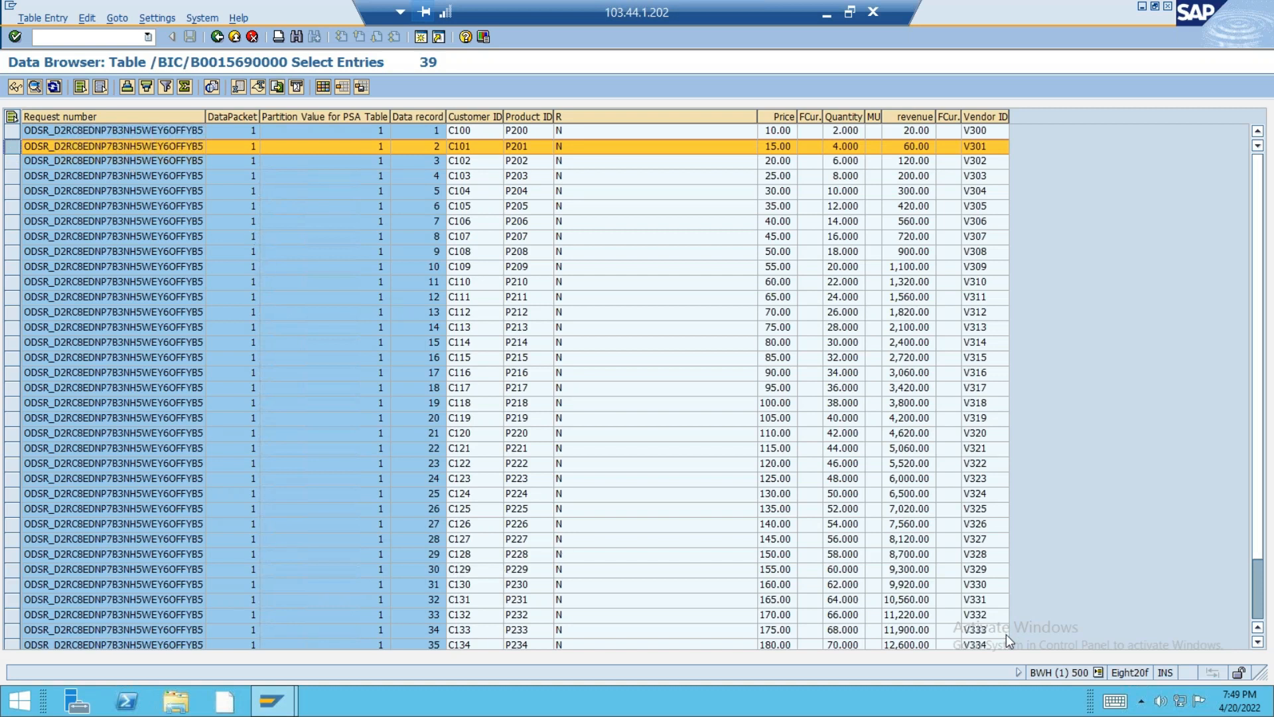
- Open TRD_IC.csv from the BATCH 15 desktop folder in Excel and maximize its window
key(super+d)
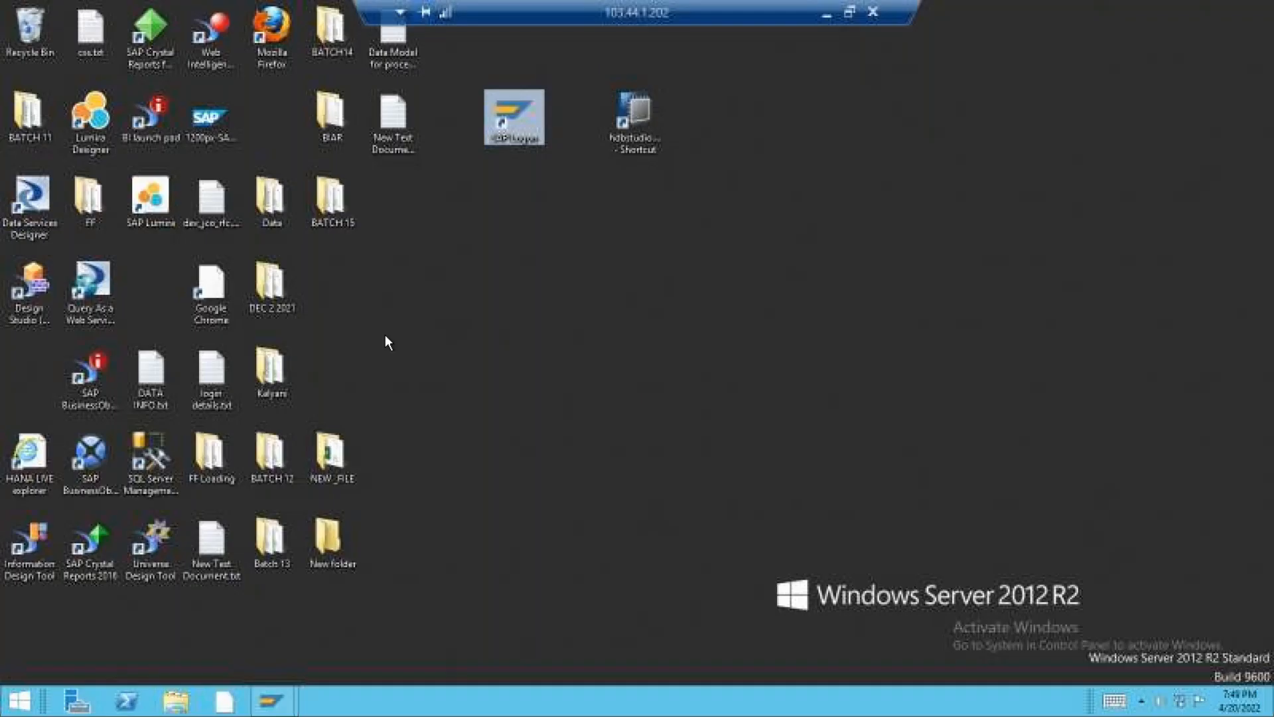
double_click(327, 197)
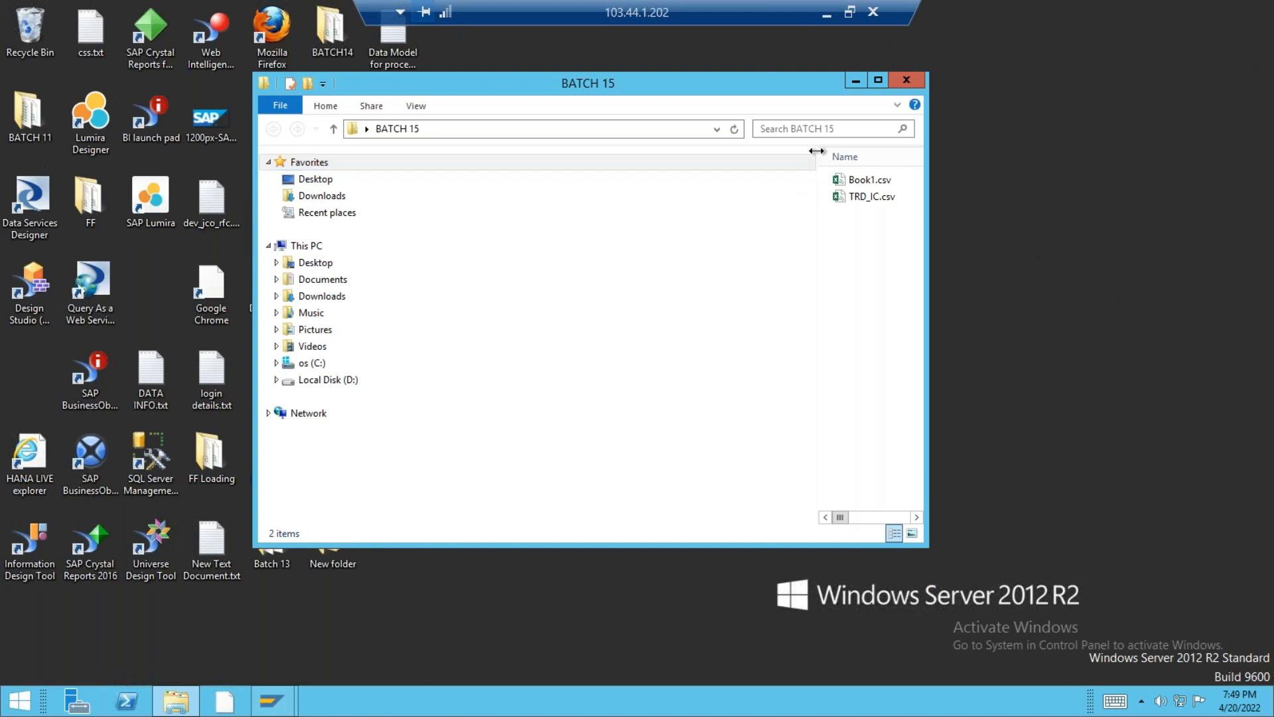
drag(816, 159, 388, 161)
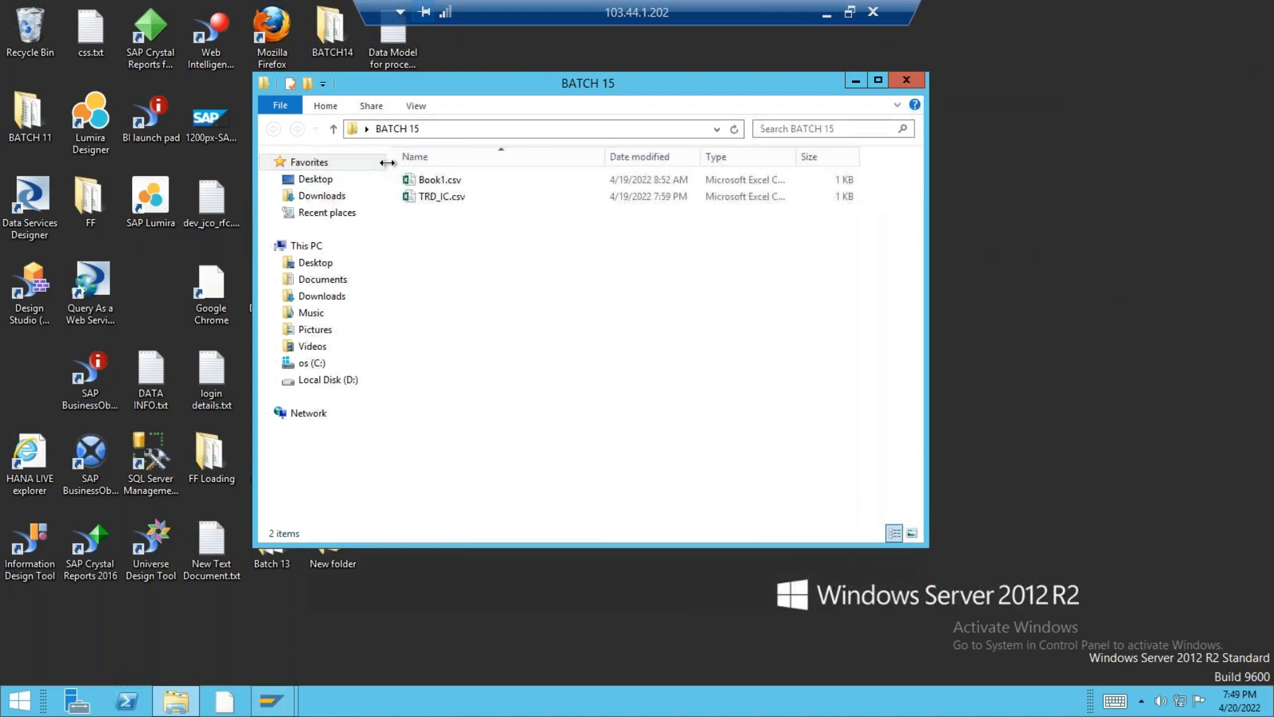
click(443, 204)
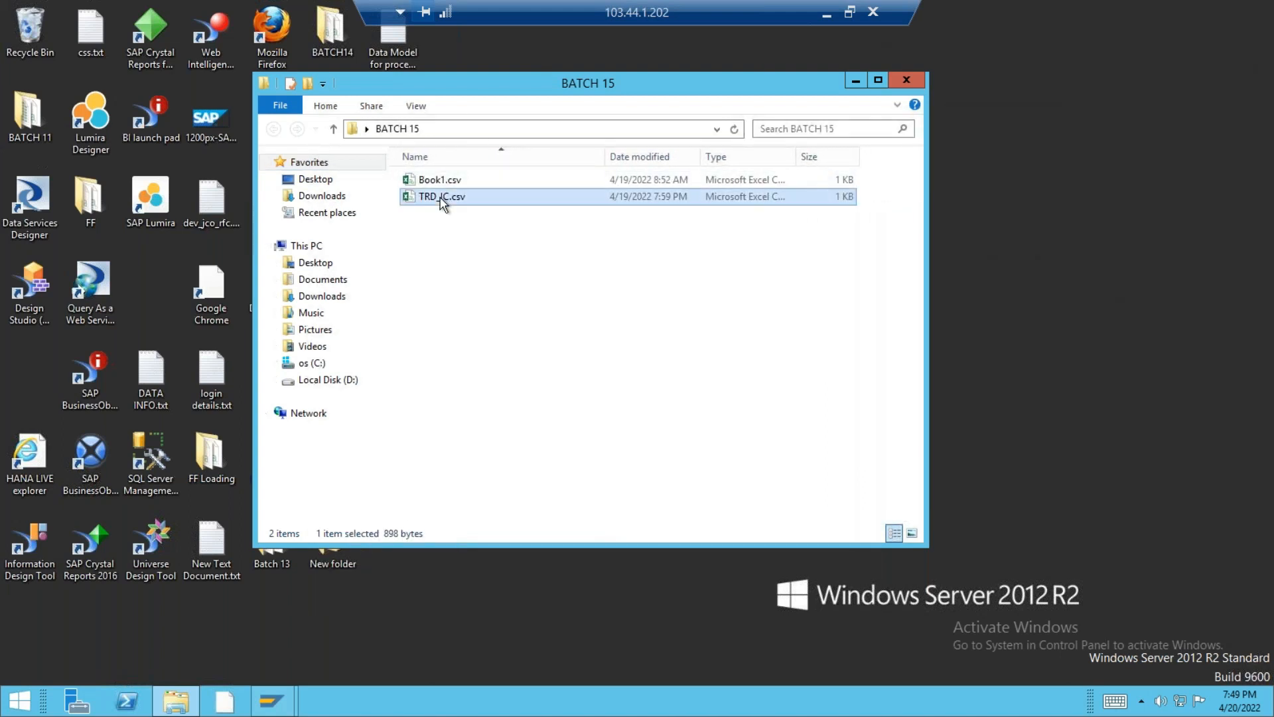
double_click(441, 198)
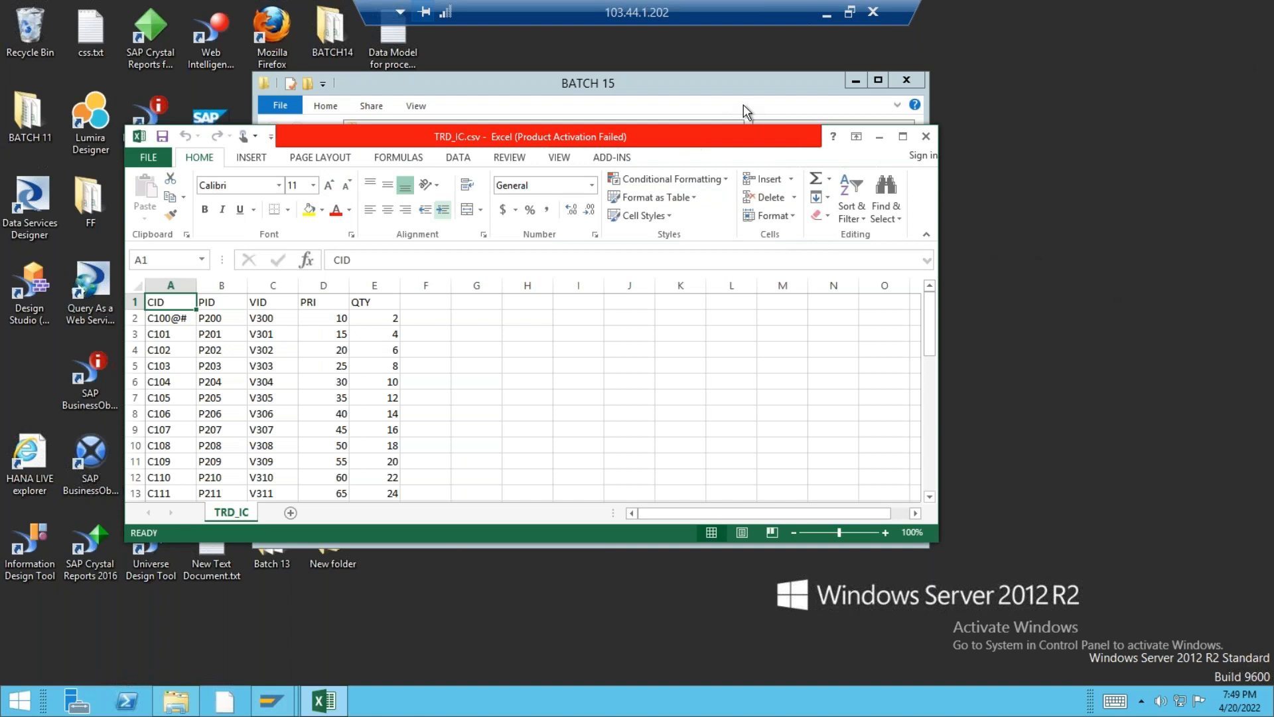
click(716, 164)
double_click(721, 131)
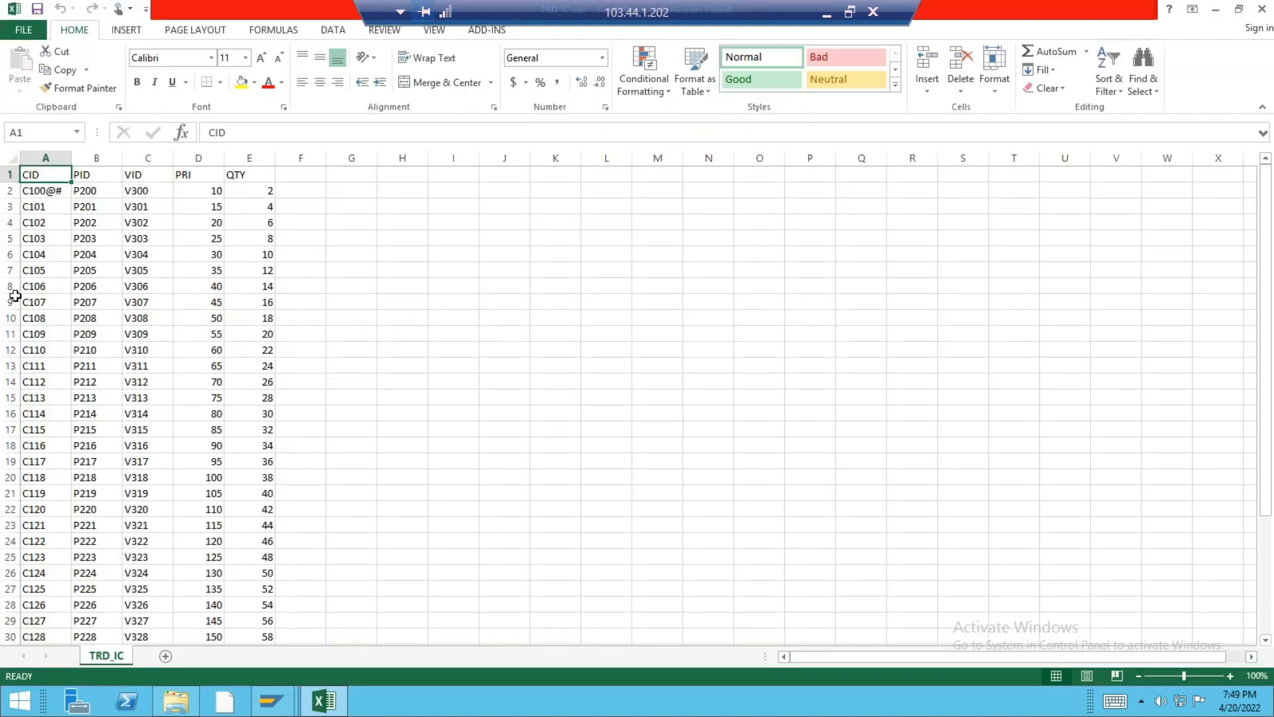
- Clear the data from row 5 downward and remove the @# characters from the CID in cell A2
drag(28, 242, 332, 642)
key(Delete)
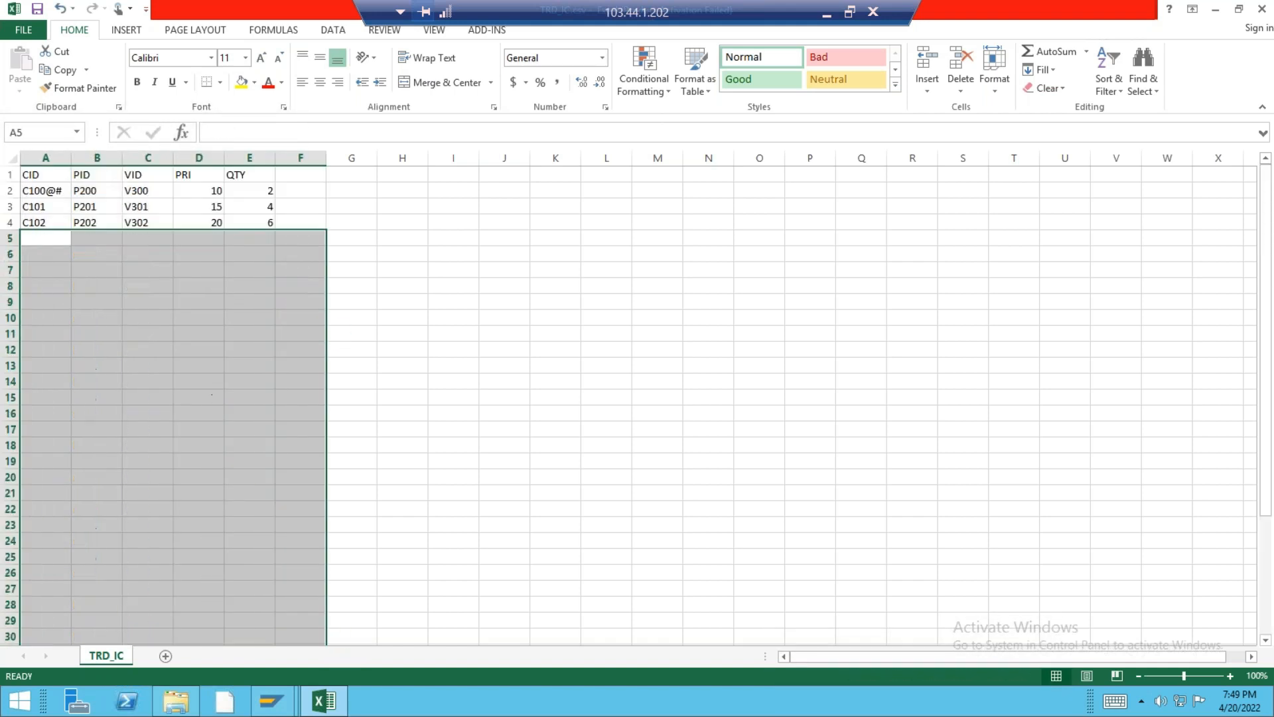
double_click(57, 194)
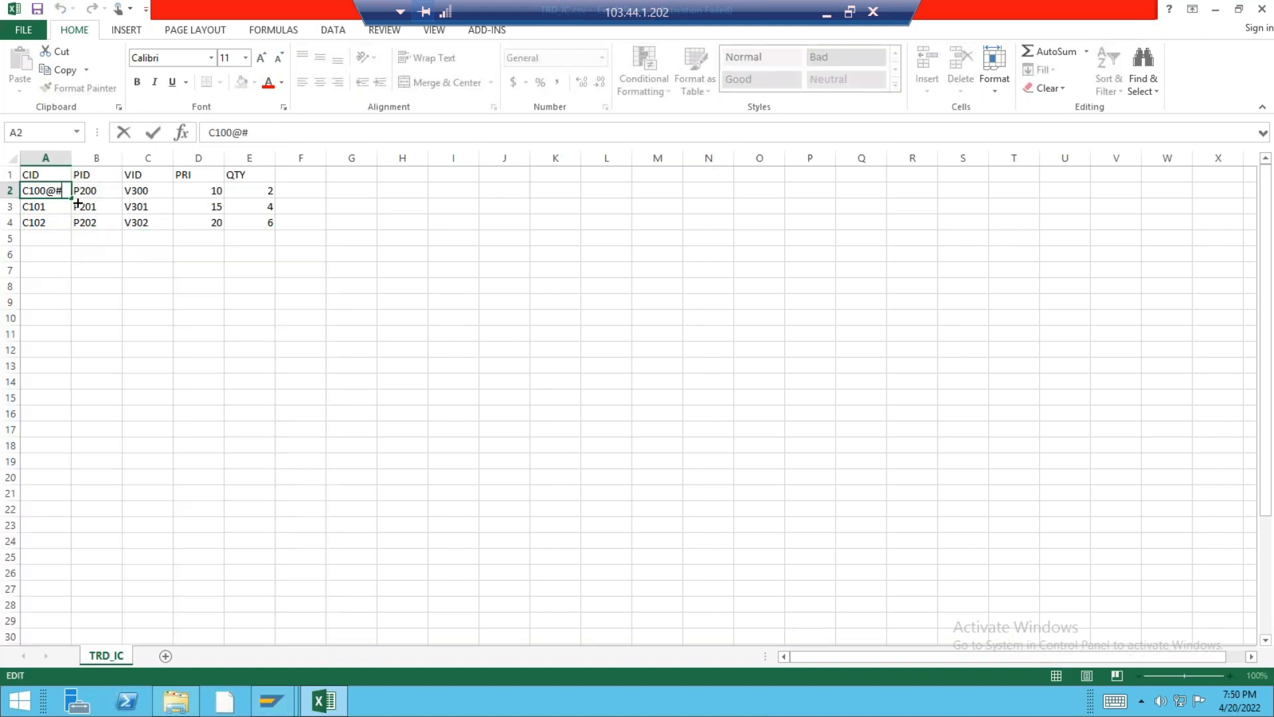
key(BackSpace)
click(170, 336)
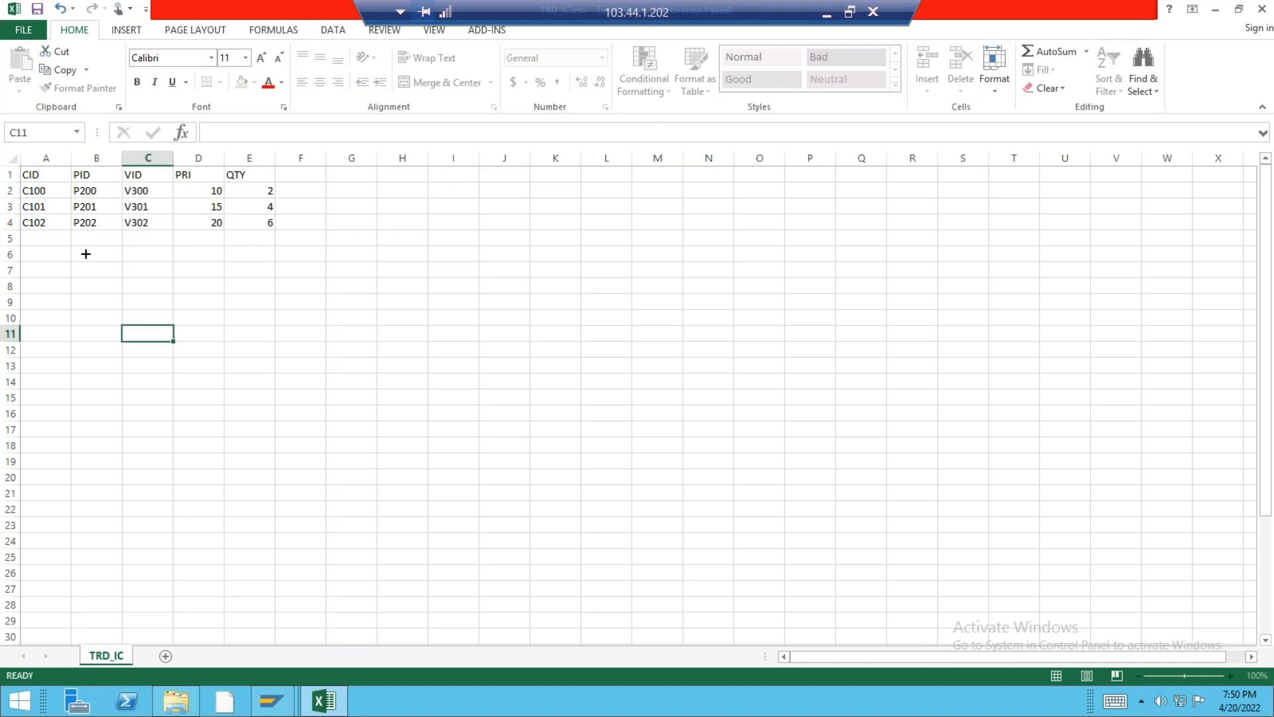
- Set the PRI value in cell D3 to 40 and the QTY value in cell E3 to 10
click(30, 189)
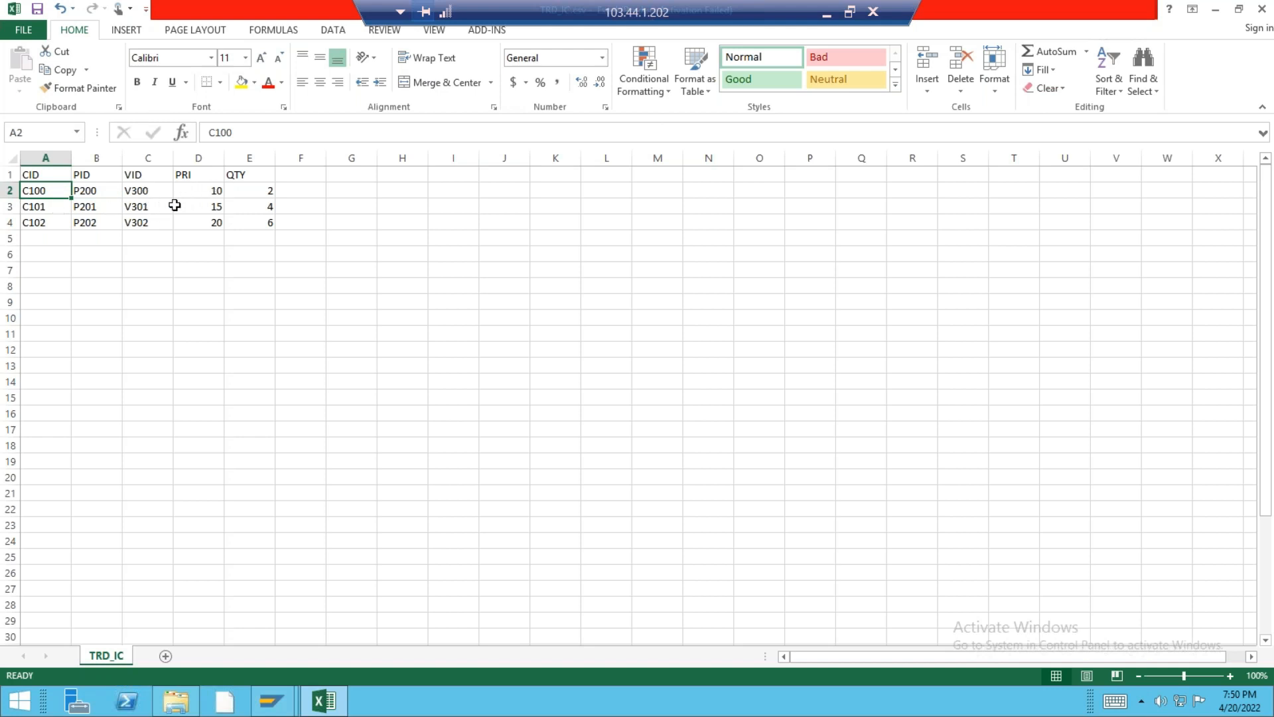
click(210, 206)
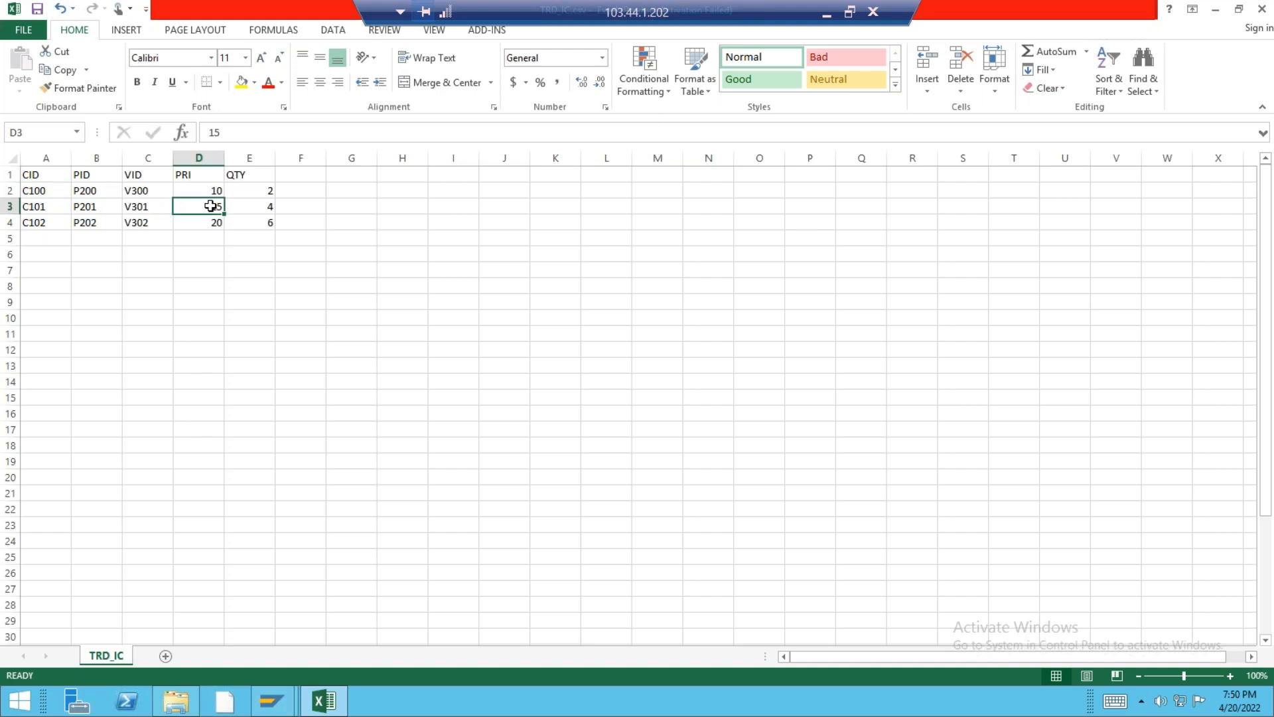
text(1)
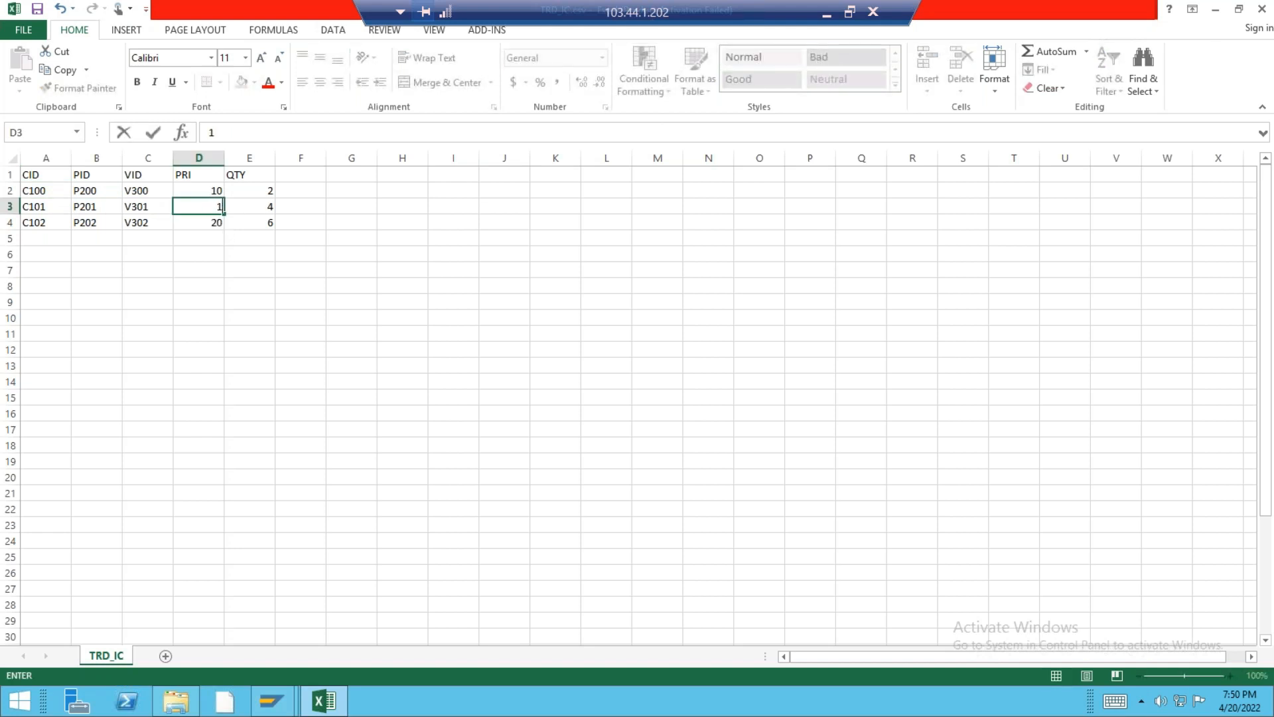
text(40)
click(266, 210)
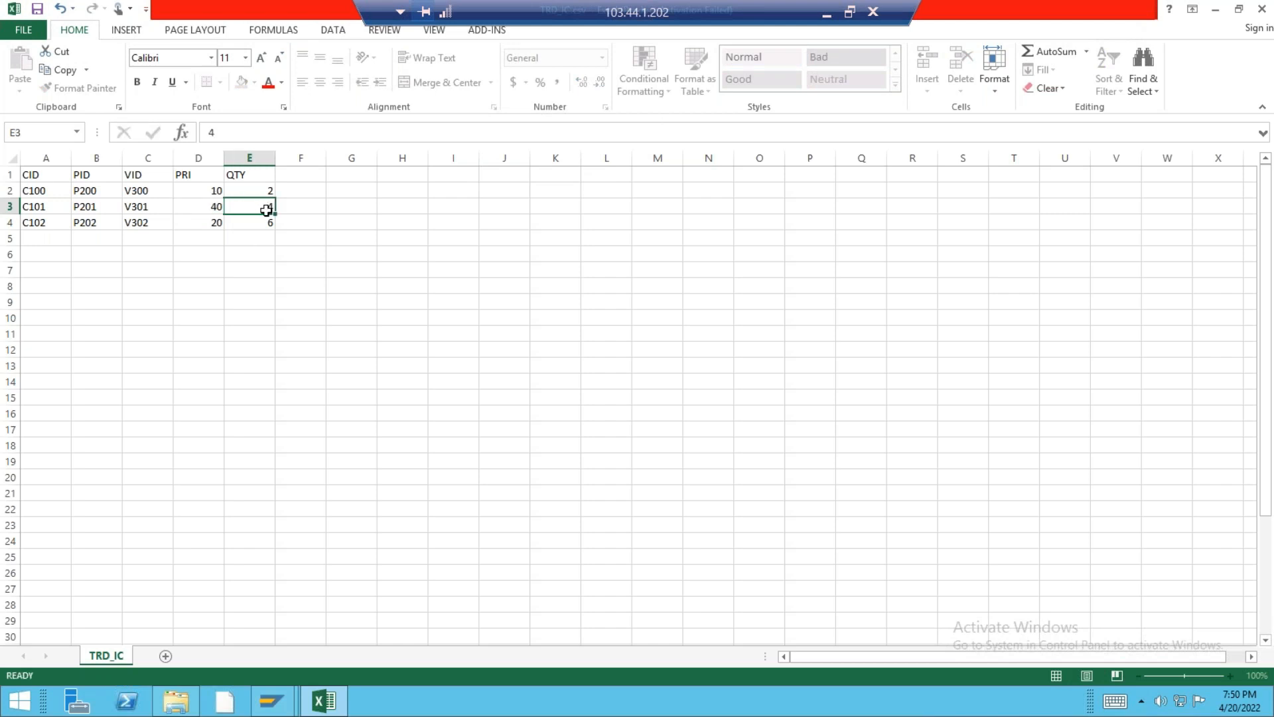
text(10)
click(174, 329)
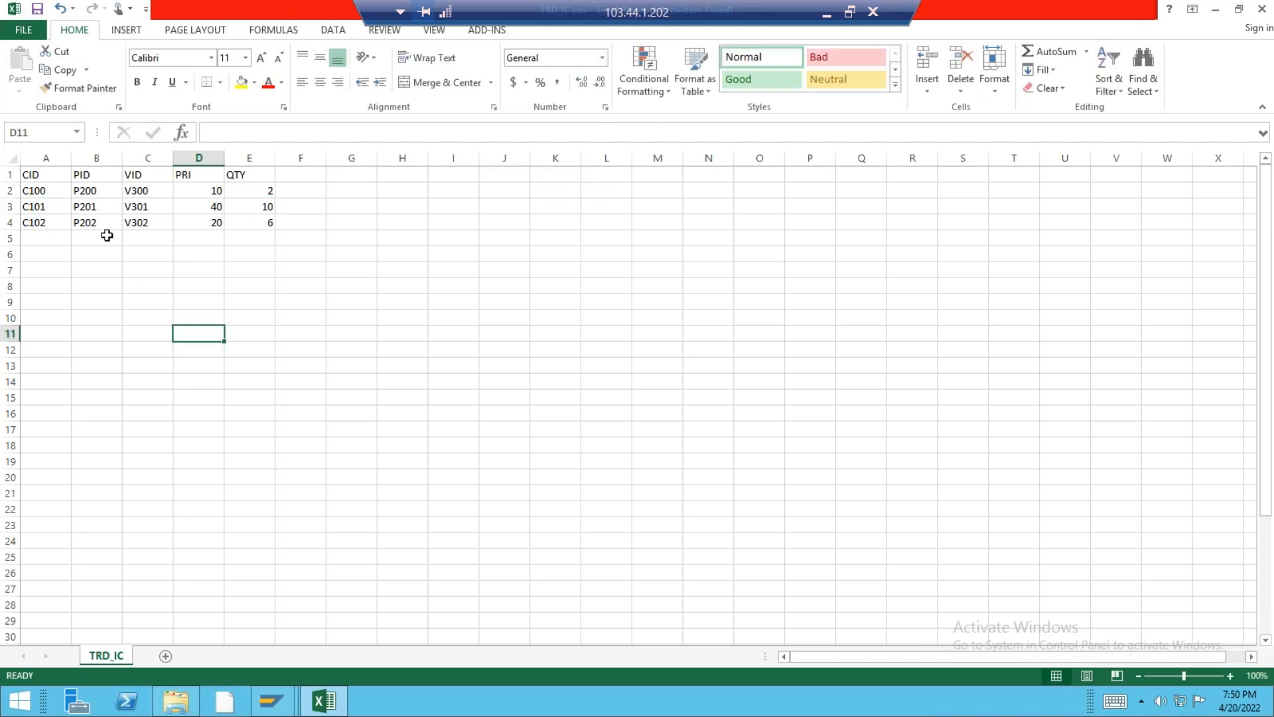
- Change the VID value in cell C4 to V303
click(141, 223)
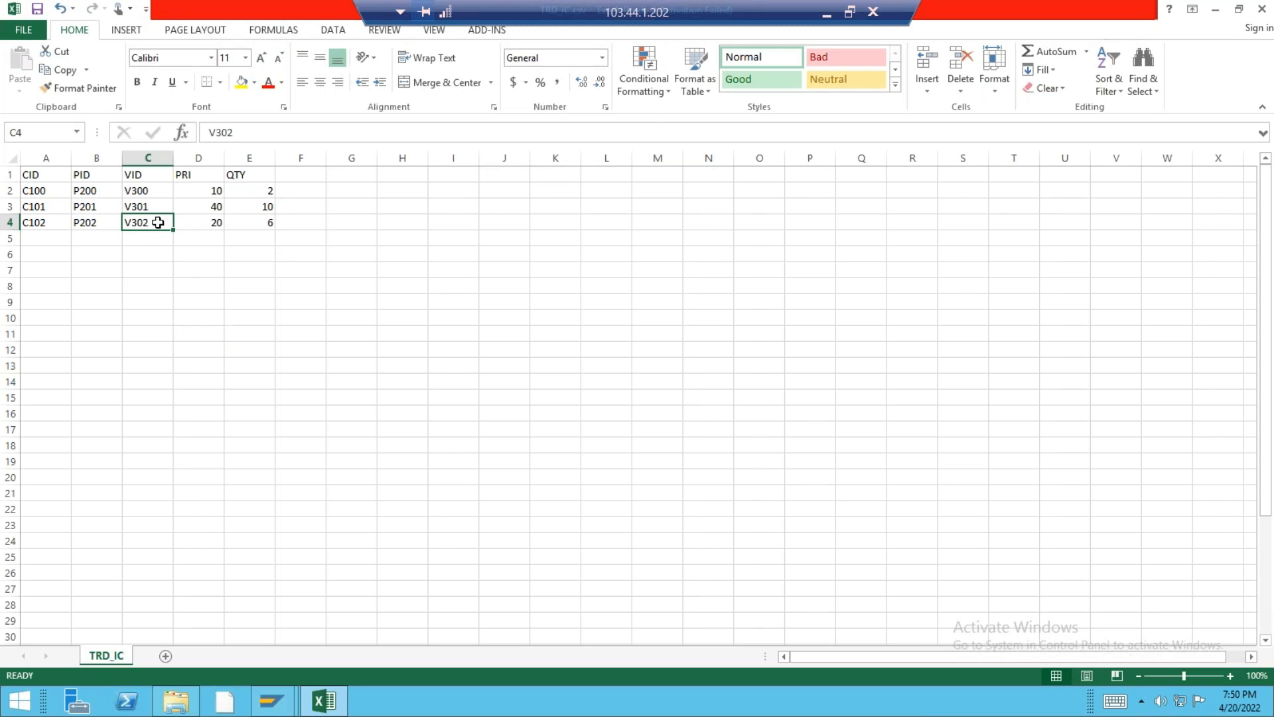
double_click(158, 223)
key(BackSpace)
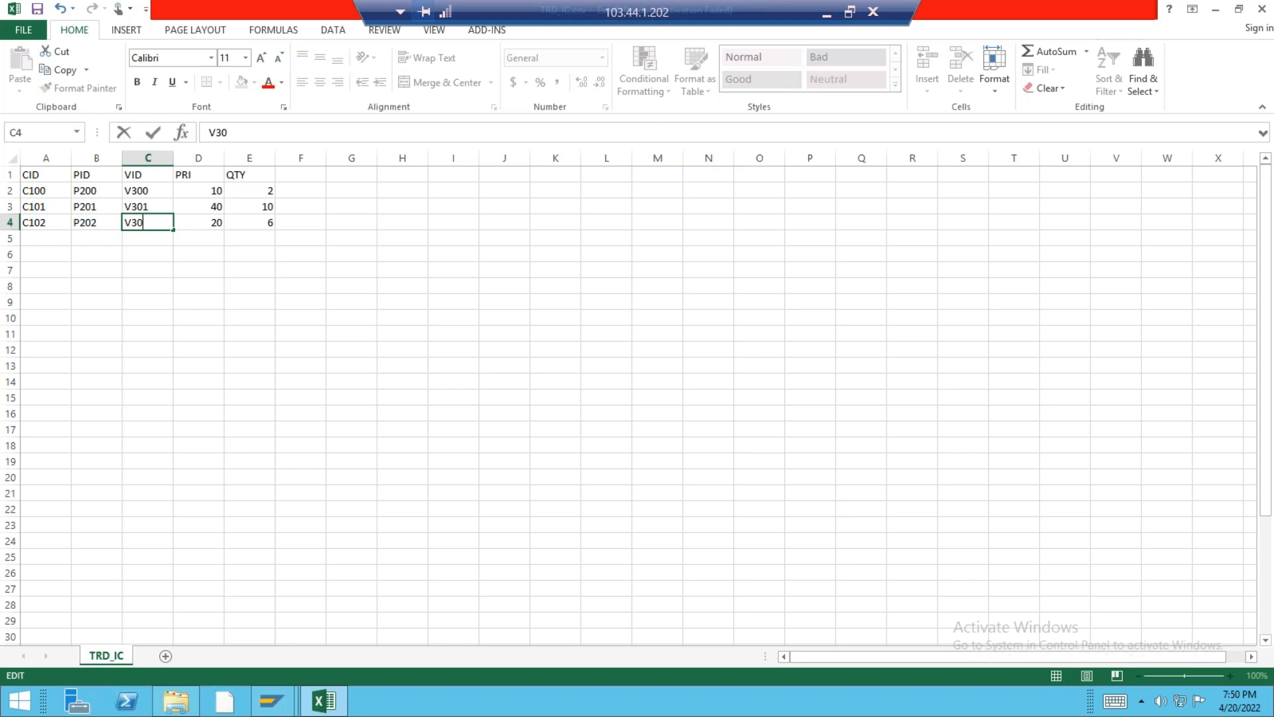
text(3)
click(250, 349)
- Save the sheet as a comma-delimited CSV named "DSO_Chnage records" in the BATCH 15 folder, keeping the CSV format
click(24, 34)
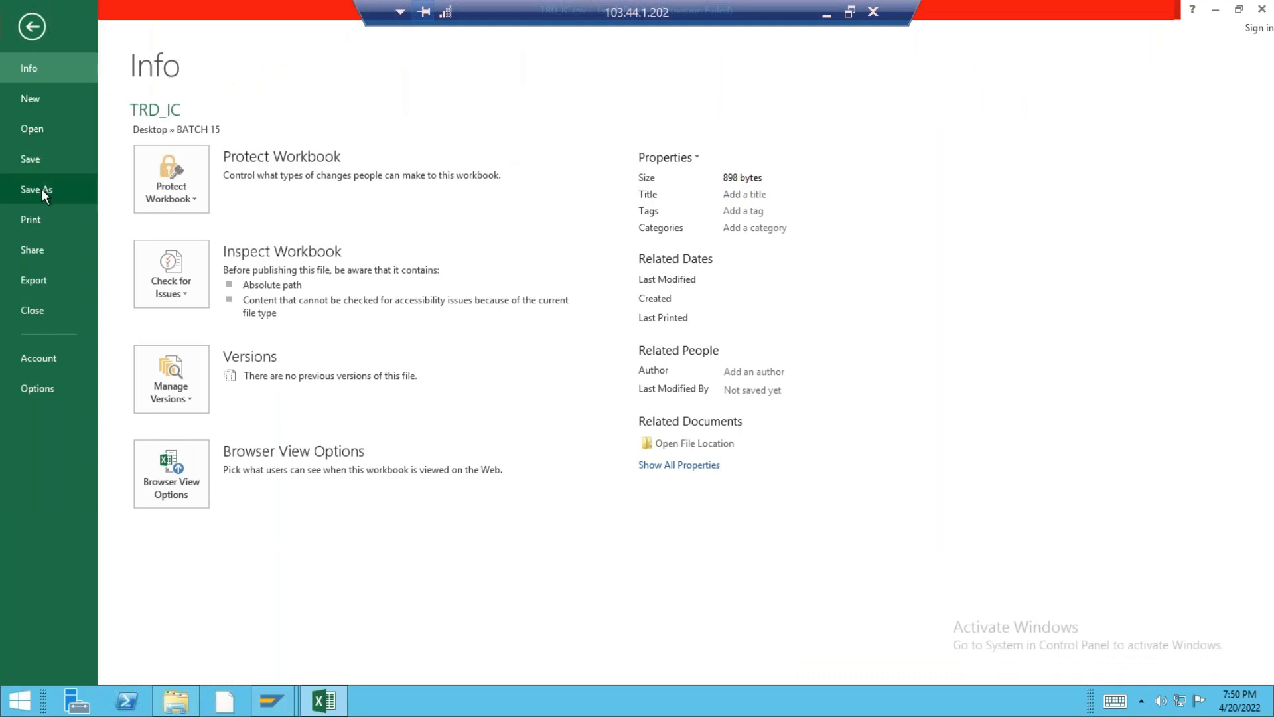
click(41, 189)
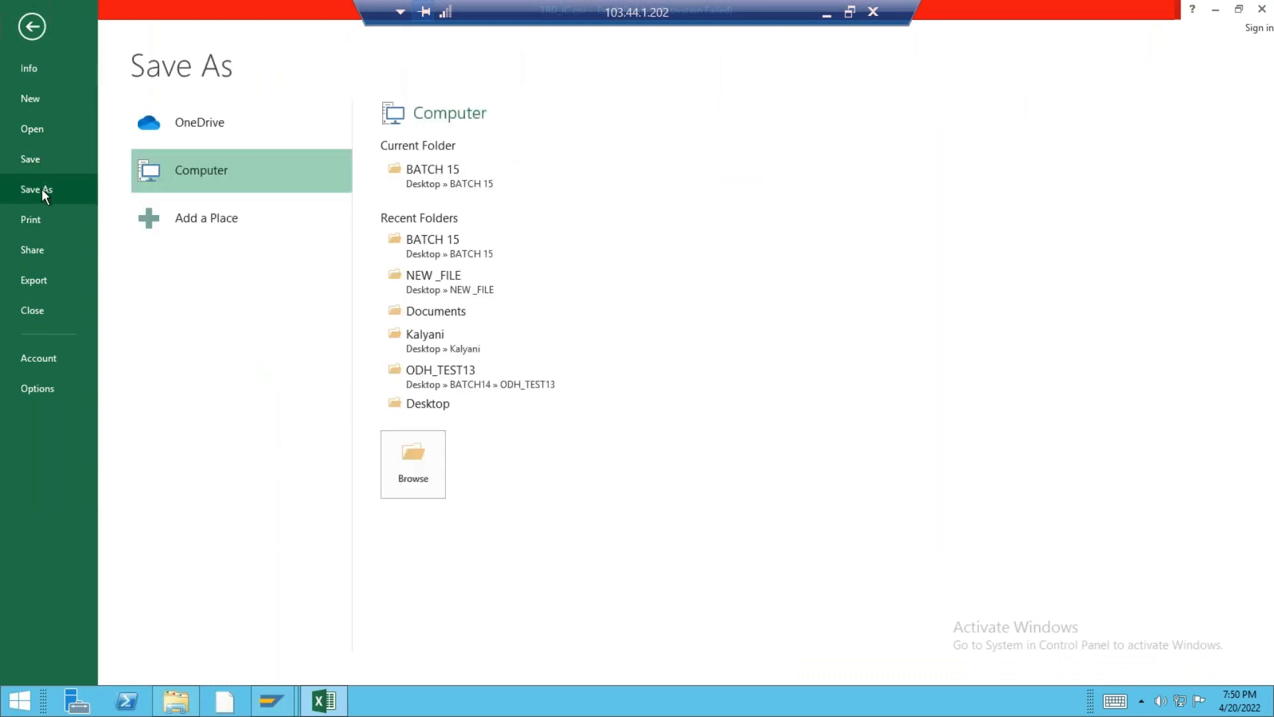
click(434, 173)
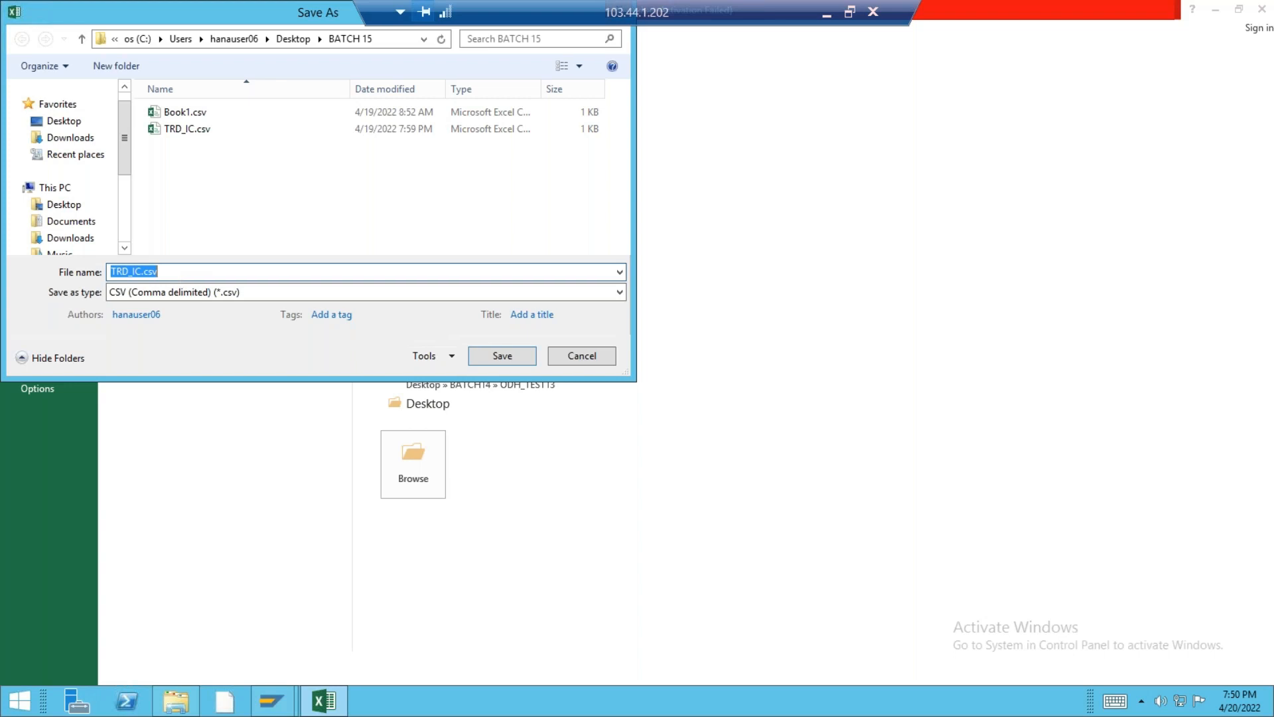
text(DSO_Chnage records)
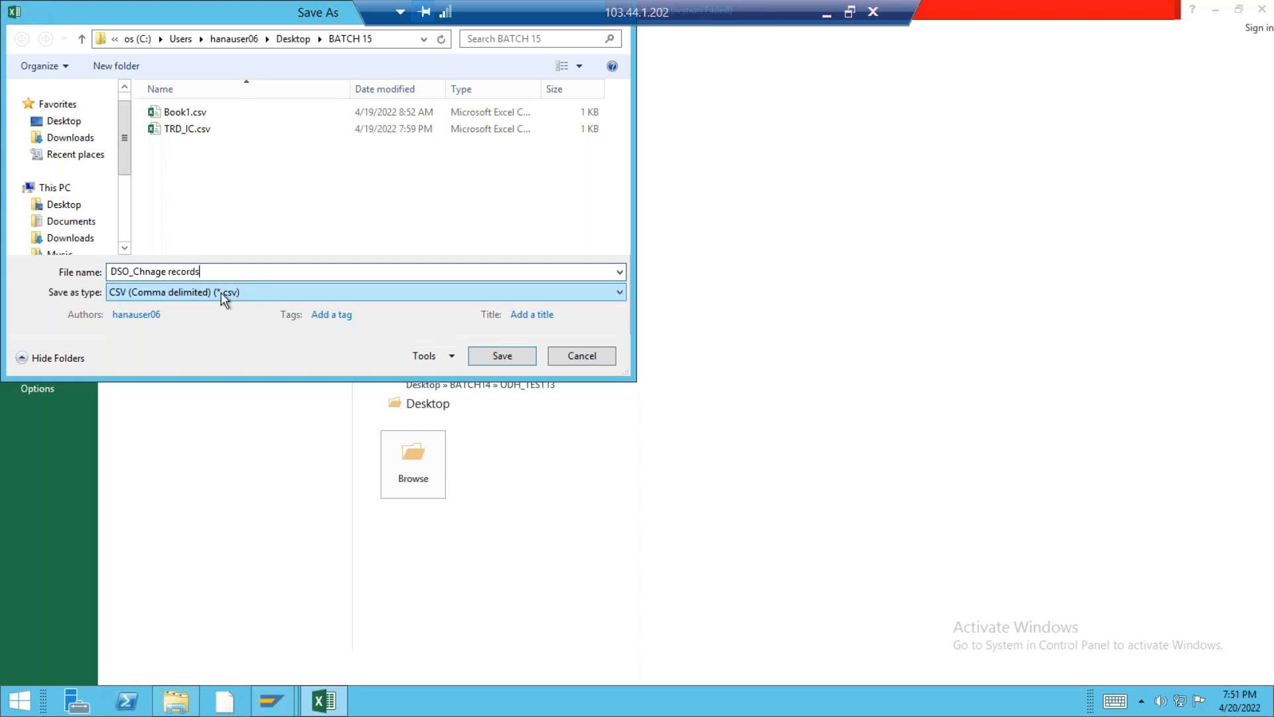
click(501, 356)
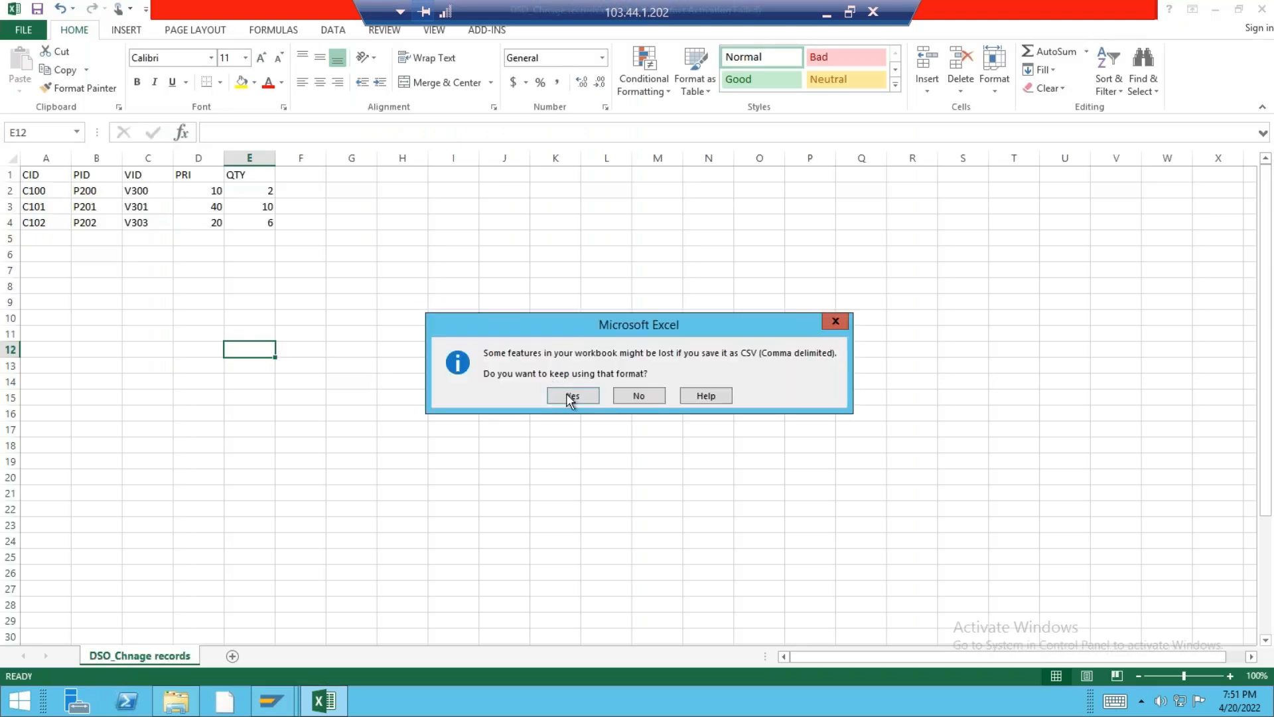
click(568, 394)
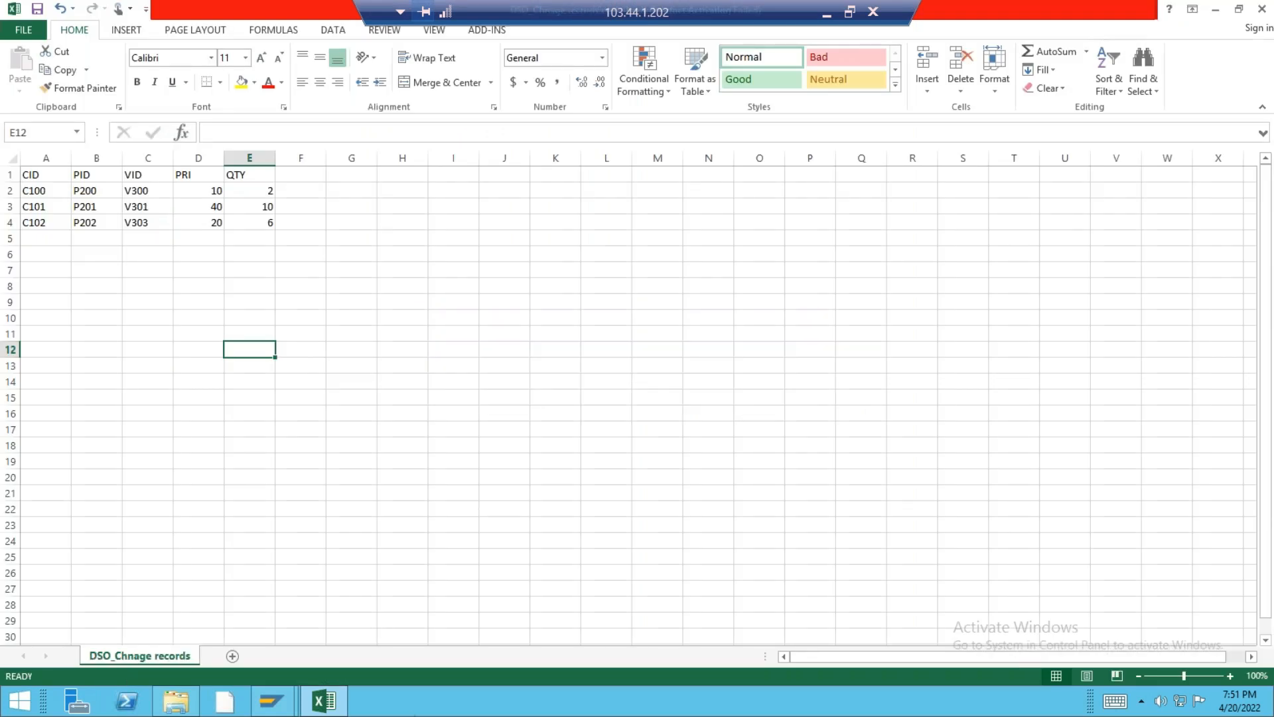
- Switch to the SAP Data Browser window and return to the InfoProvider tree of the Data Warehousing Workbench
click(272, 700)
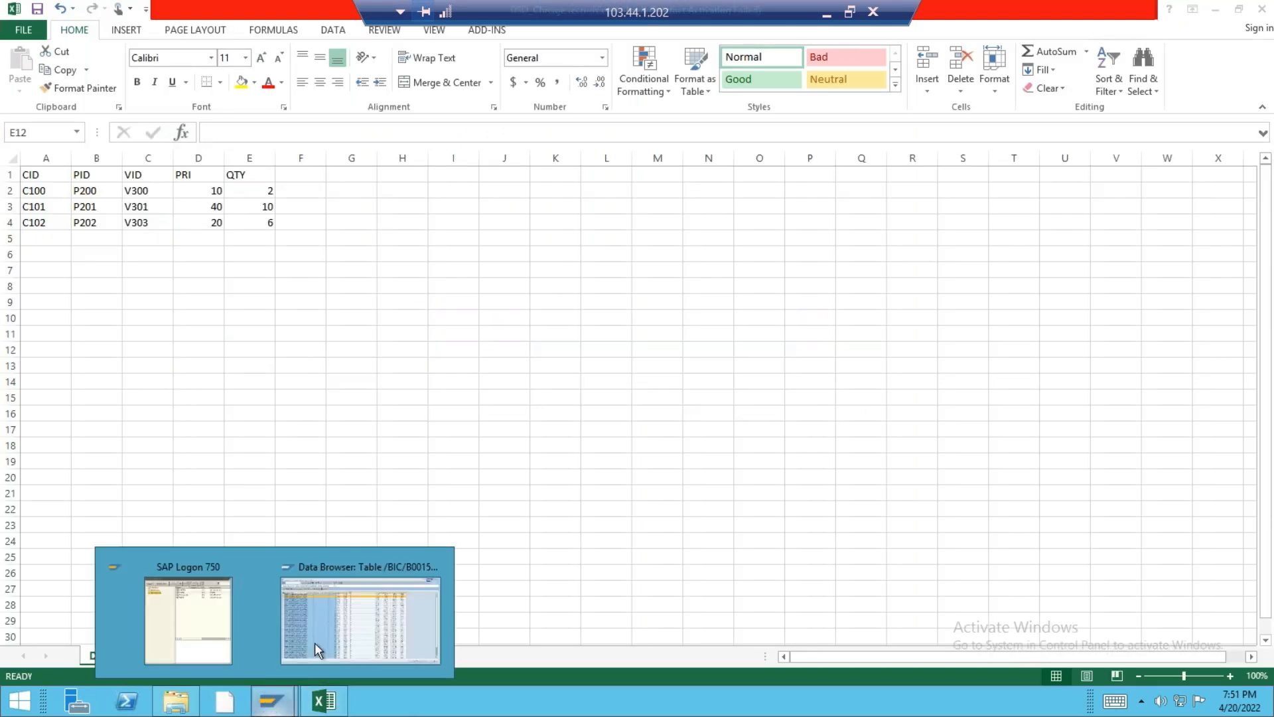
click(343, 624)
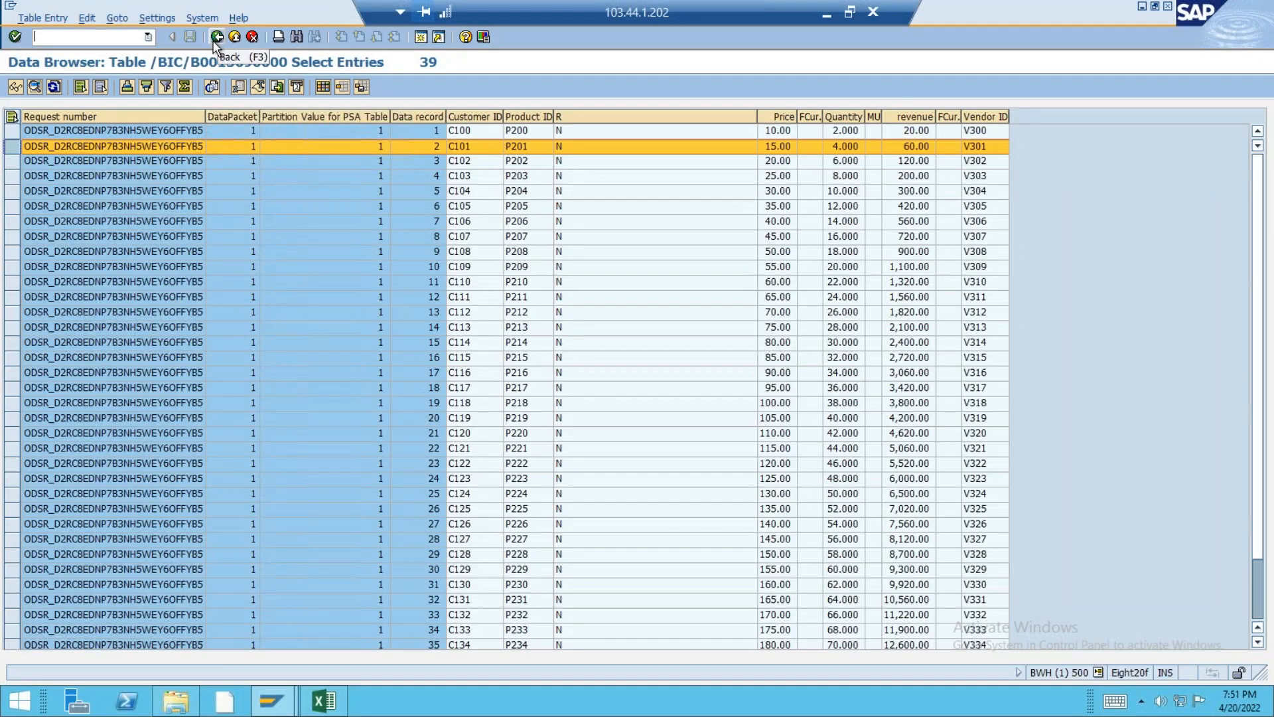
click(216, 38)
click(235, 38)
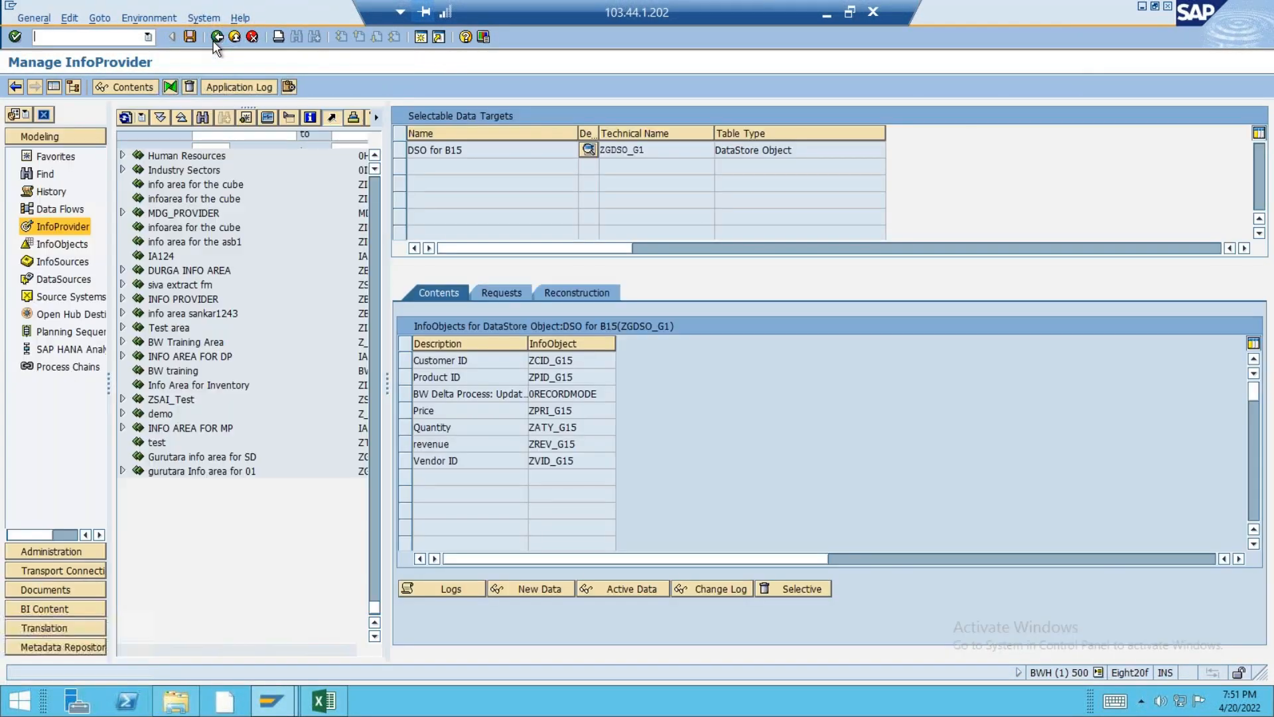
click(235, 38)
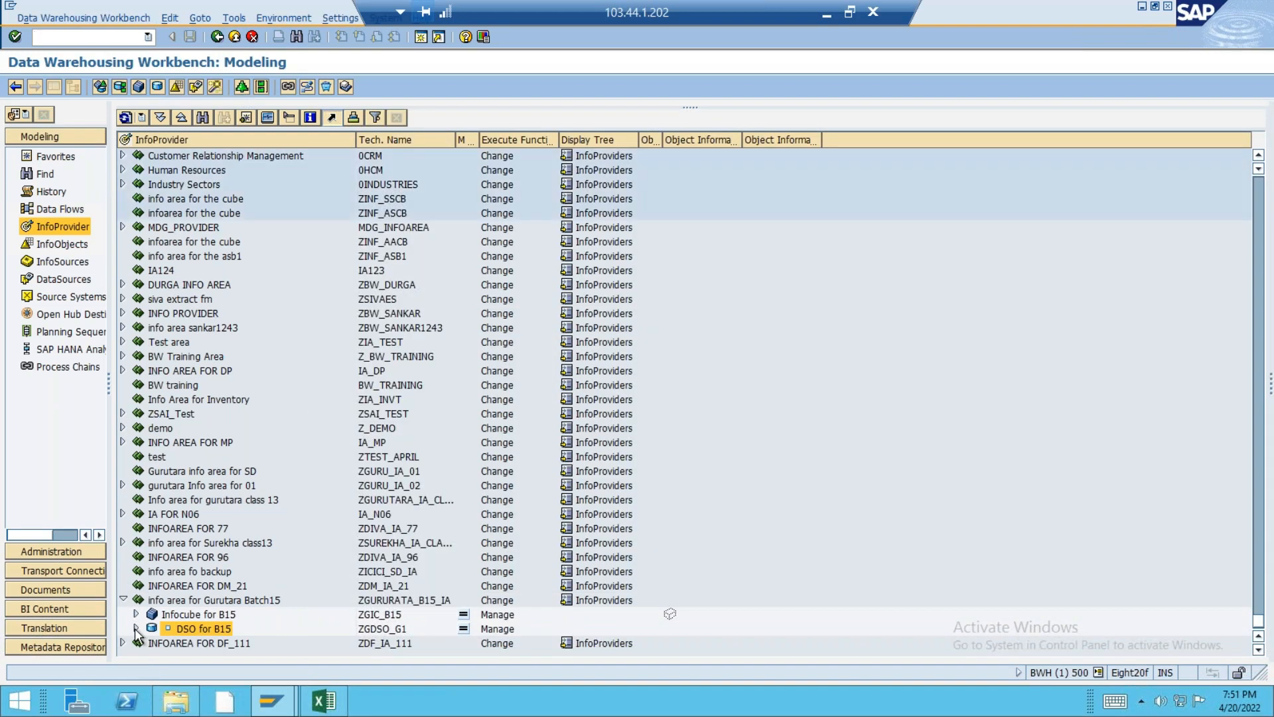
- Expand DSO for B15 down to its DataSource FF DS for TRD B15 and open the InfoPackage IP for IC B15
click(134, 627)
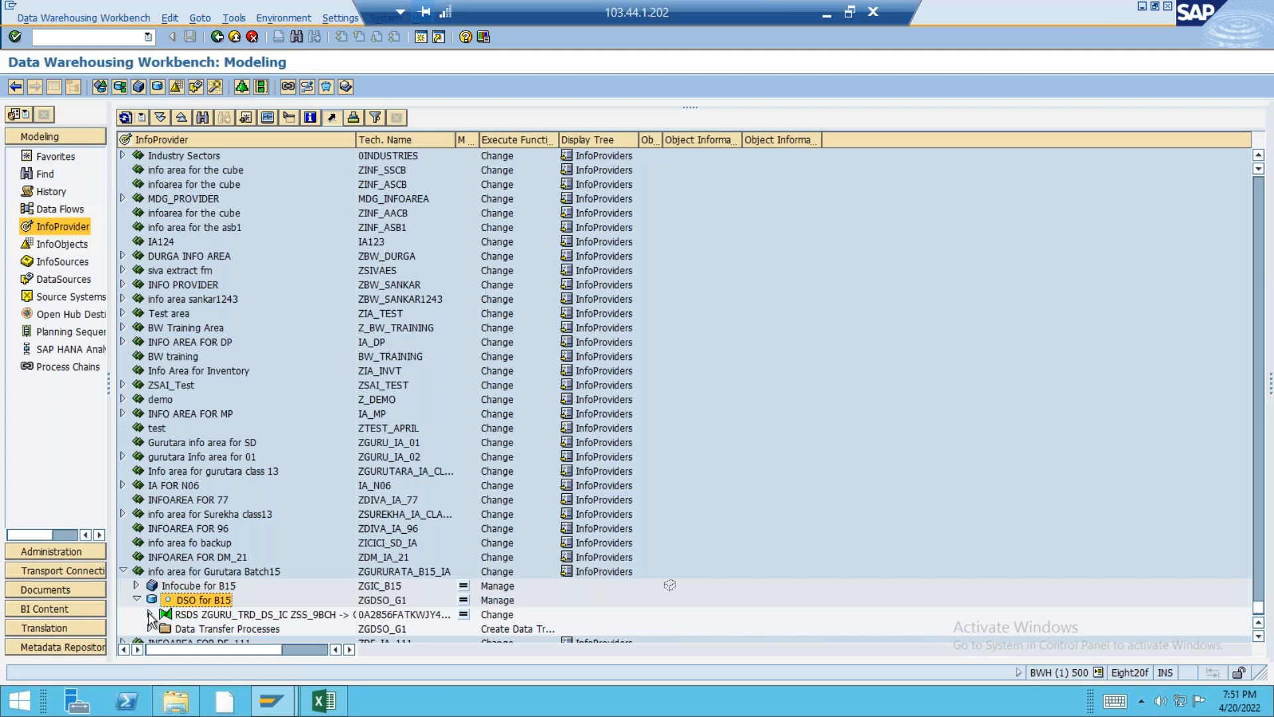
click(149, 614)
click(162, 627)
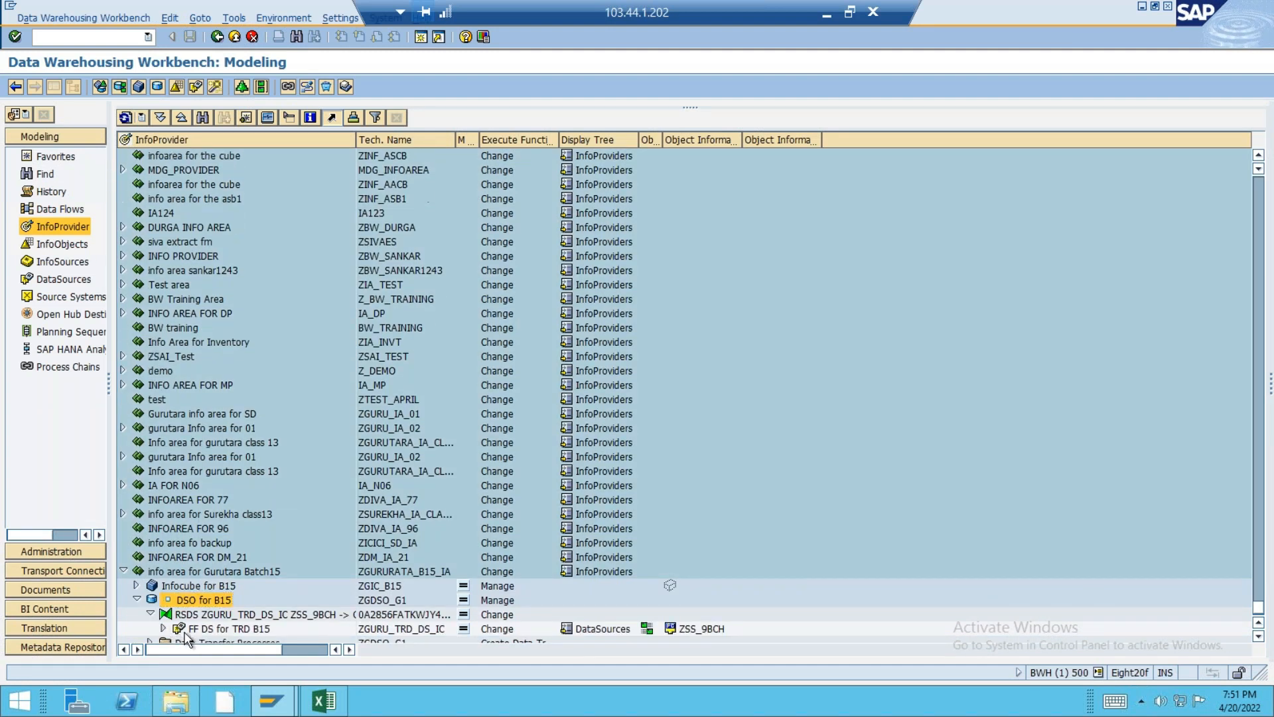
double_click(219, 613)
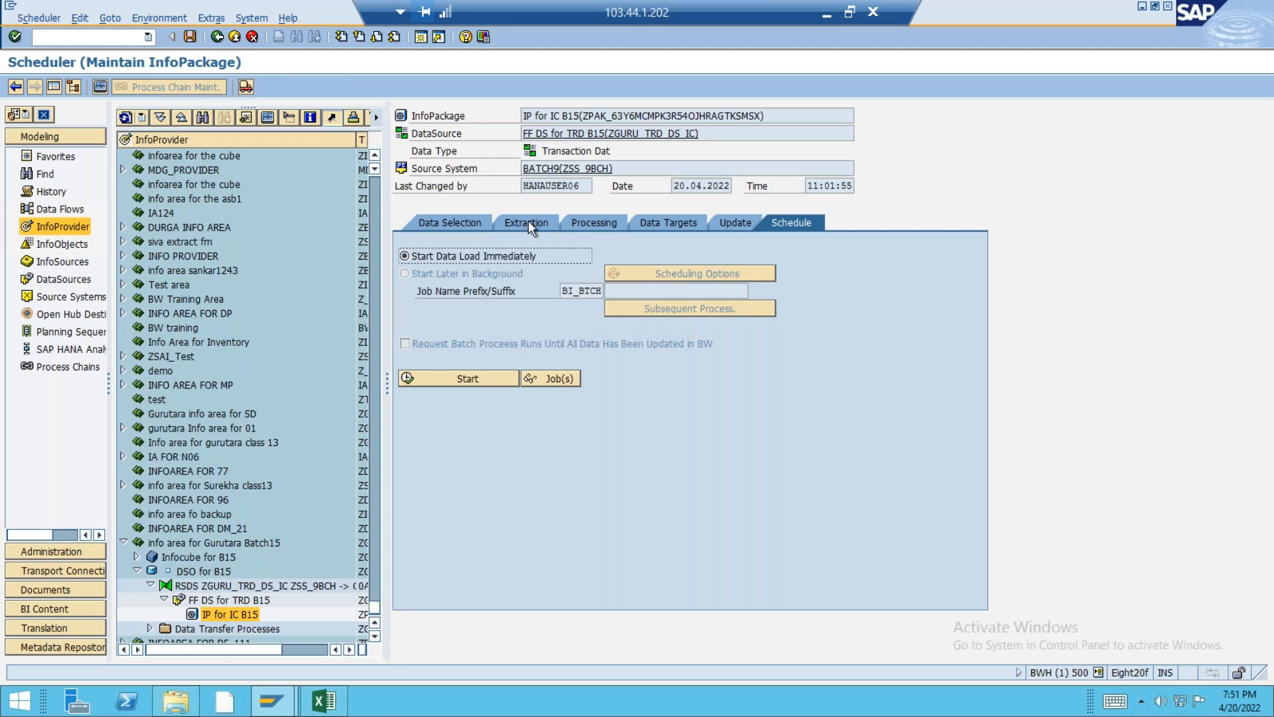
- Set the InfoPackage's extraction file to DSO_Chnage records.csv from the BATCH 15 folder
click(528, 226)
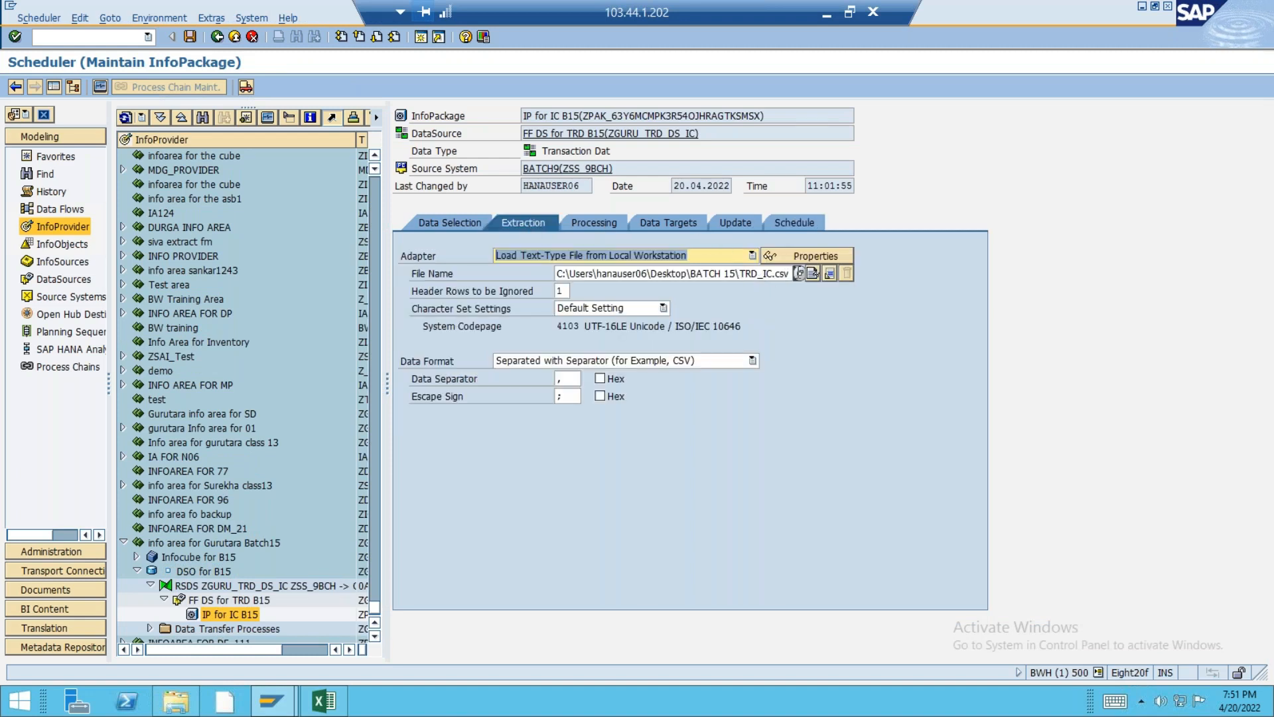
click(798, 274)
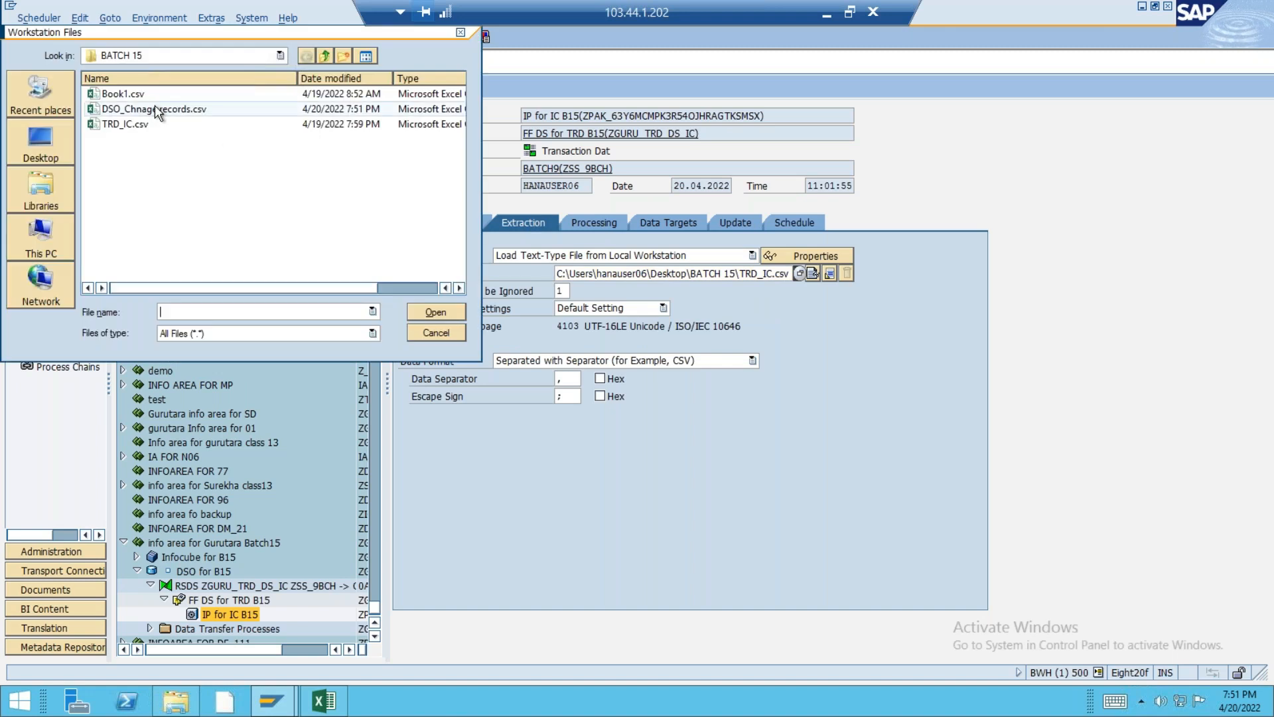
double_click(156, 109)
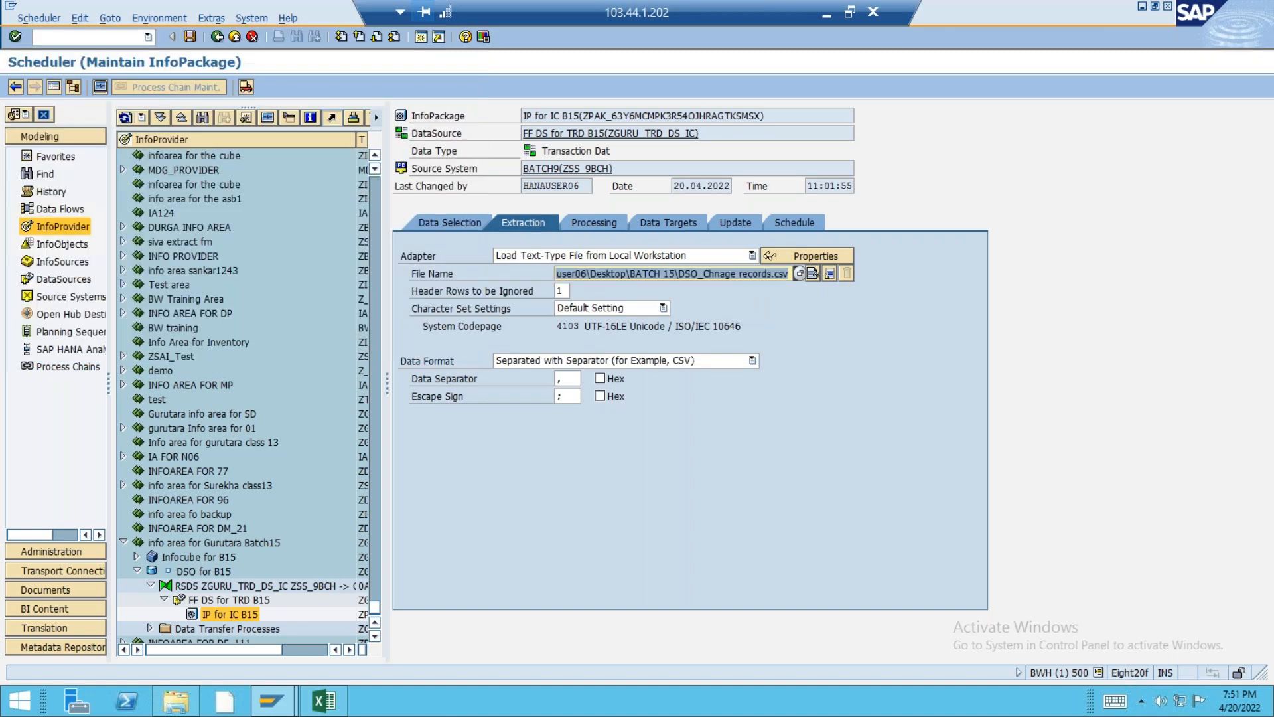
- Start the InfoPackage data load immediately and allow access to the CSV file
click(800, 221)
click(455, 376)
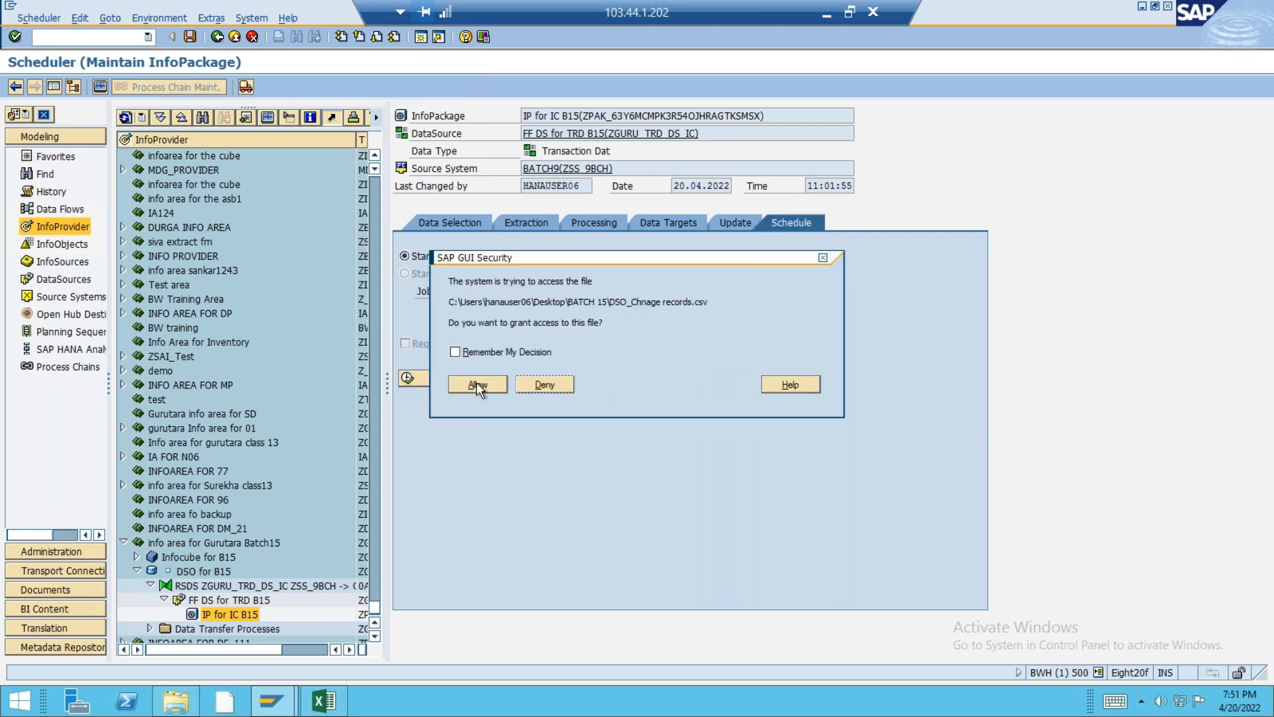
click(477, 383)
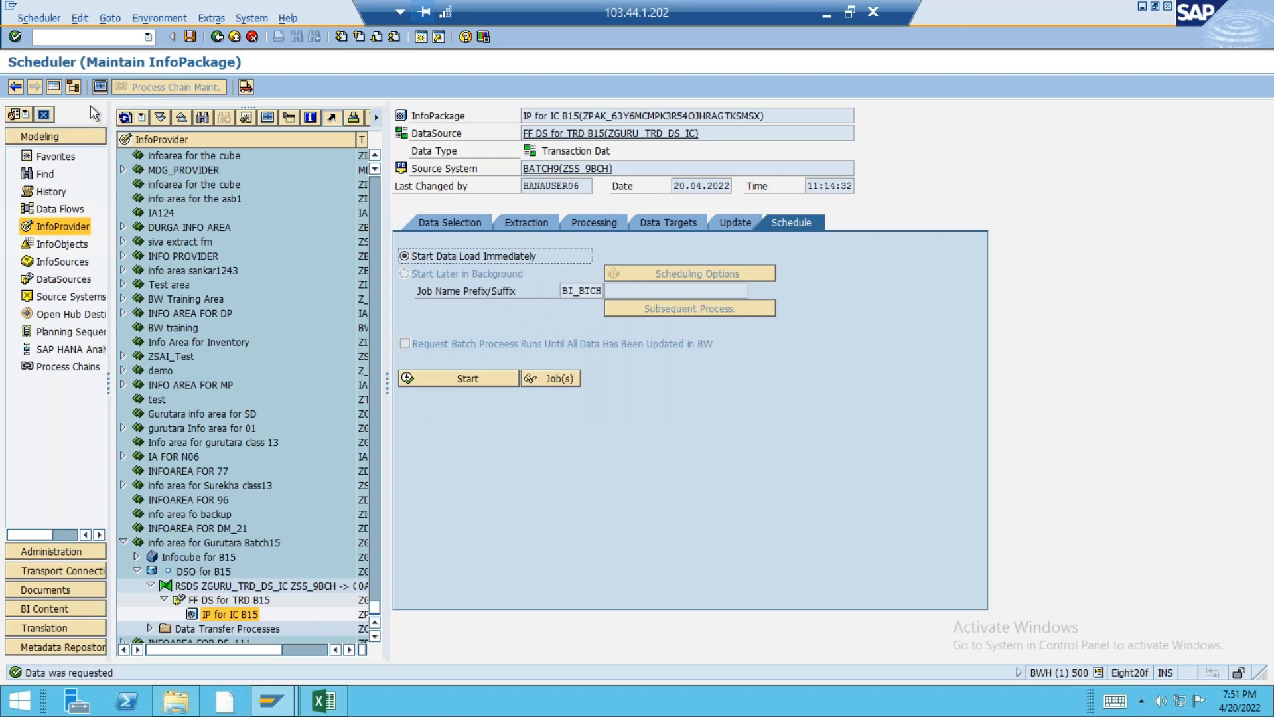
- Open the InfoPackage monitor and check the status and details of the 11:14:30 PSA request dated 20.04.2022
click(101, 85)
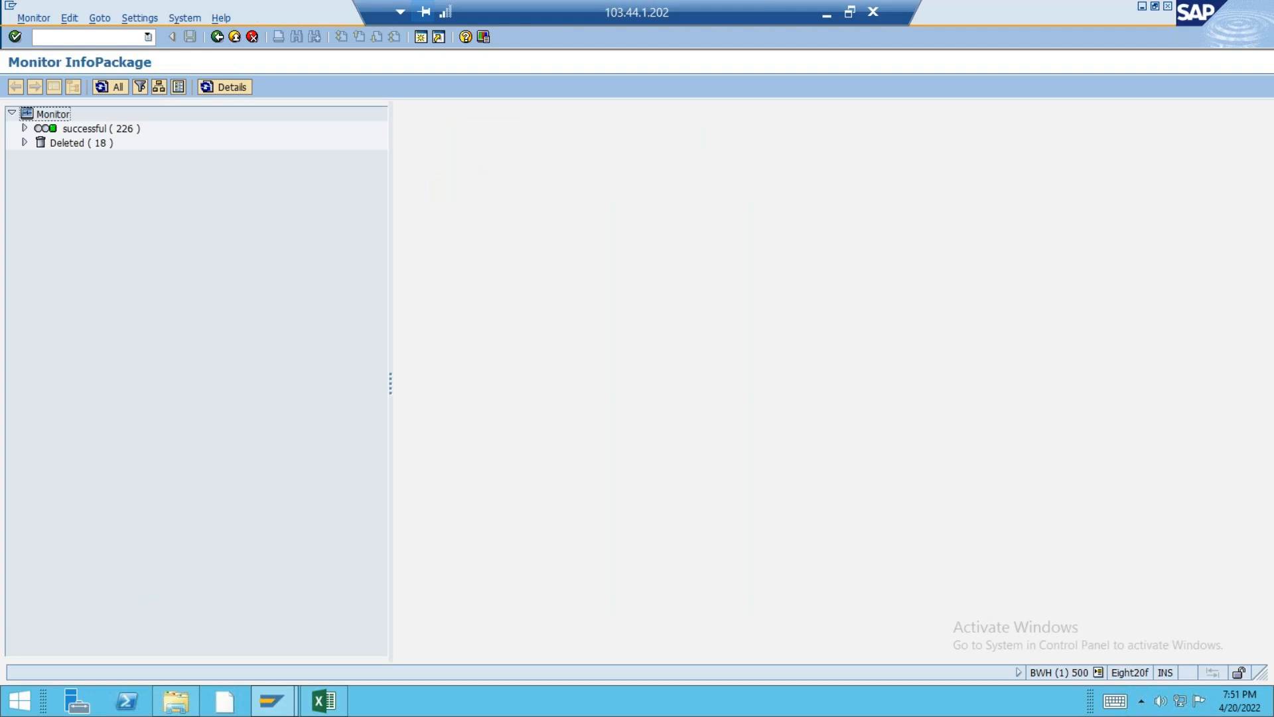
click(24, 126)
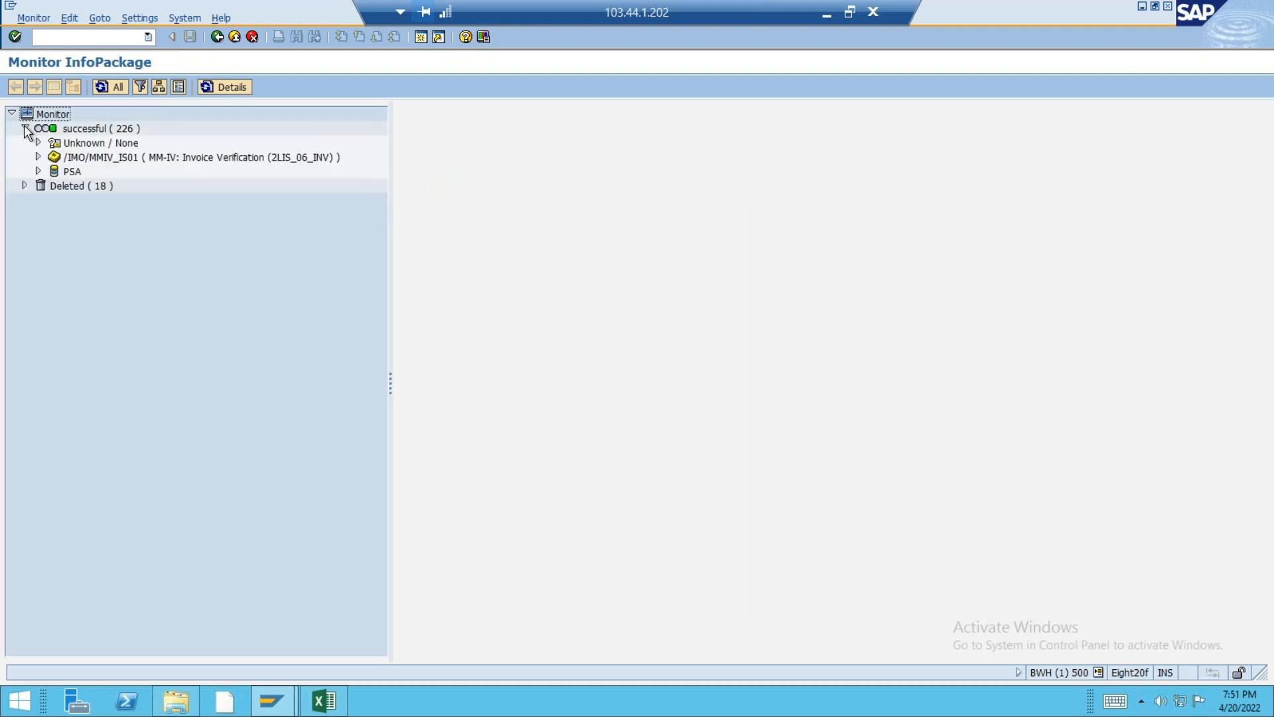
click(37, 171)
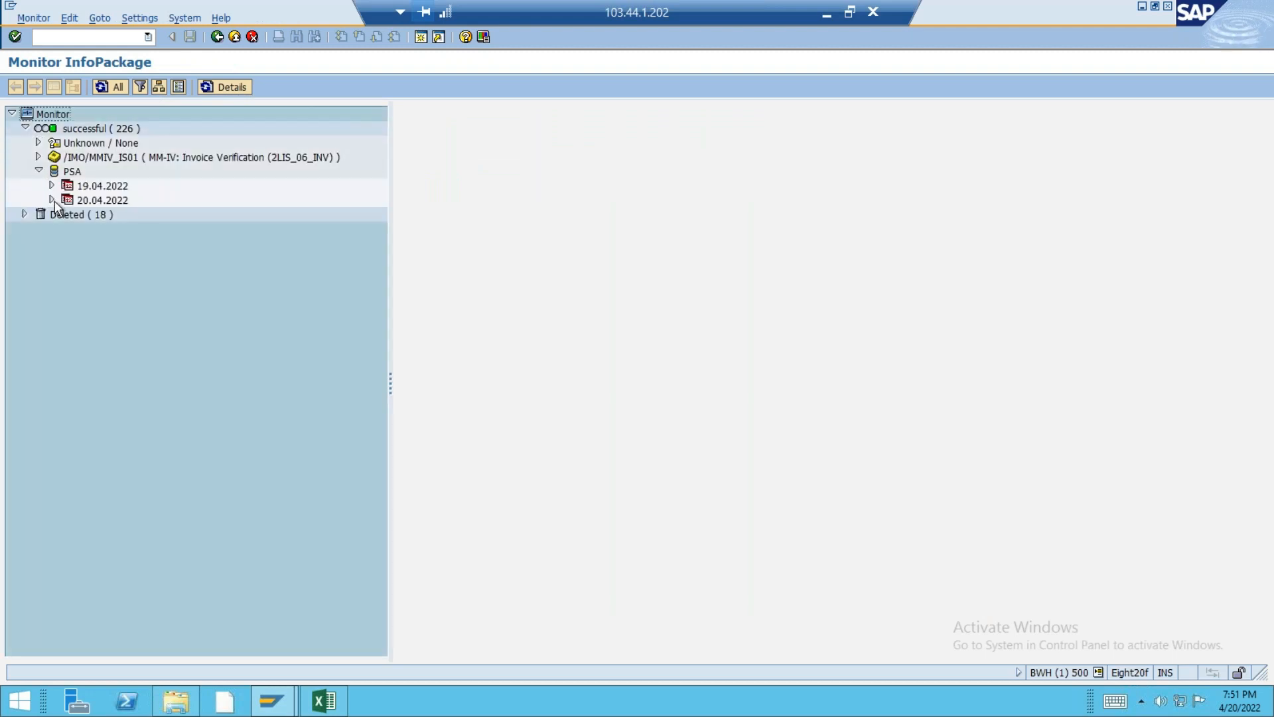
click(51, 199)
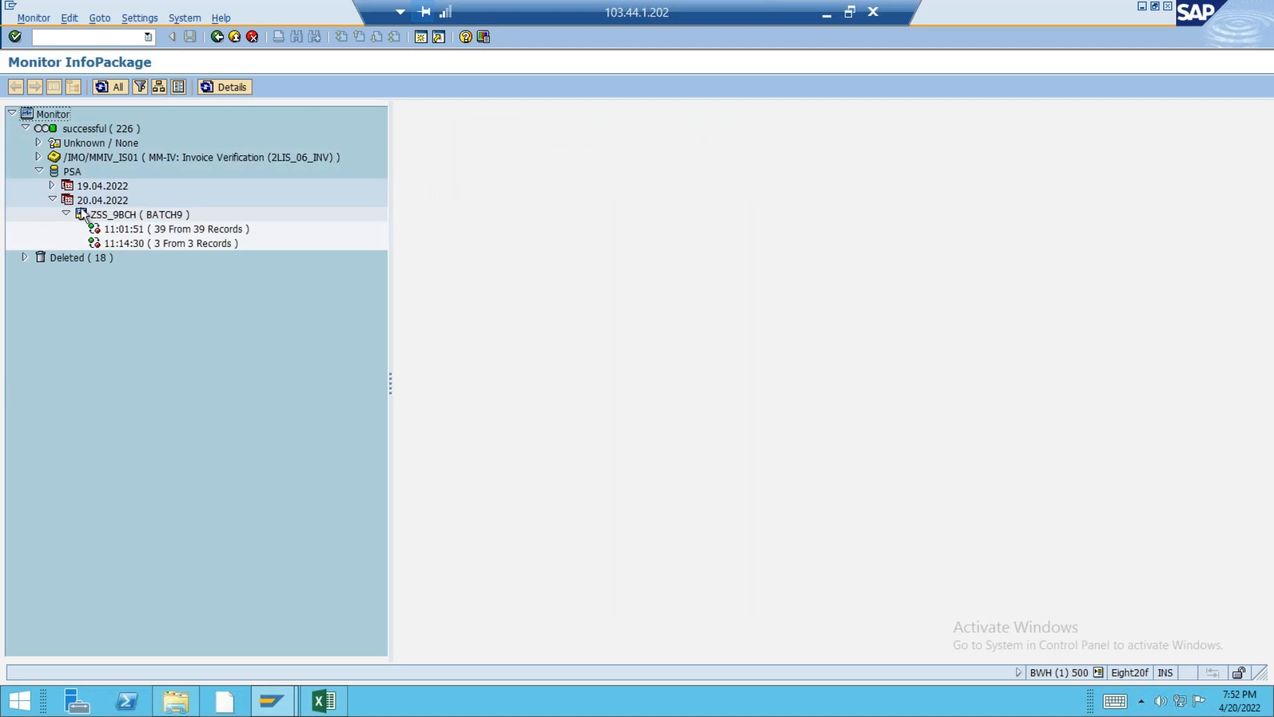
click(186, 243)
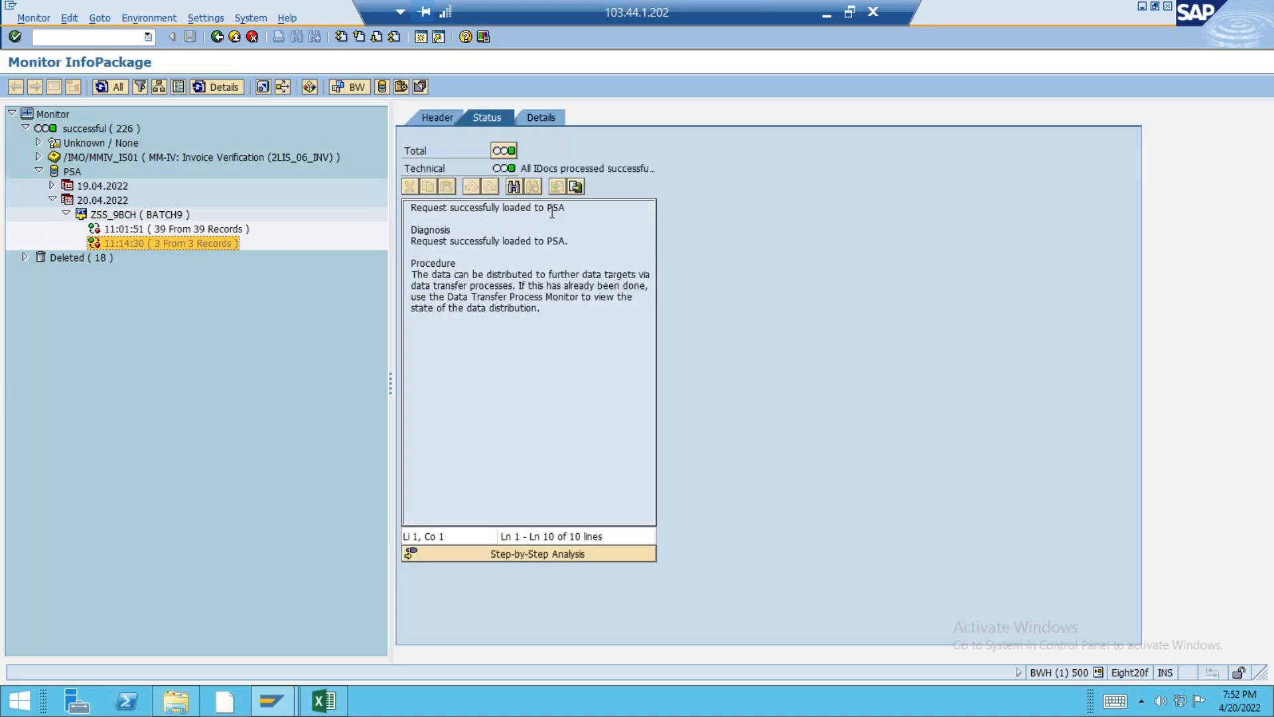
click(542, 117)
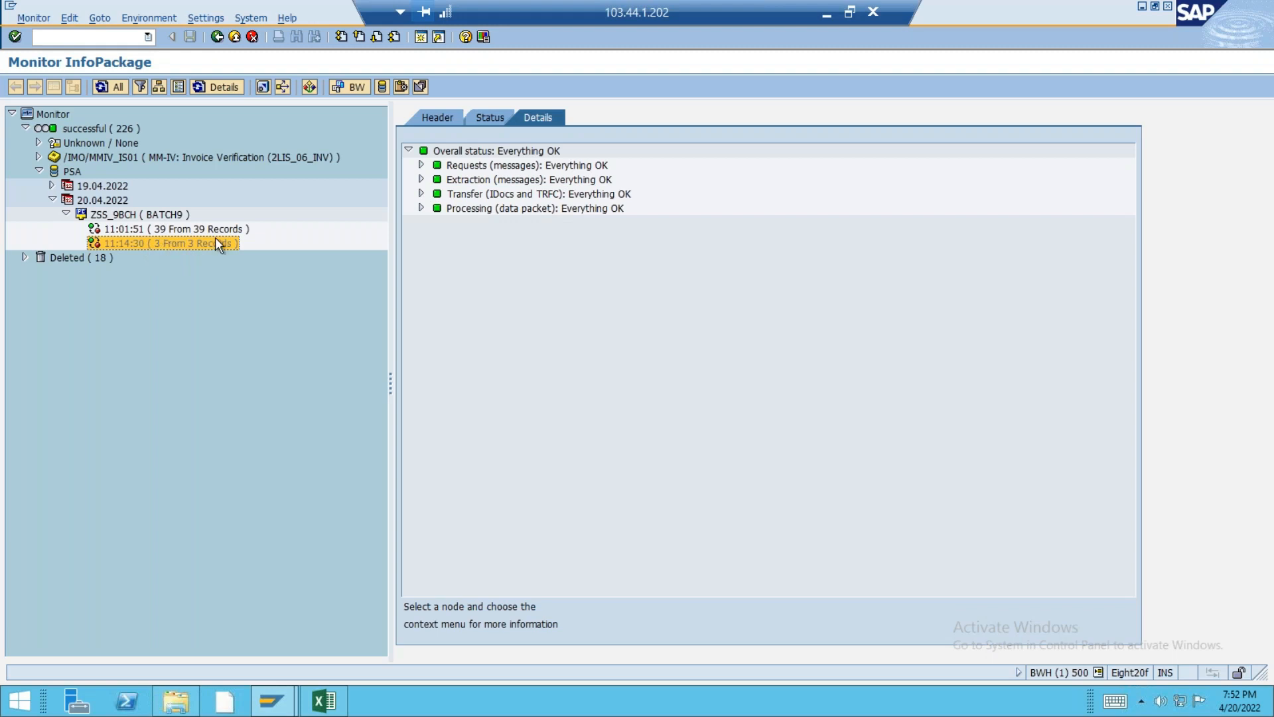
- Display the request's PSA data records and examine the customer, product and vendor IDs of the loaded rows
click(383, 87)
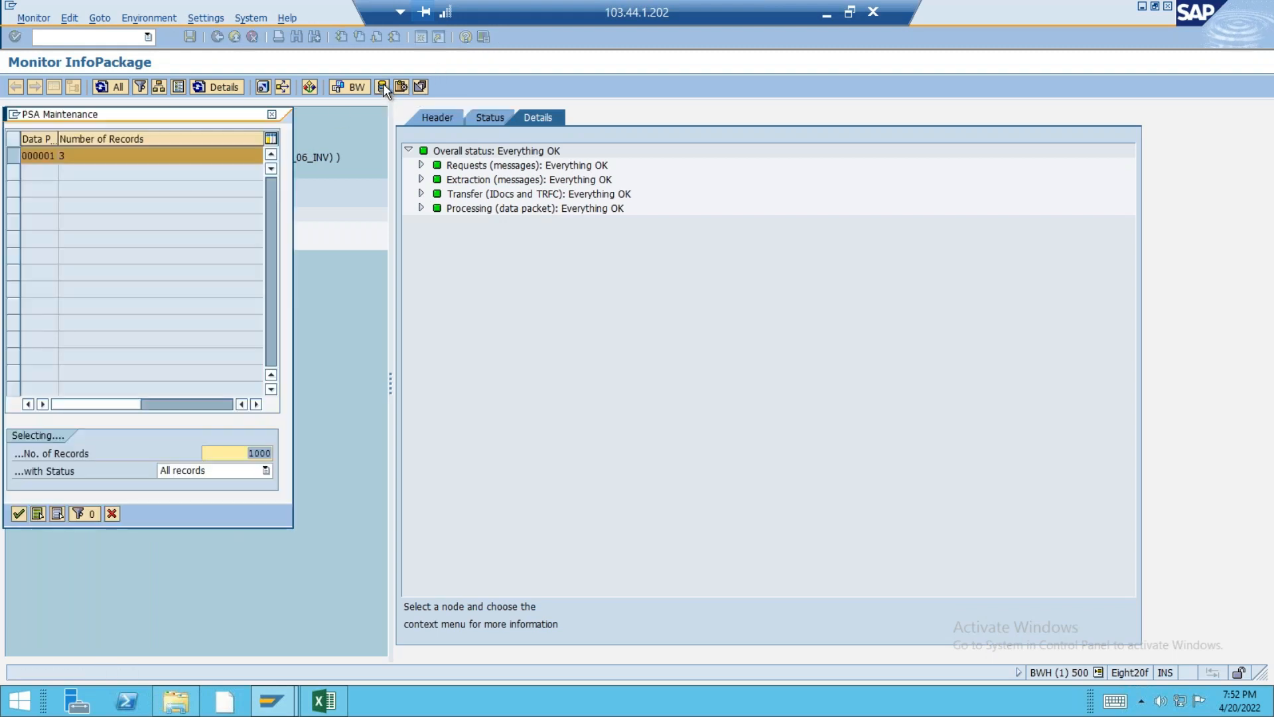
click(19, 514)
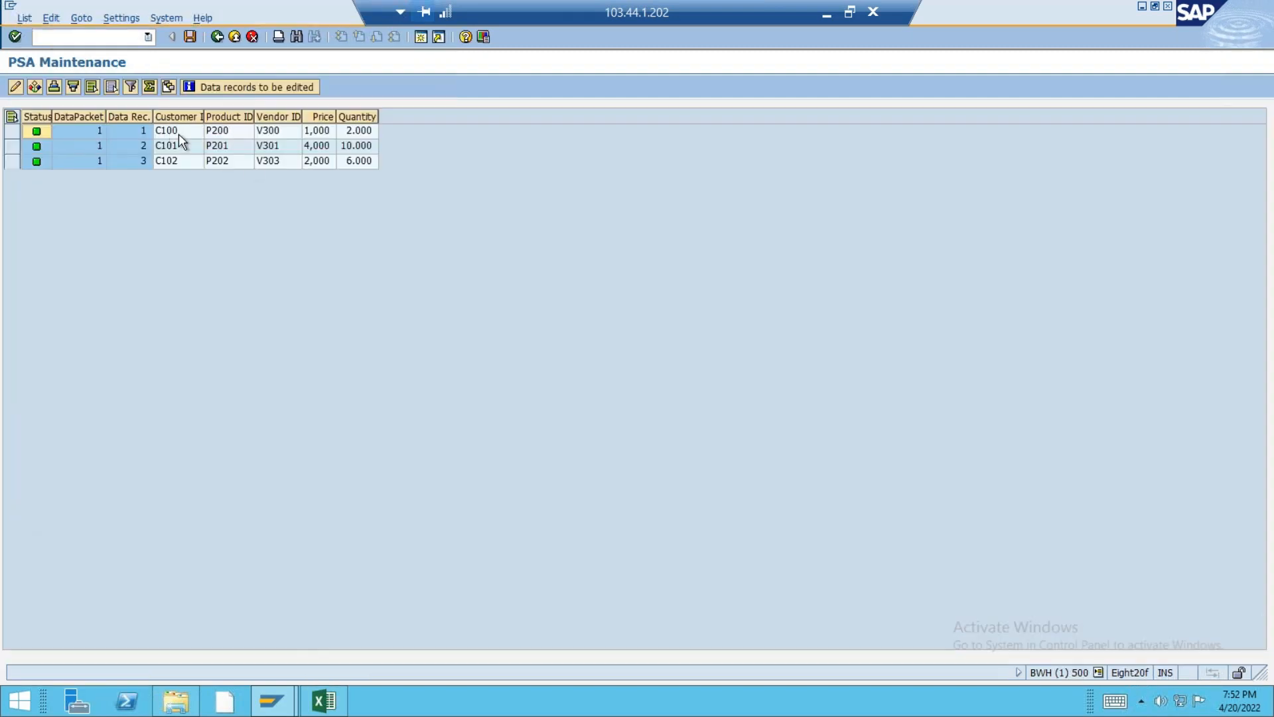
click(177, 132)
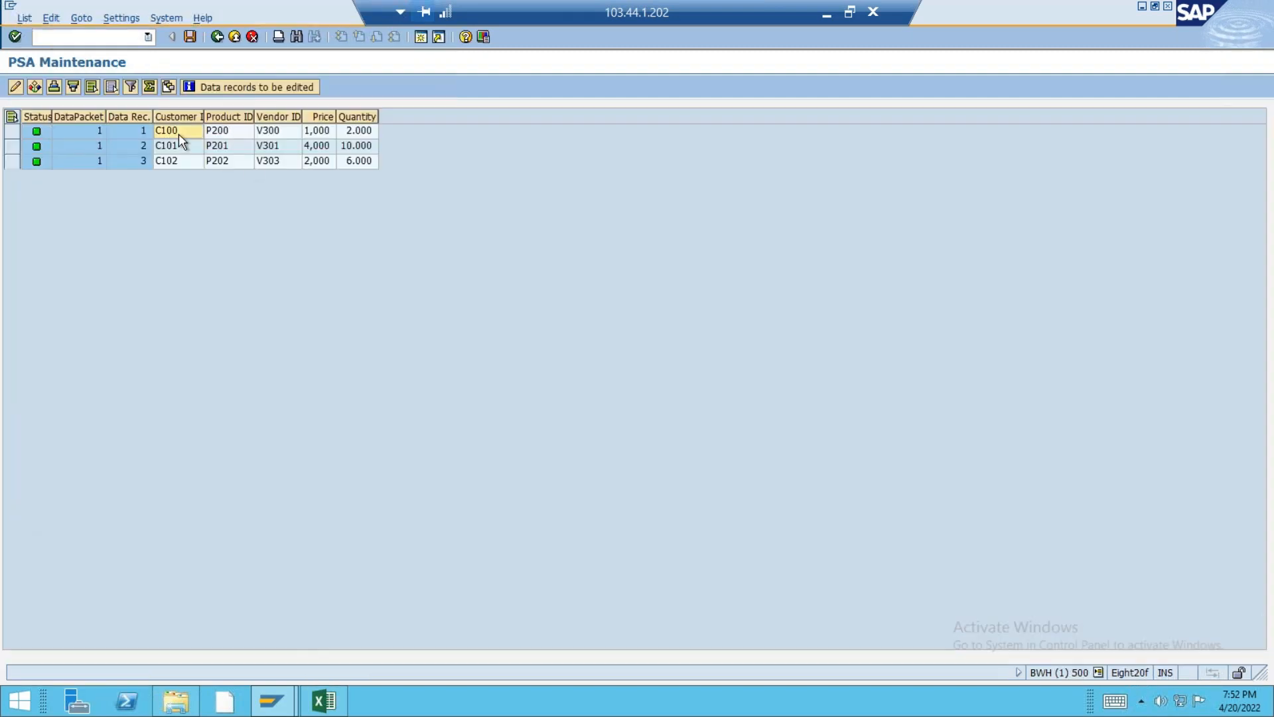
click(239, 130)
click(285, 131)
click(175, 147)
click(234, 146)
click(289, 152)
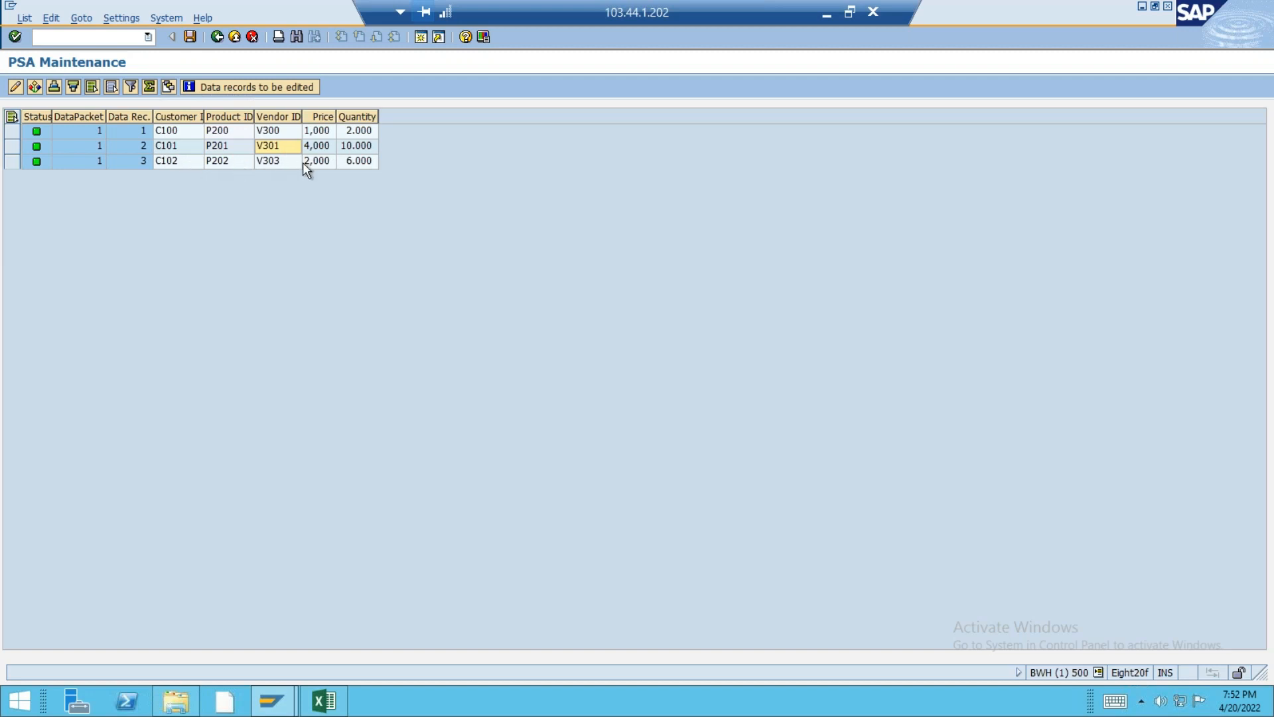
click(278, 166)
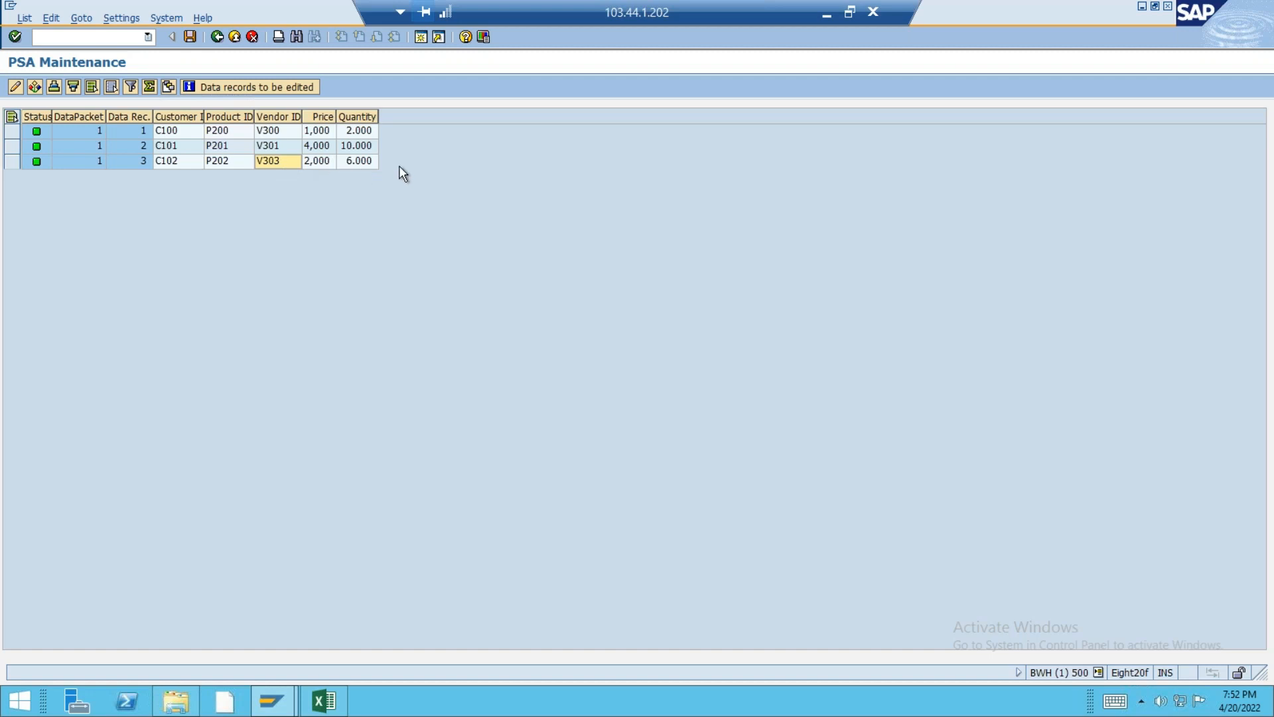
- Run the data transfer process from ZGURU_TRD_DS_IC to ZGDSO_G1 and inspect the data package in its request monitor
click(217, 37)
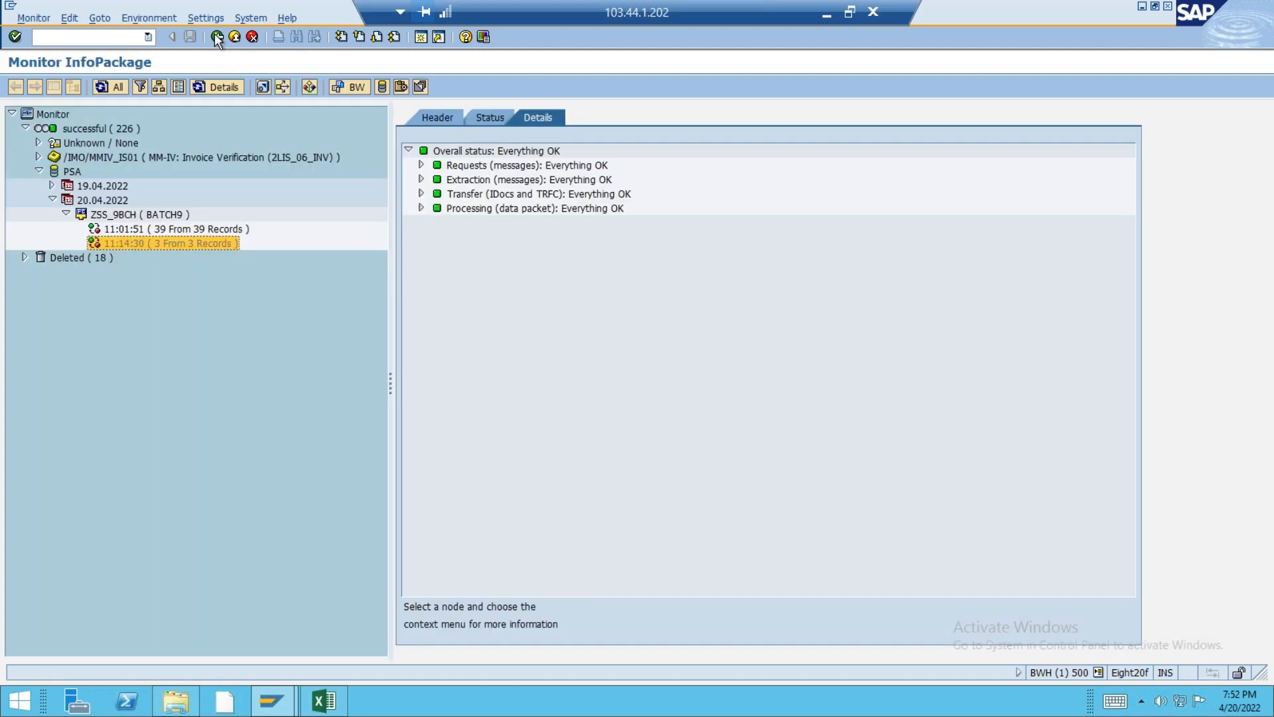
click(217, 38)
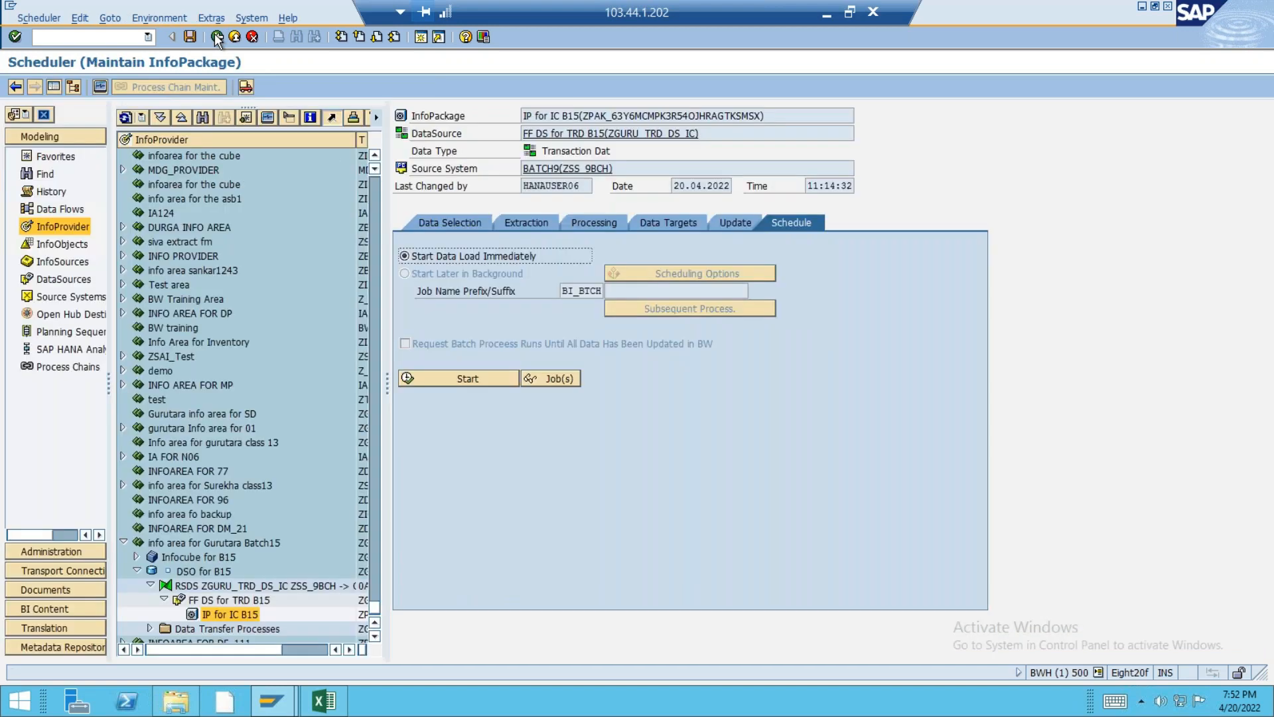
click(150, 586)
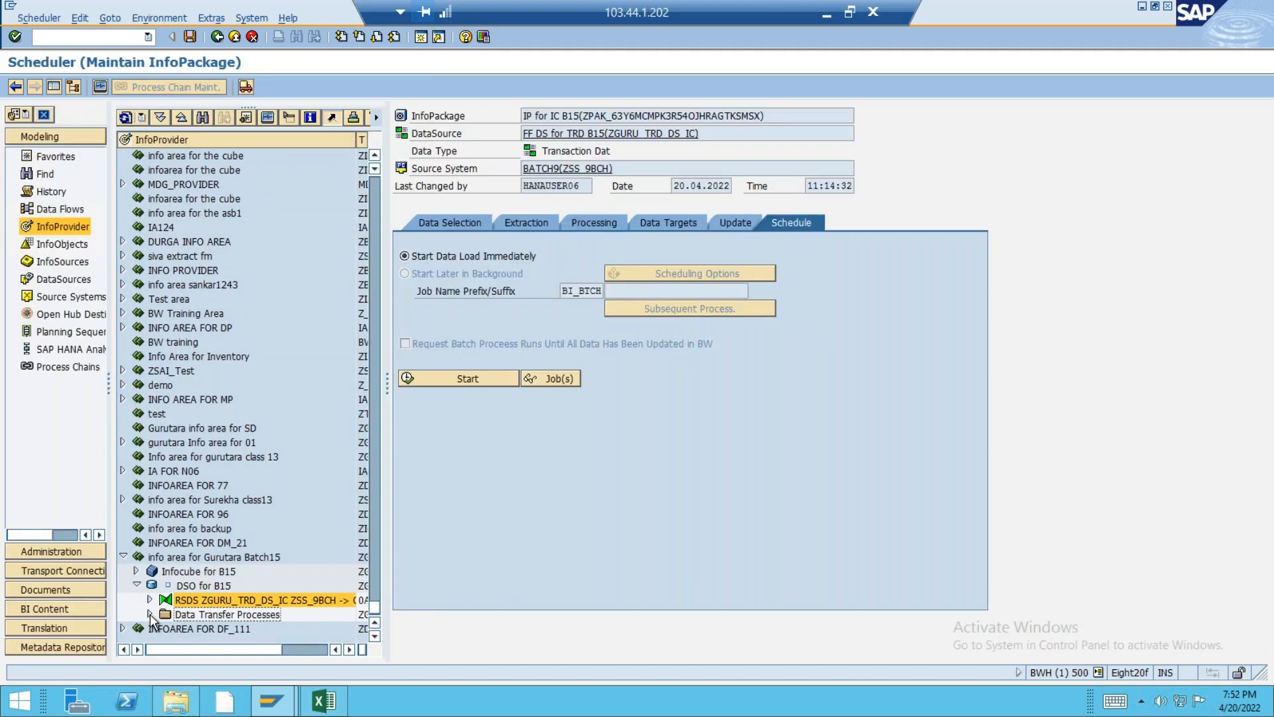
click(150, 615)
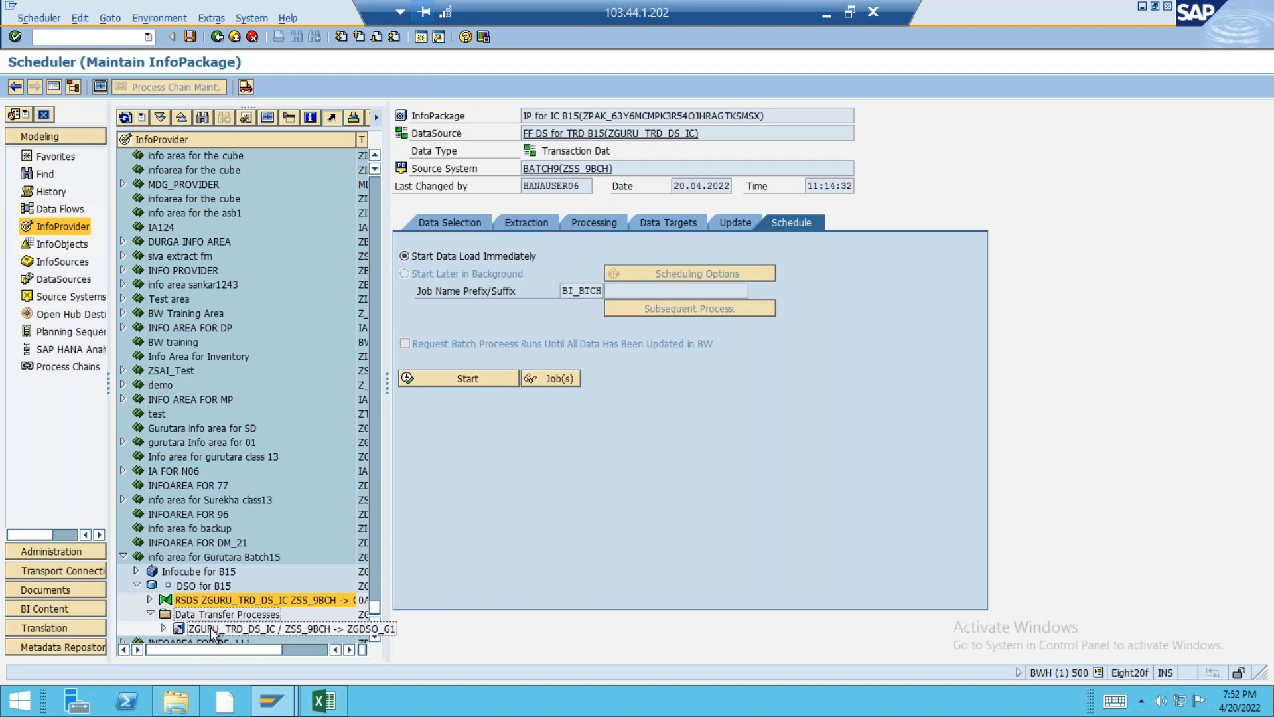
click(209, 627)
double_click(210, 627)
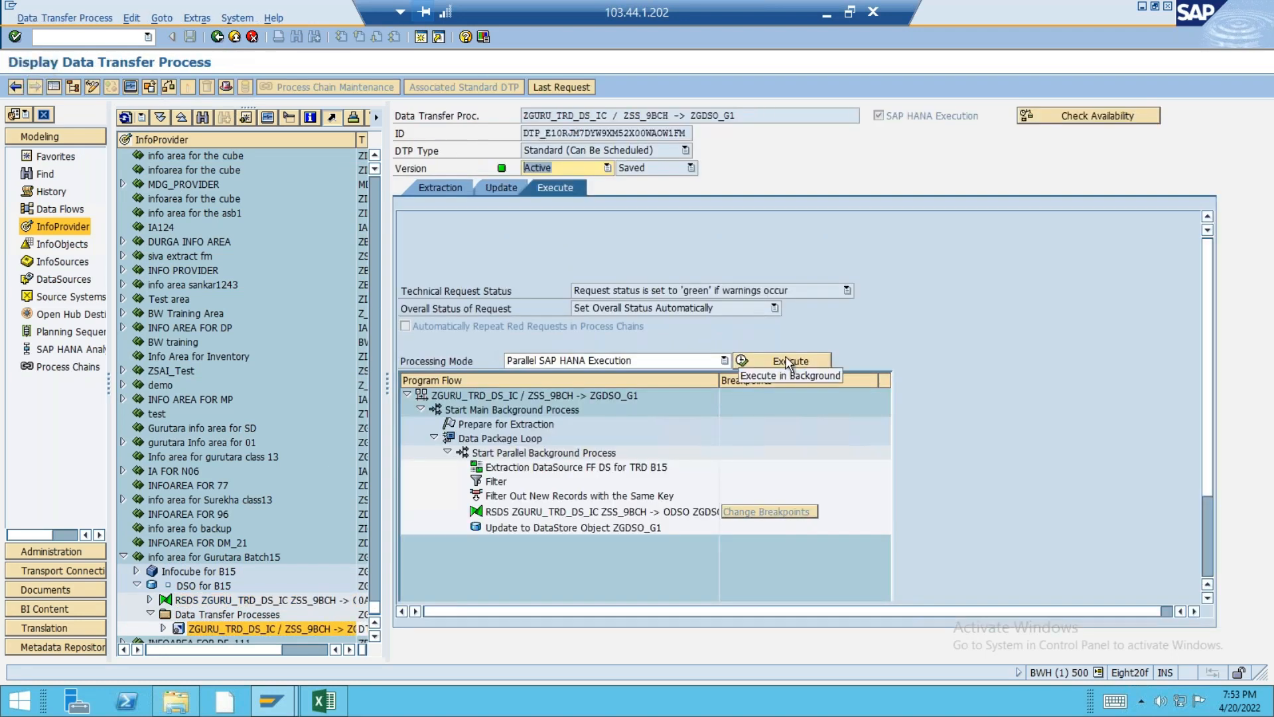
click(787, 360)
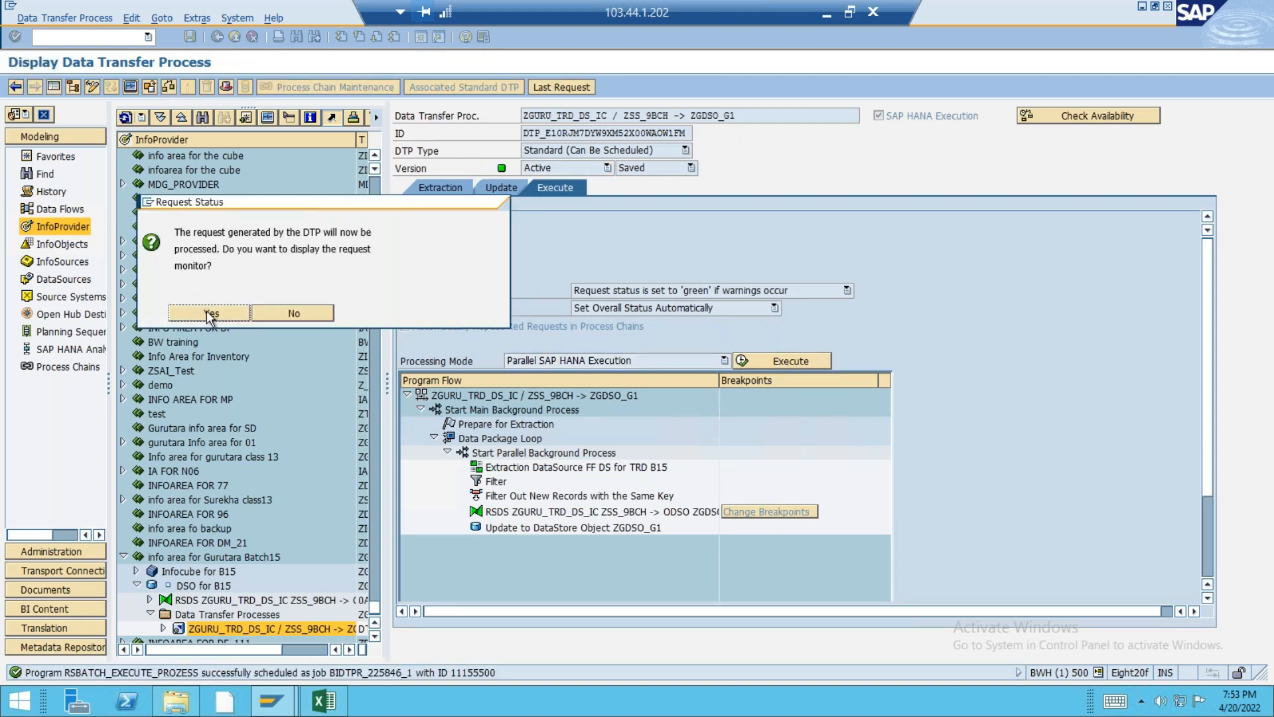
click(211, 314)
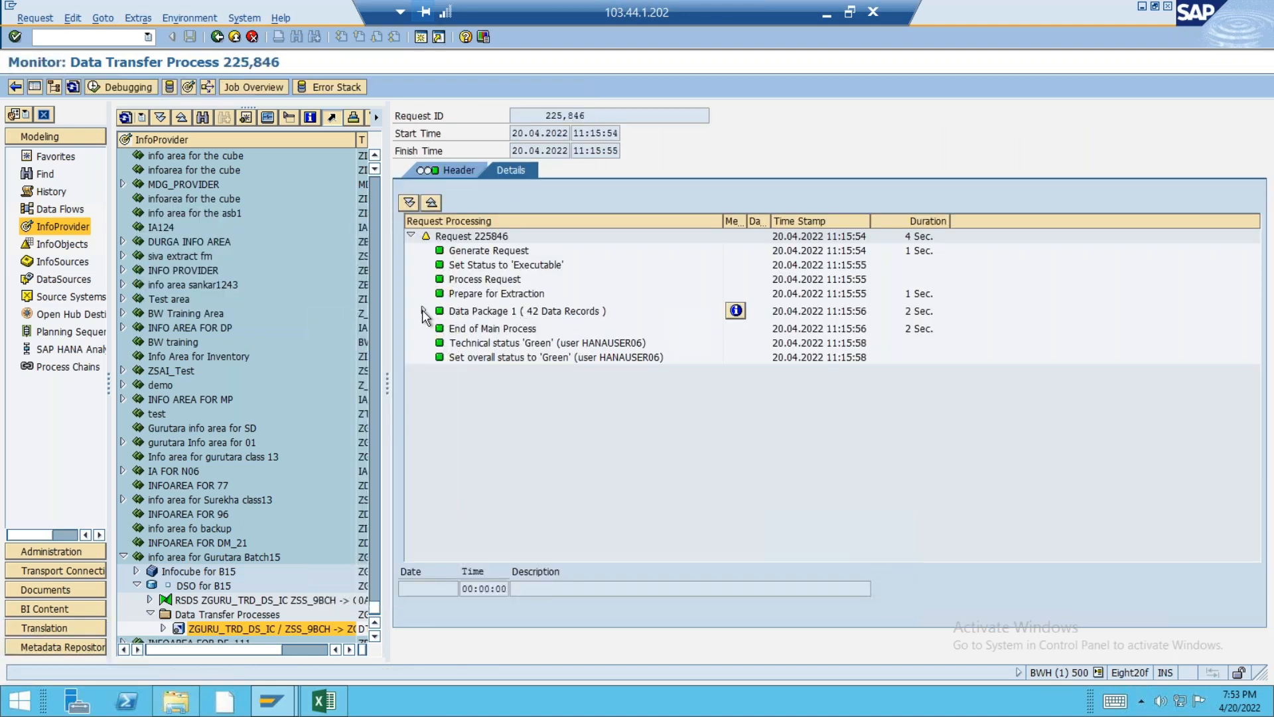
click(424, 310)
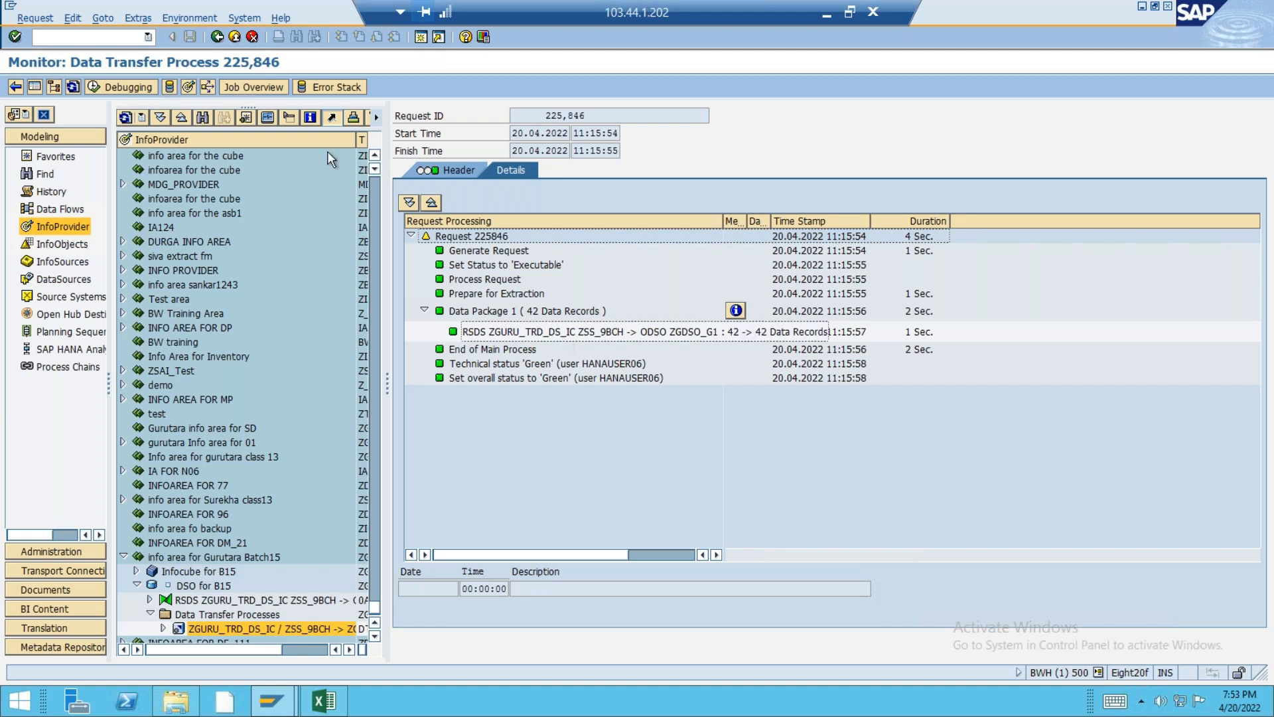
click(217, 37)
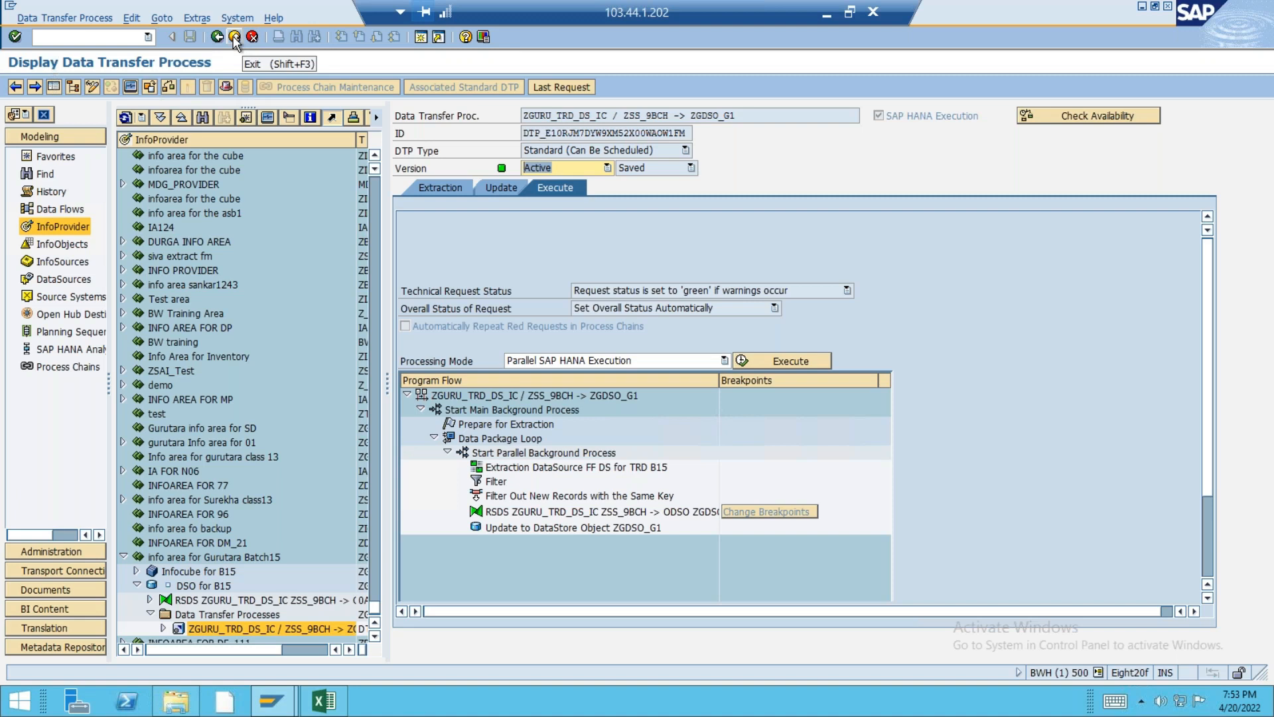
- Delete load request 225846 from the DSO for B15 and refresh the request list
click(185, 586)
right_click(184, 587)
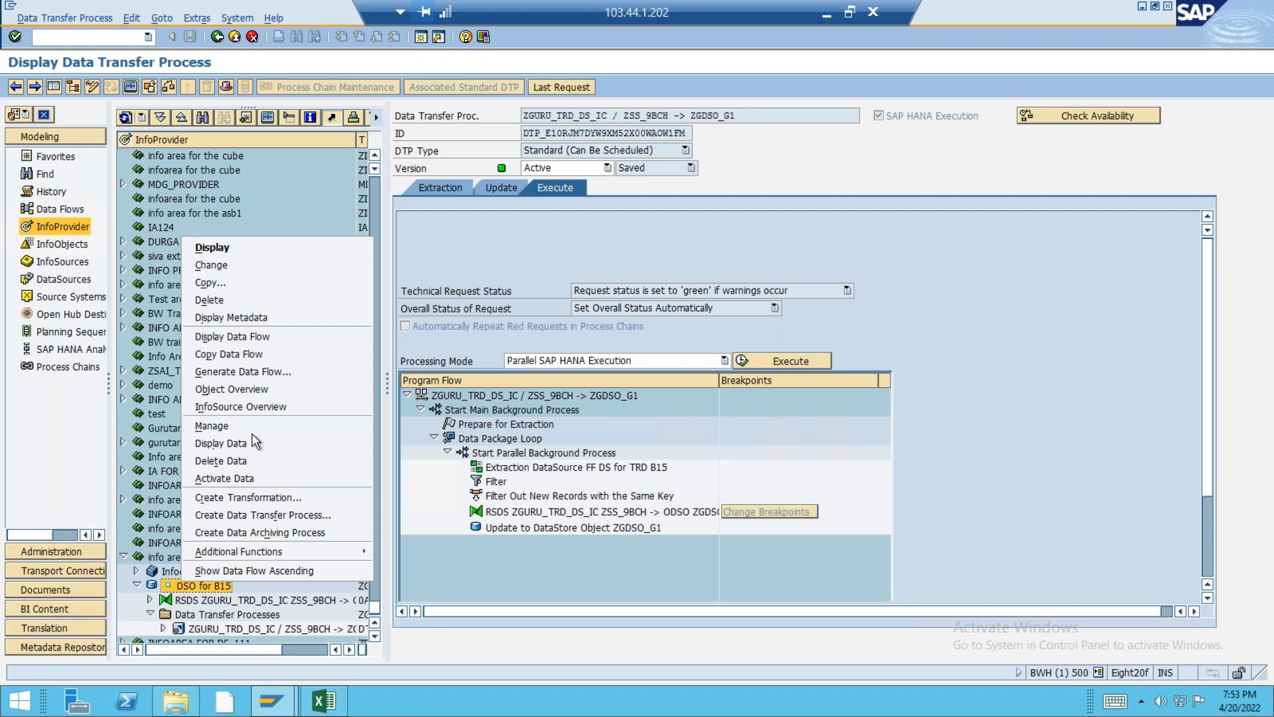
click(248, 425)
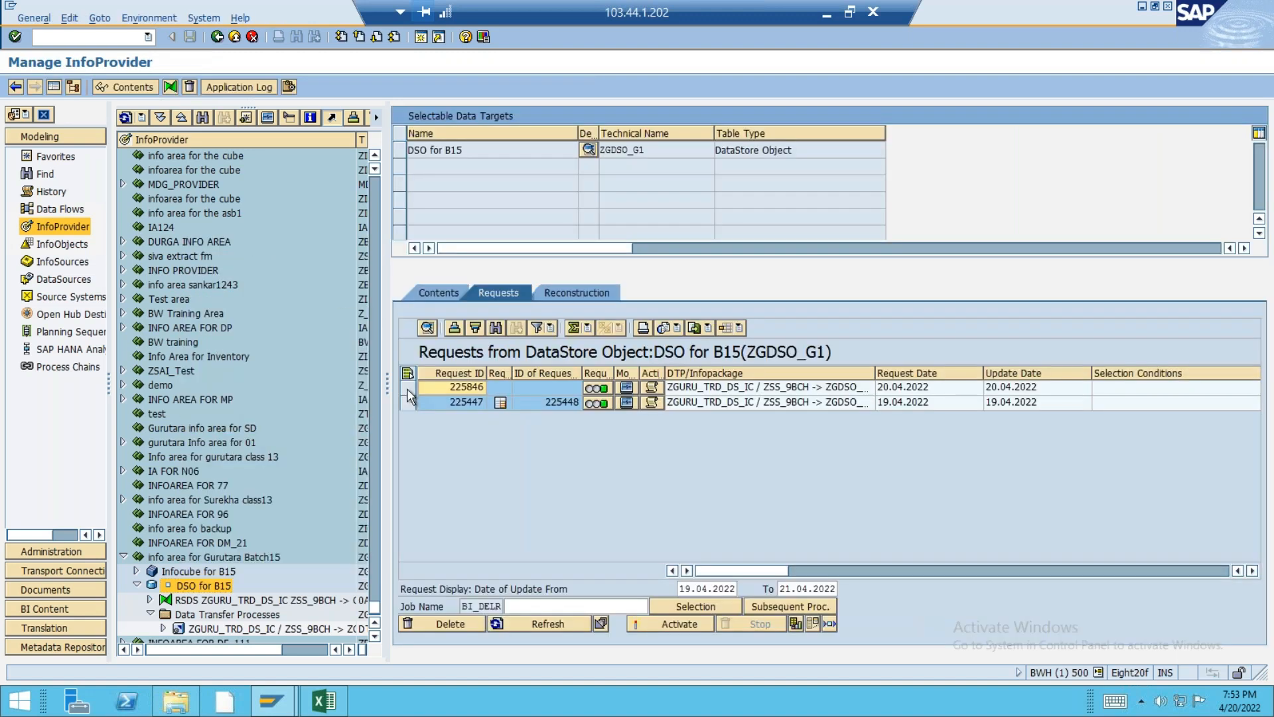
click(407, 389)
click(438, 624)
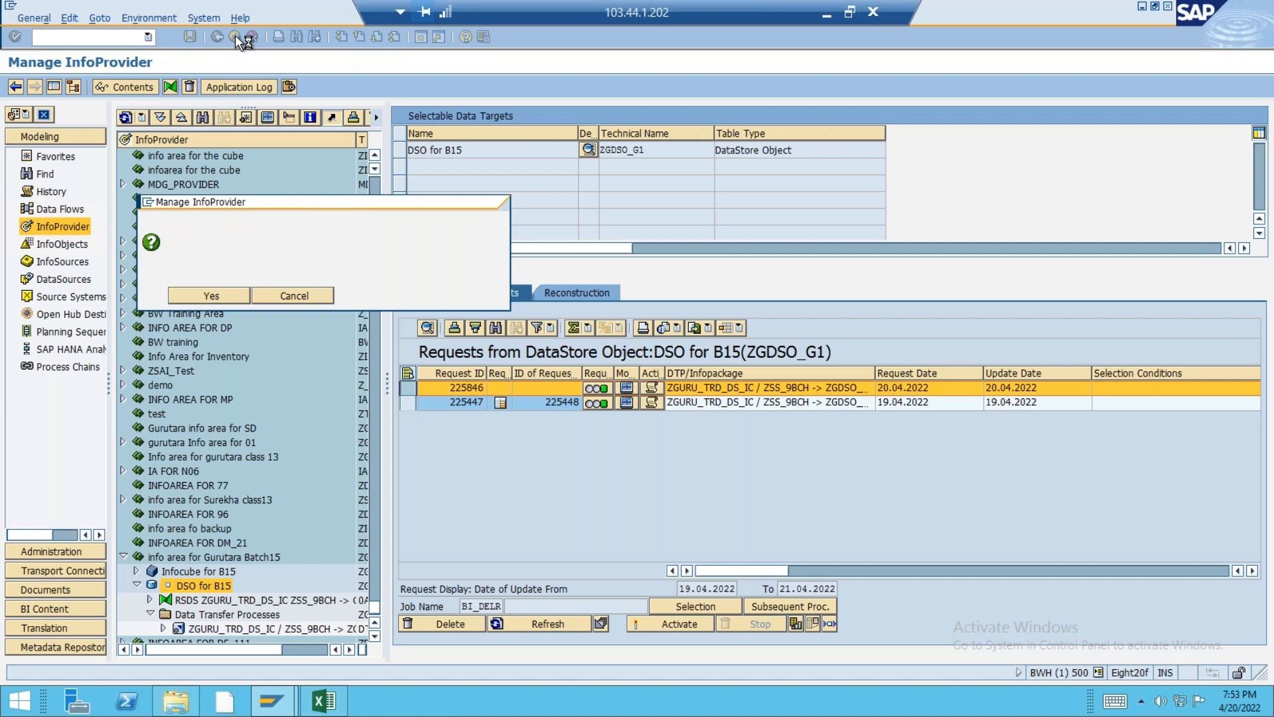
key(Return)
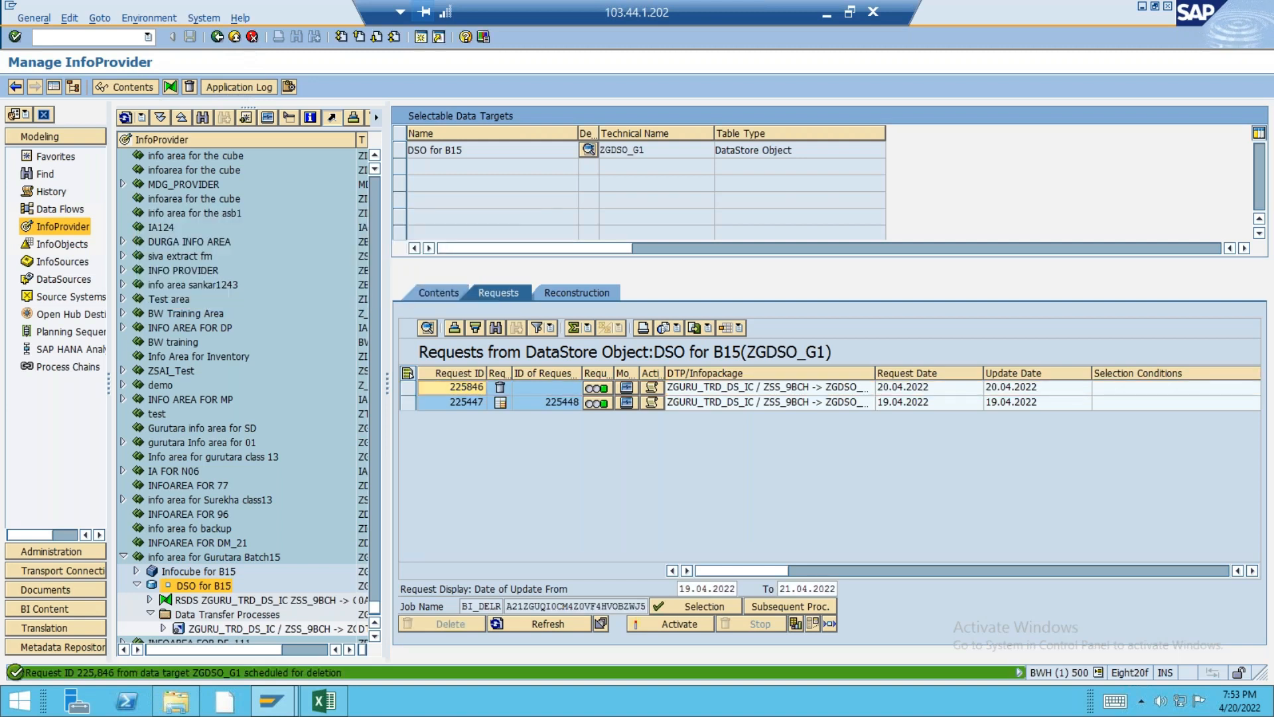
click(529, 627)
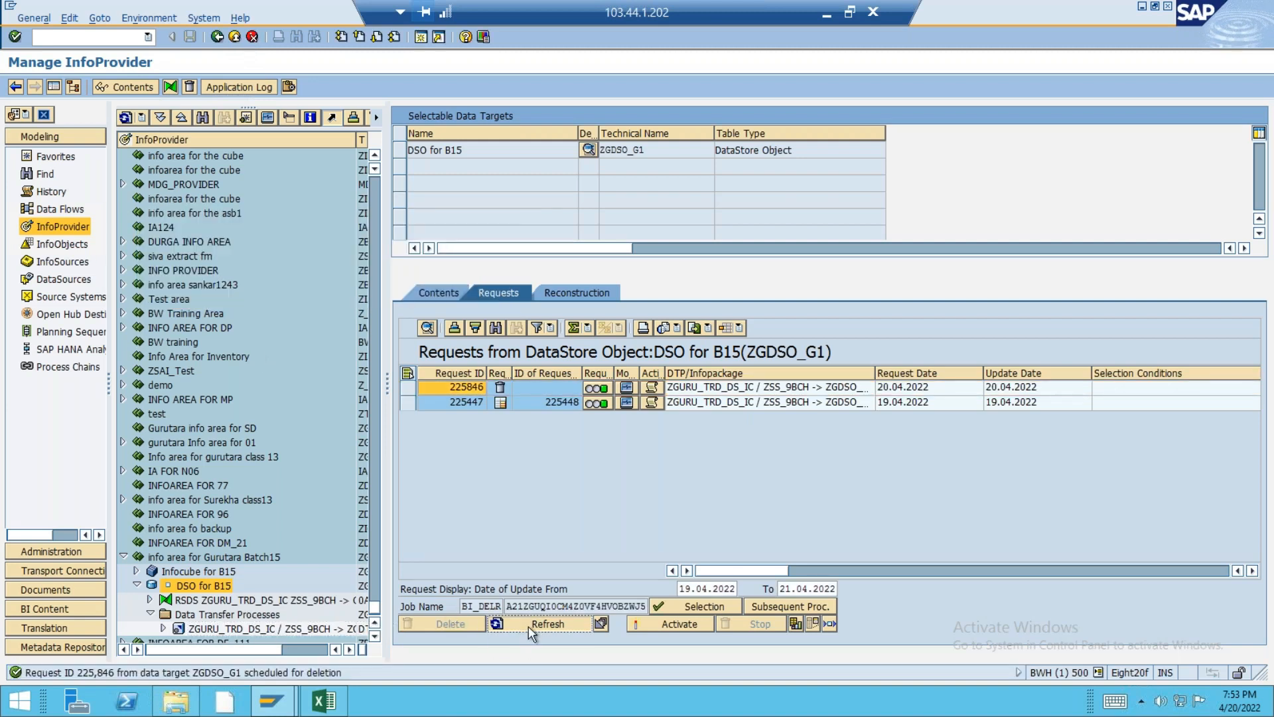
- Delete the PSA request loaded on 20.04.2022 at 11:01:51 from the DataSource FF DS for TRD B15
click(150, 597)
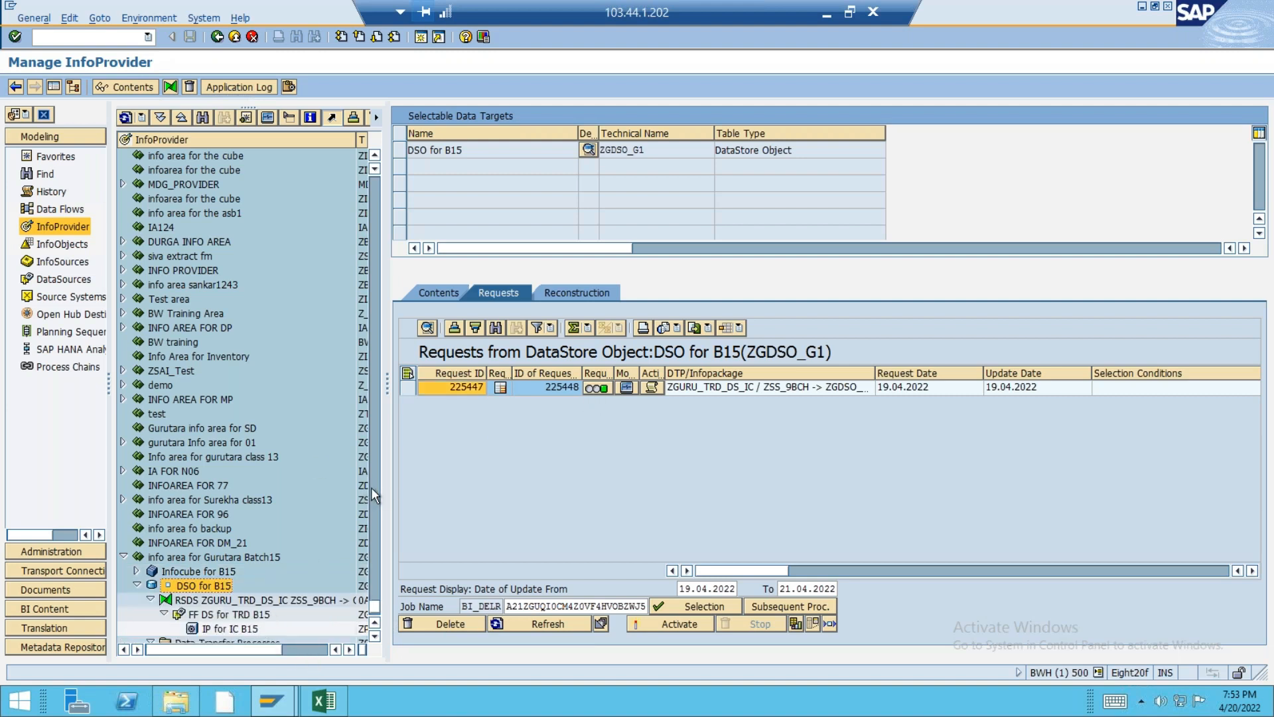
click(201, 615)
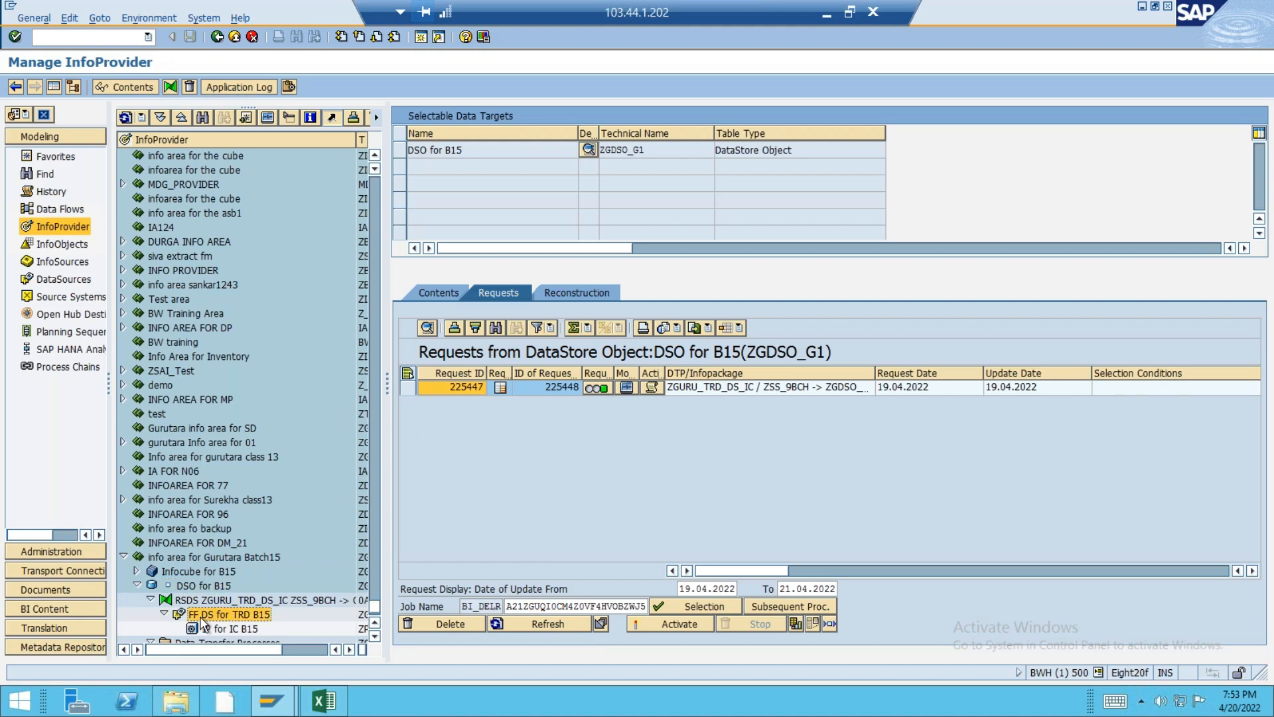
right_click(201, 620)
click(242, 527)
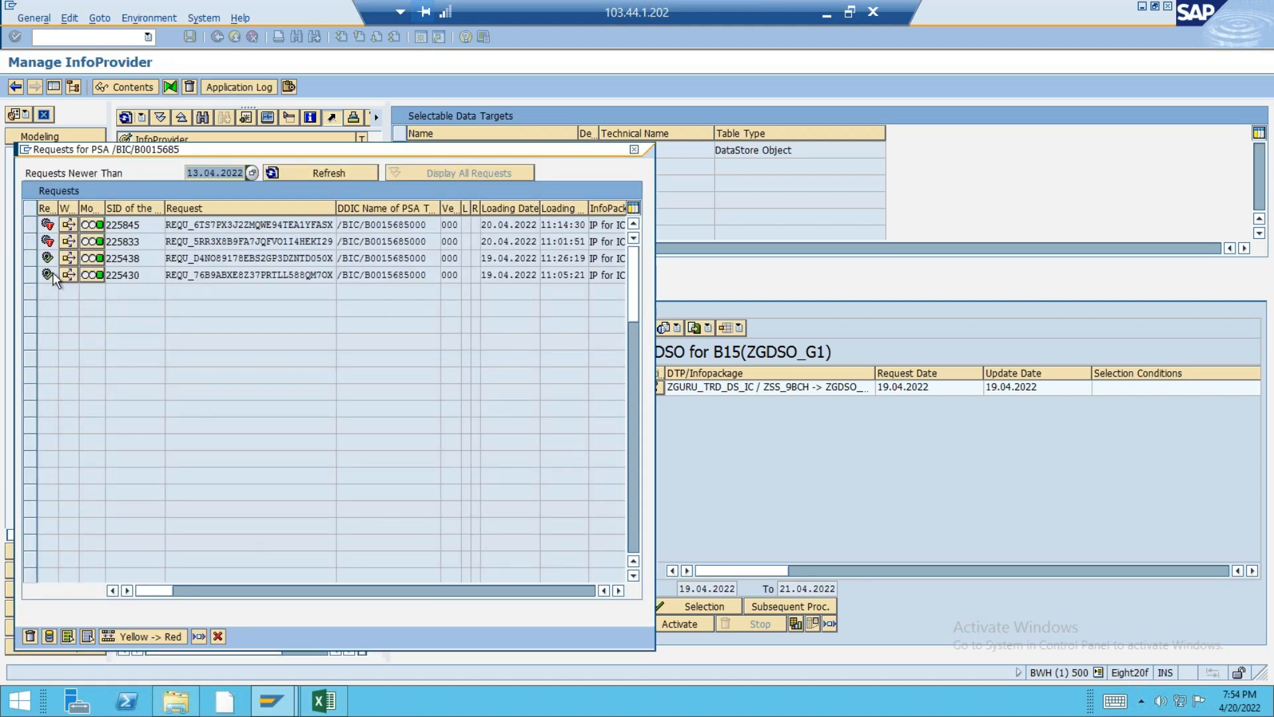
click(26, 240)
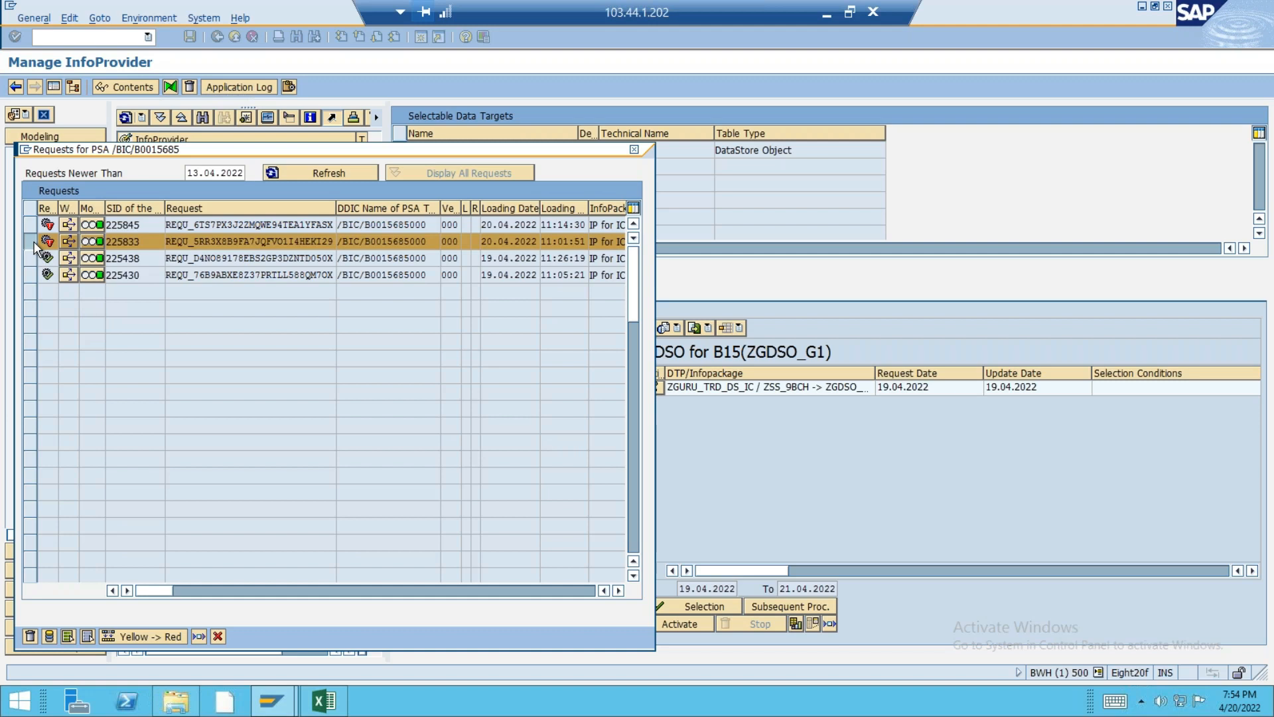
click(30, 635)
click(198, 294)
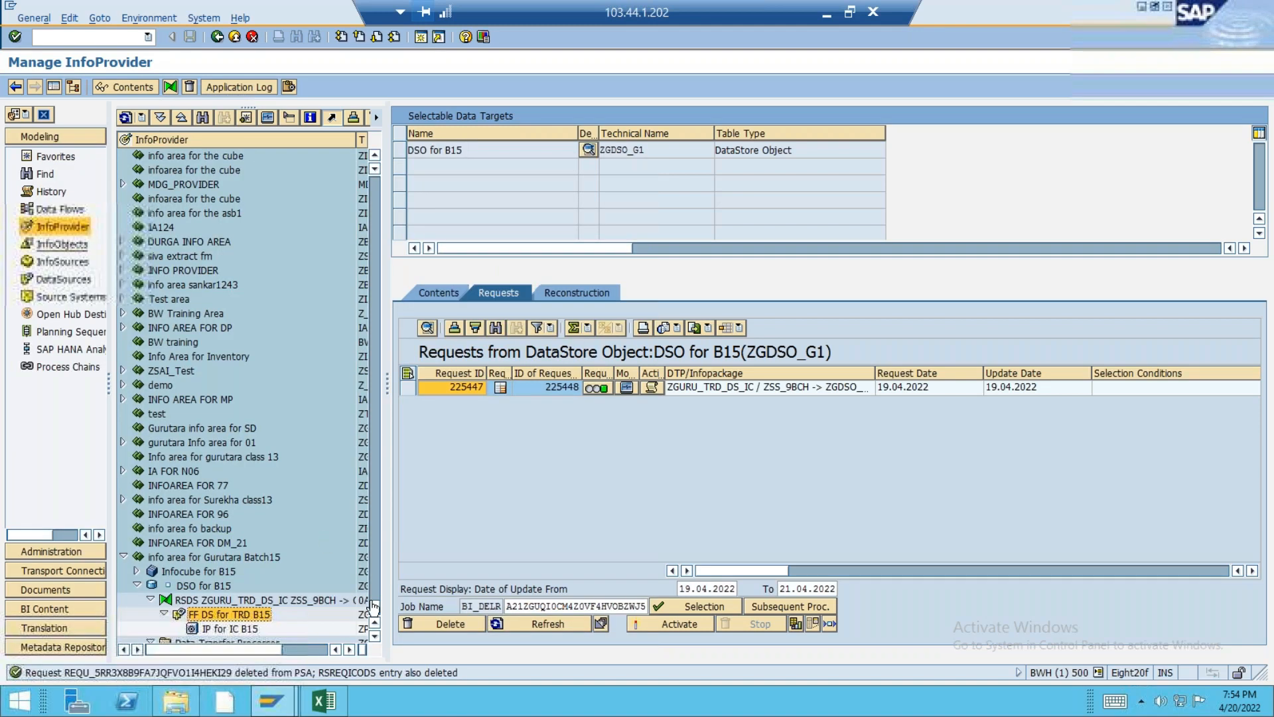
- Review the remaining PSA requests of the DataSource FF DS for TRD B15 and close the list
click(445, 623)
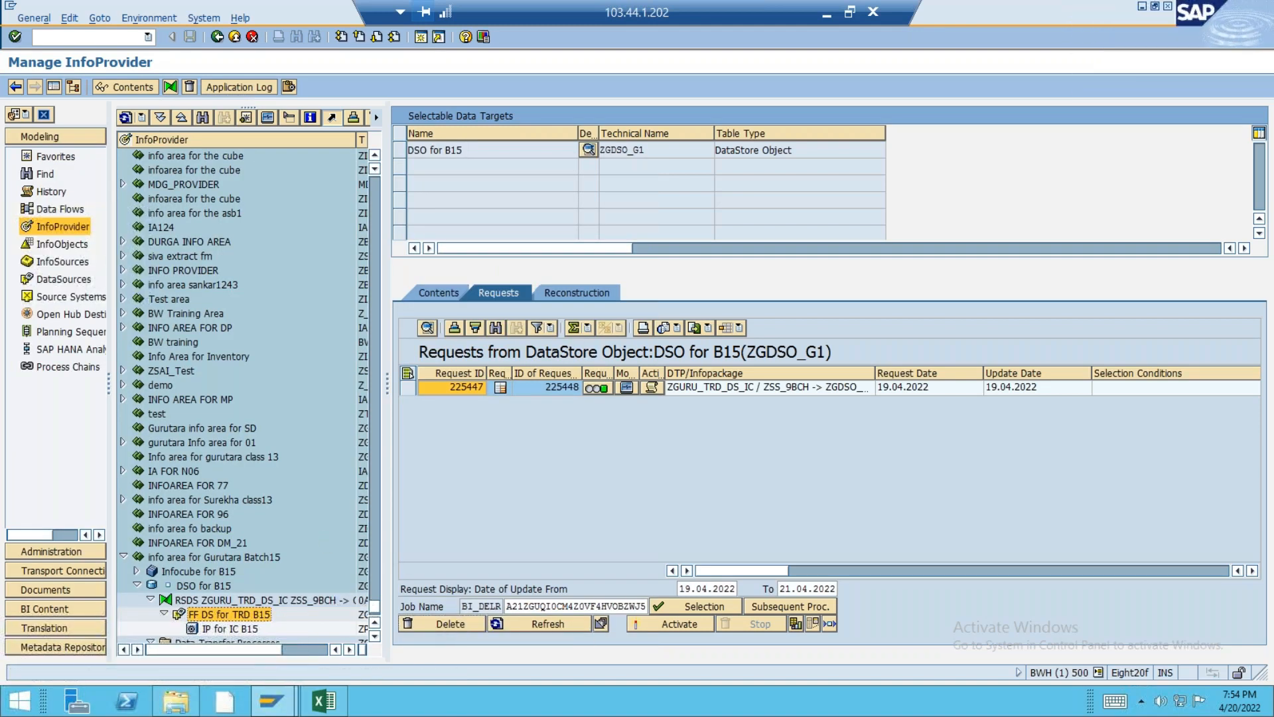
right_click(214, 622)
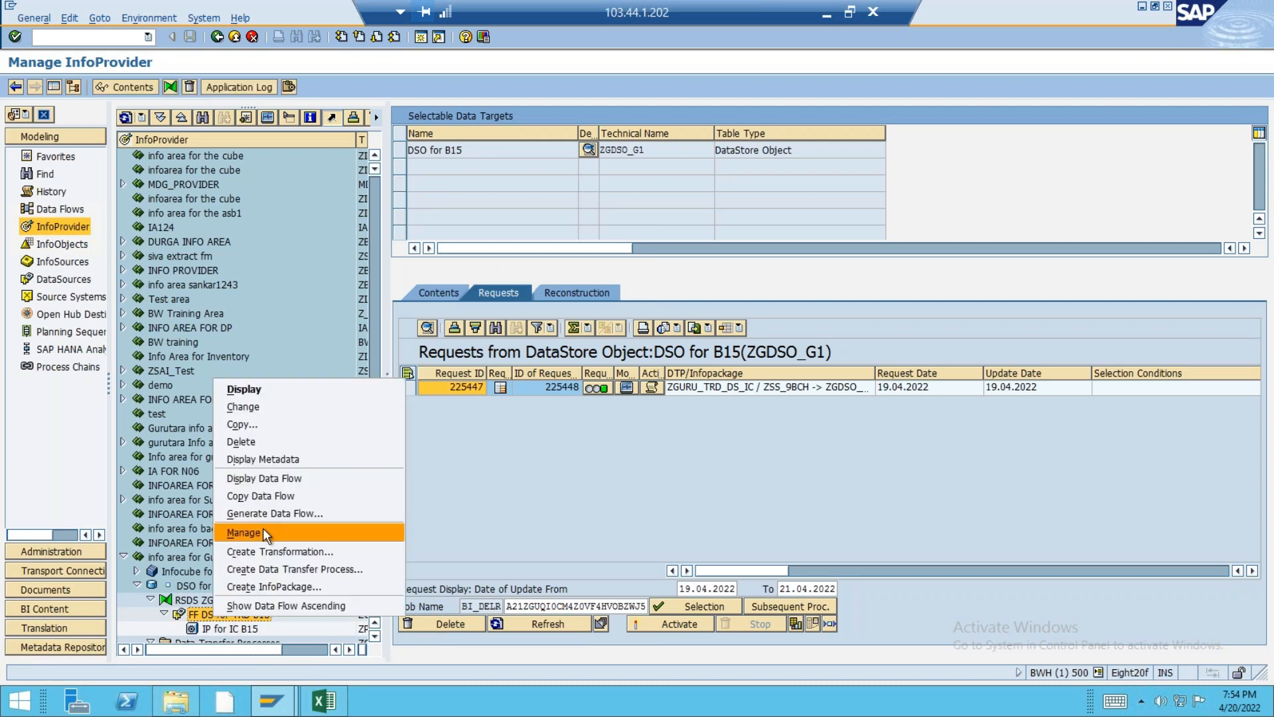
click(263, 532)
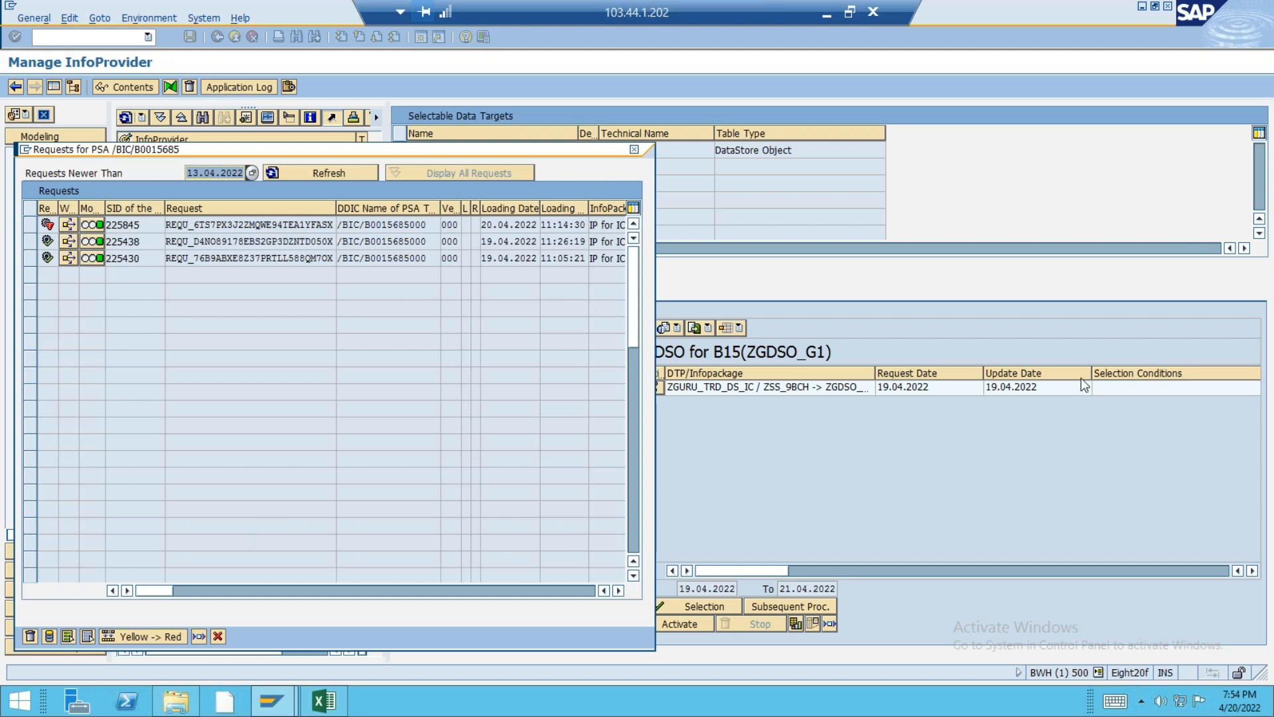
click(634, 150)
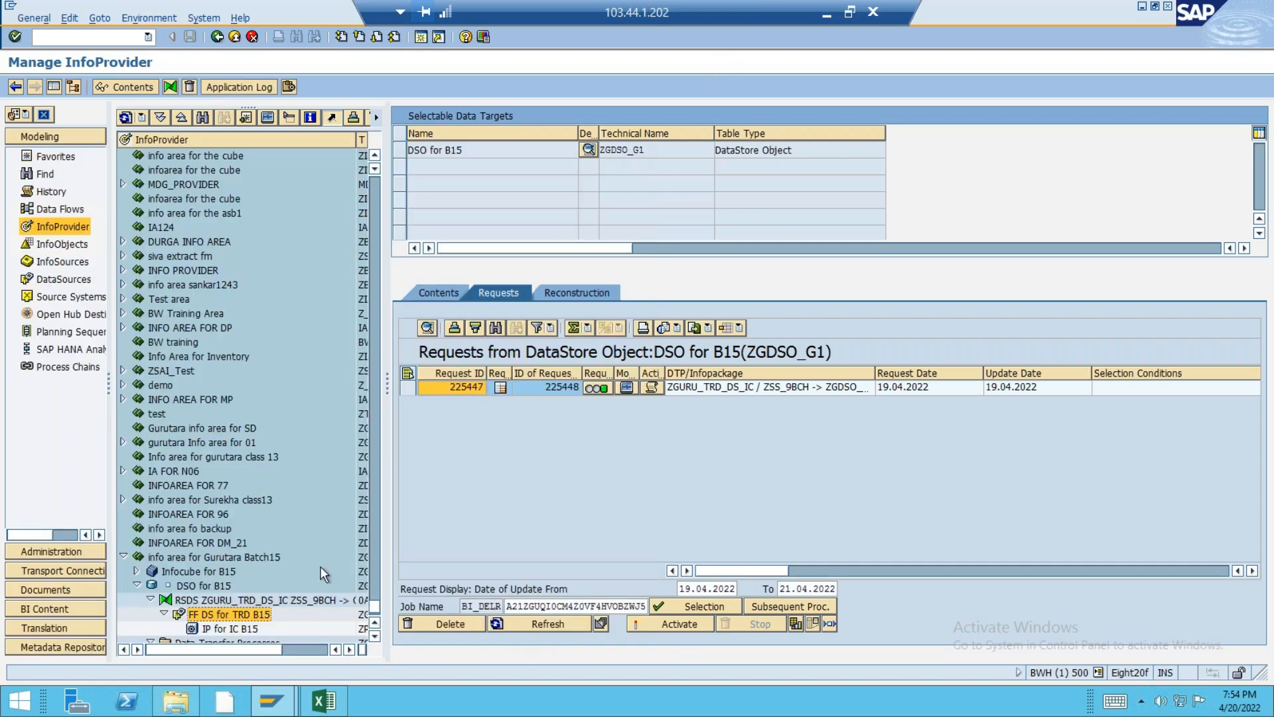
- Rerun the data transfer process into ZGDSO_G1 and refresh its monitor to check the status of Data Package 1
click(234, 36)
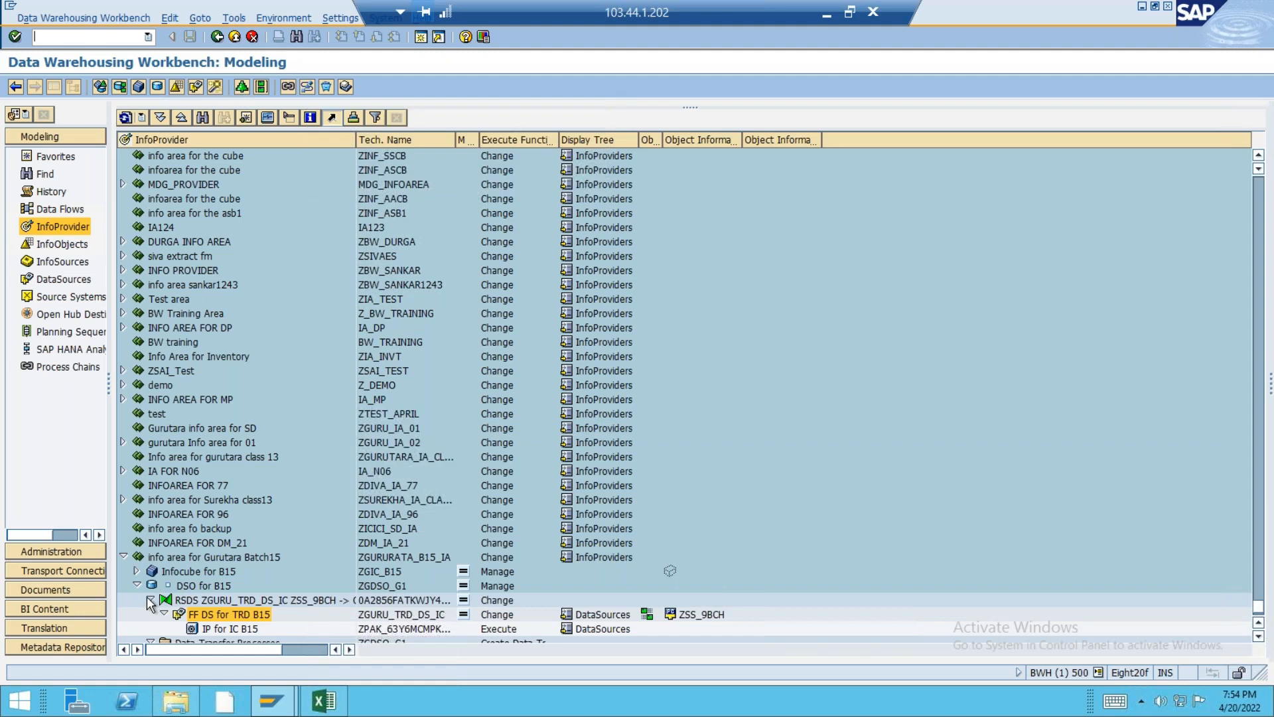
click(149, 600)
double_click(199, 628)
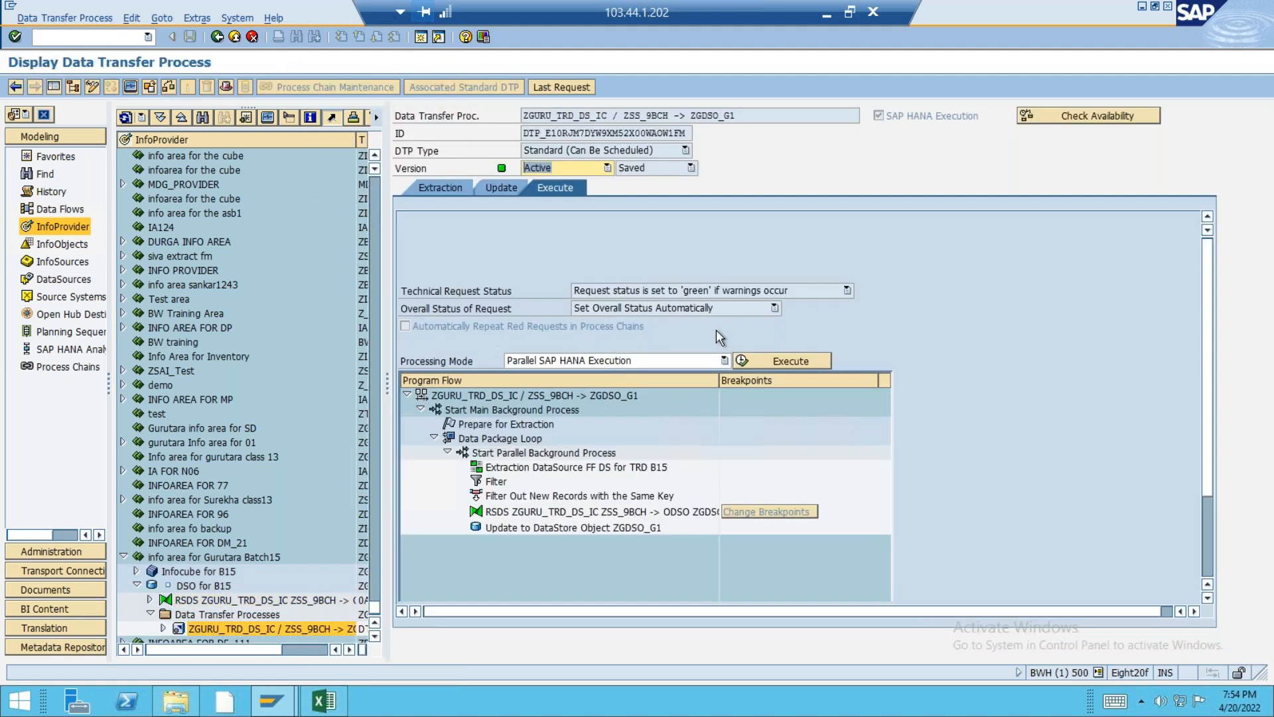
click(771, 360)
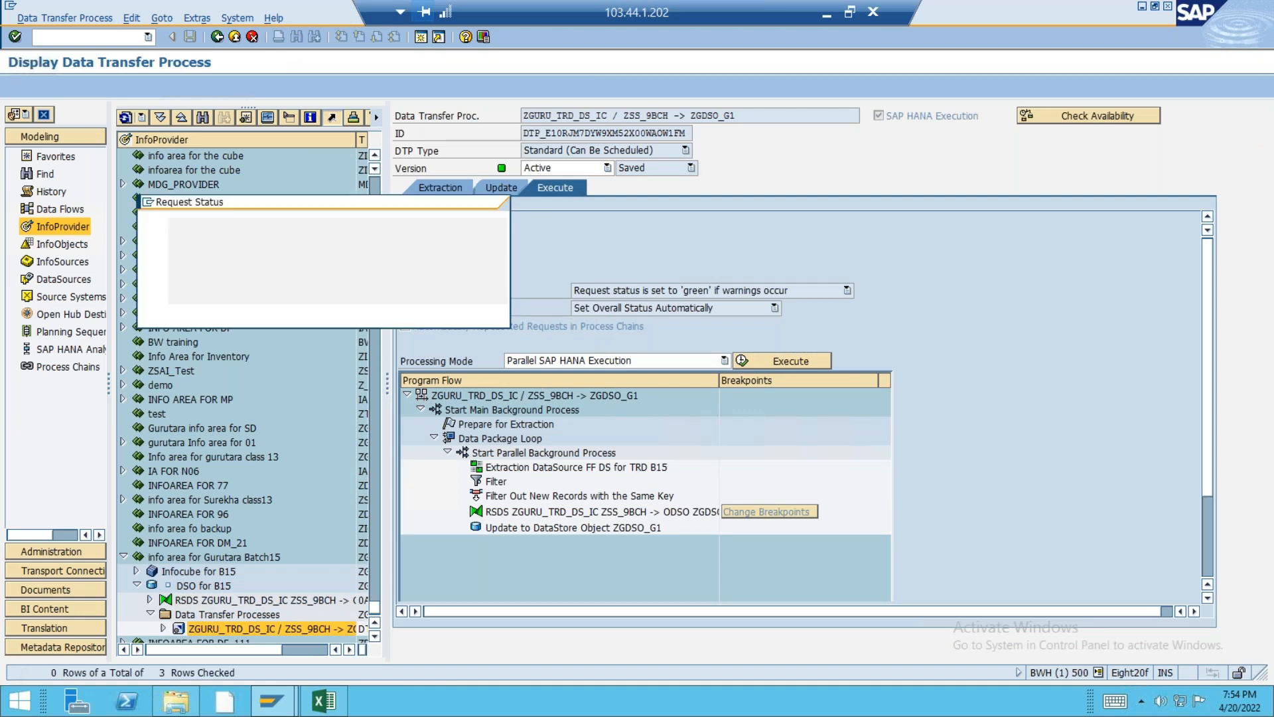
click(207, 312)
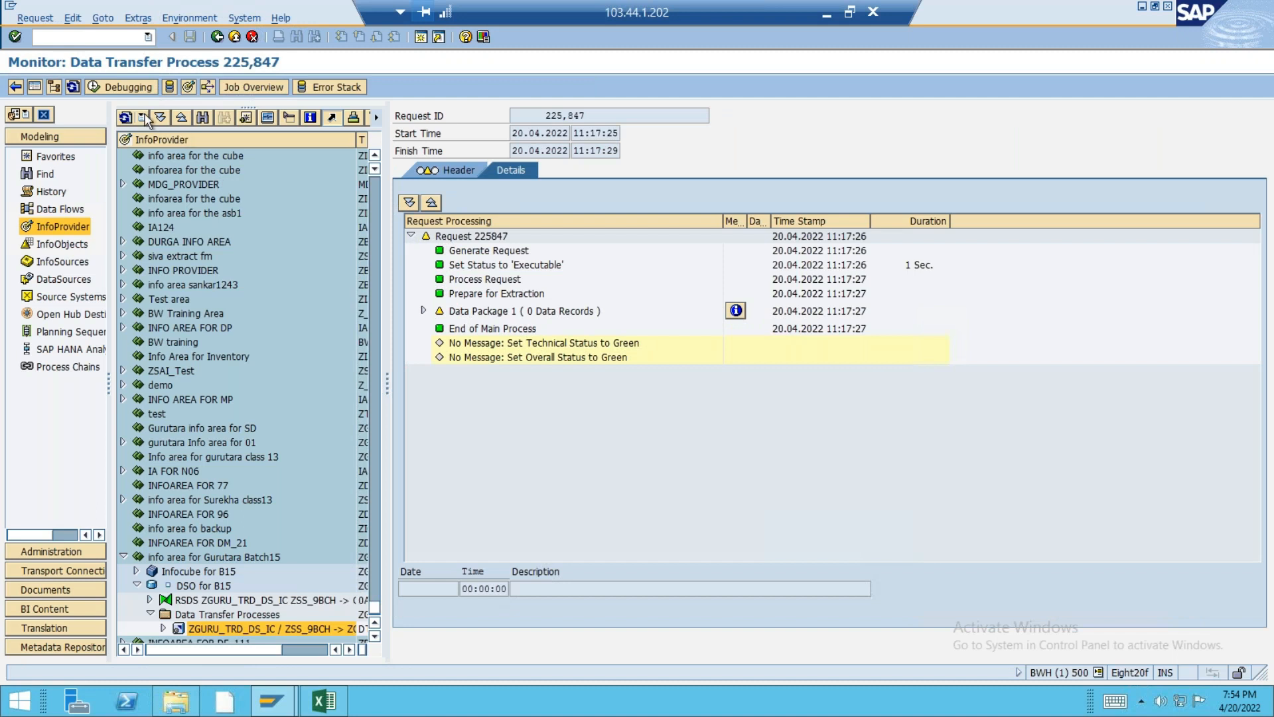
click(72, 86)
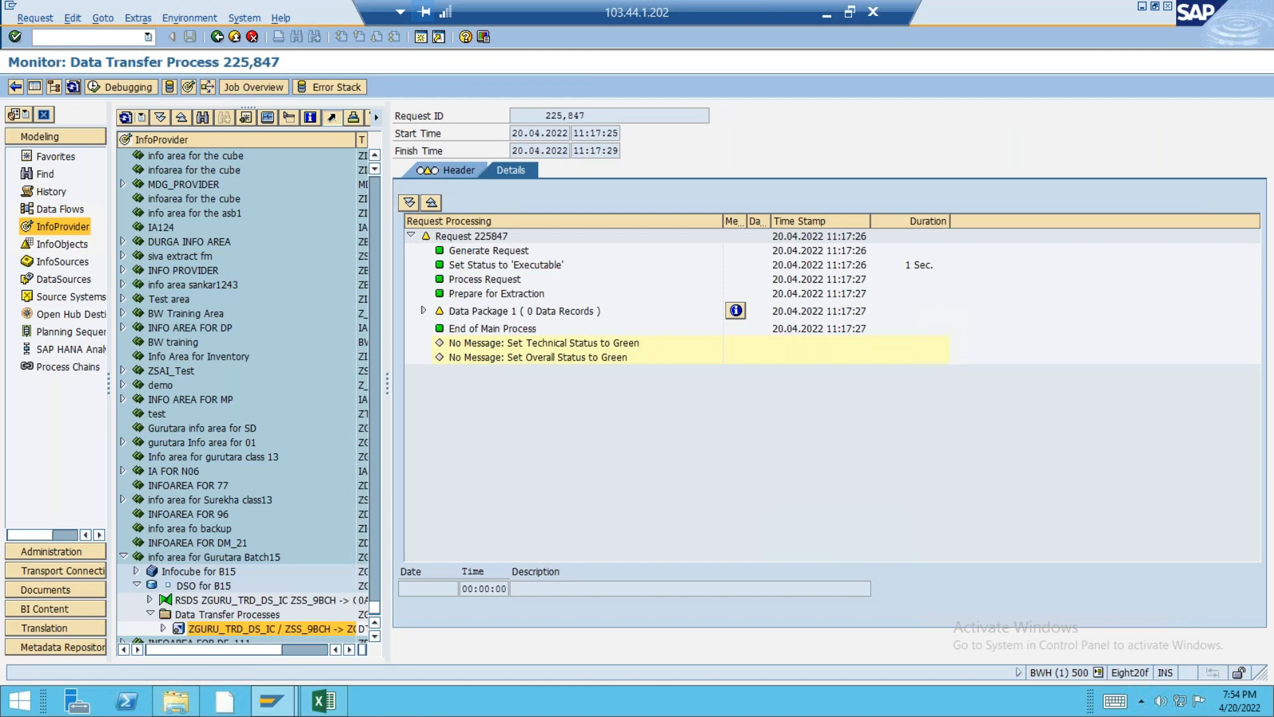
click(527, 310)
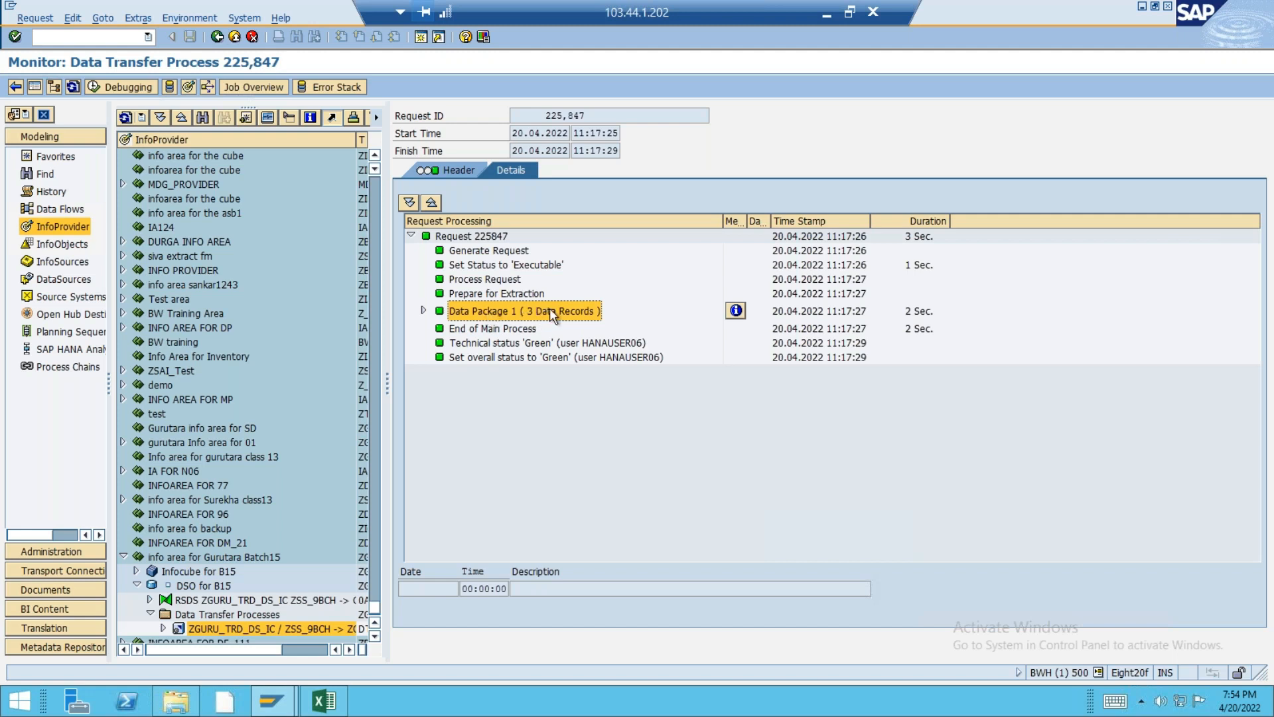
- Open the management view of the DSO for B15 and check its load requests
click(237, 38)
click(196, 585)
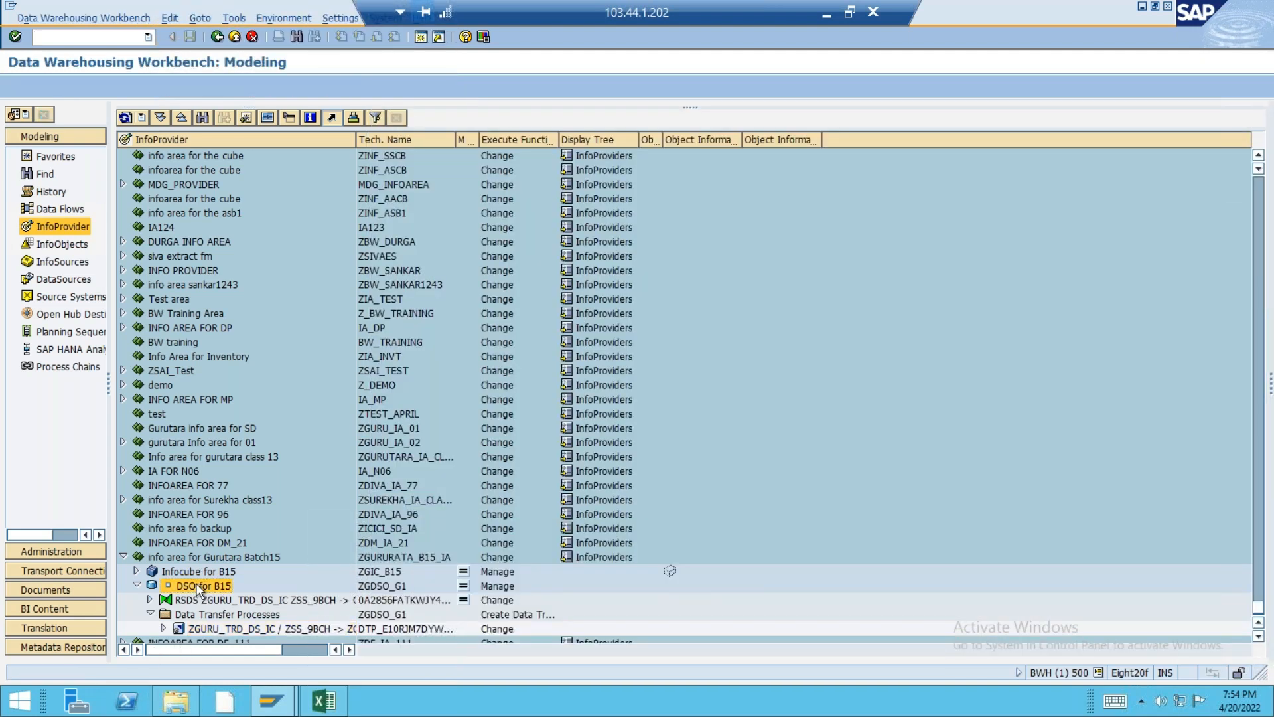
right_click(197, 586)
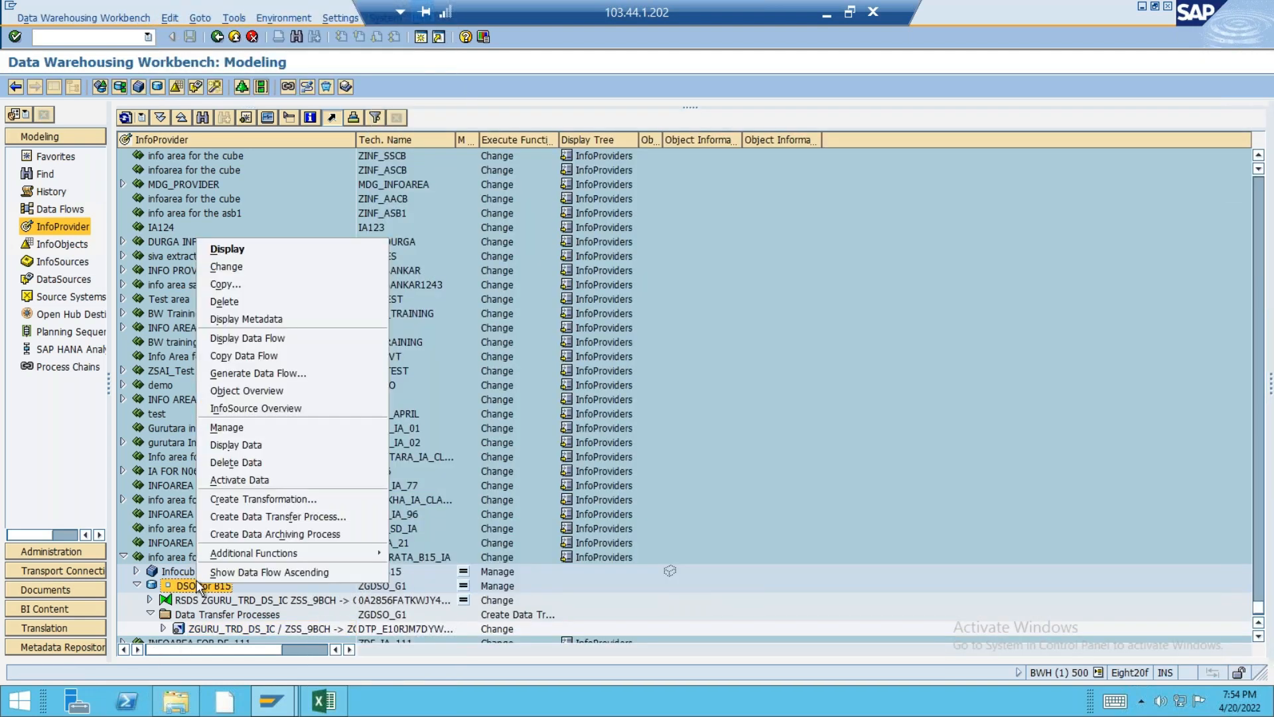
click(255, 426)
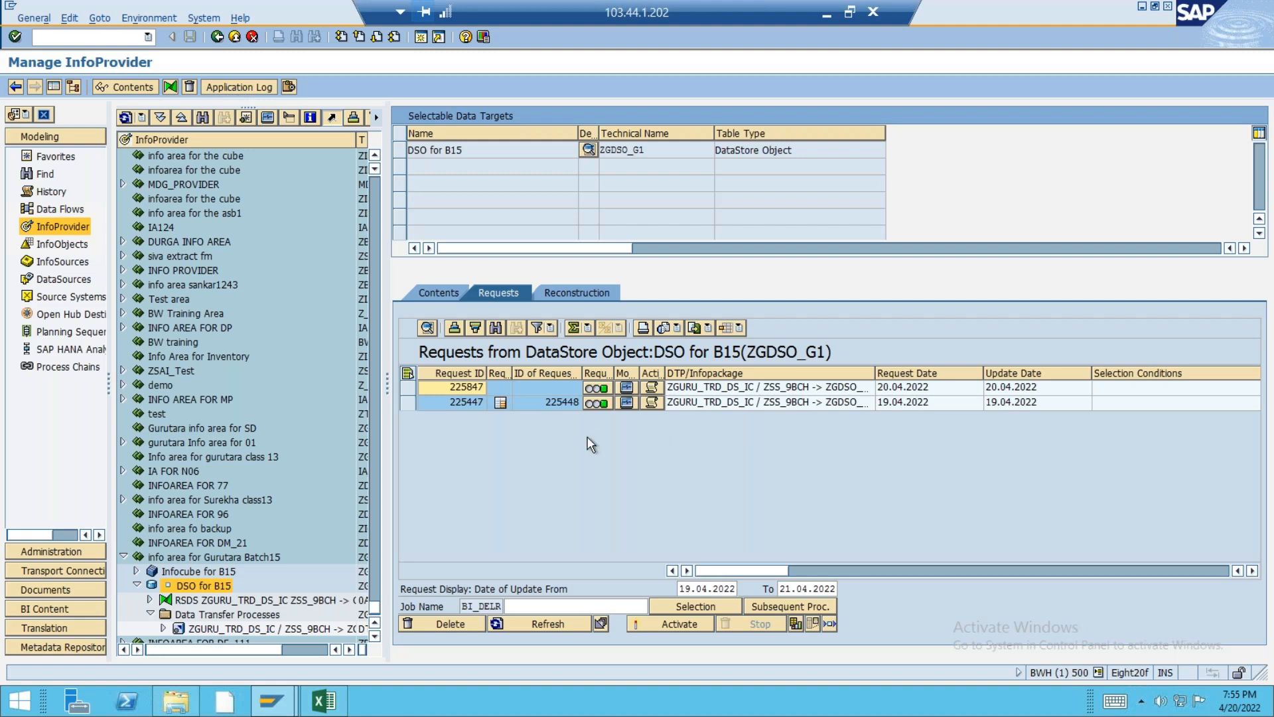
- Display the DSO's new data table entries, examine the vendor IDs of the loaded records, and return from the table
click(444, 294)
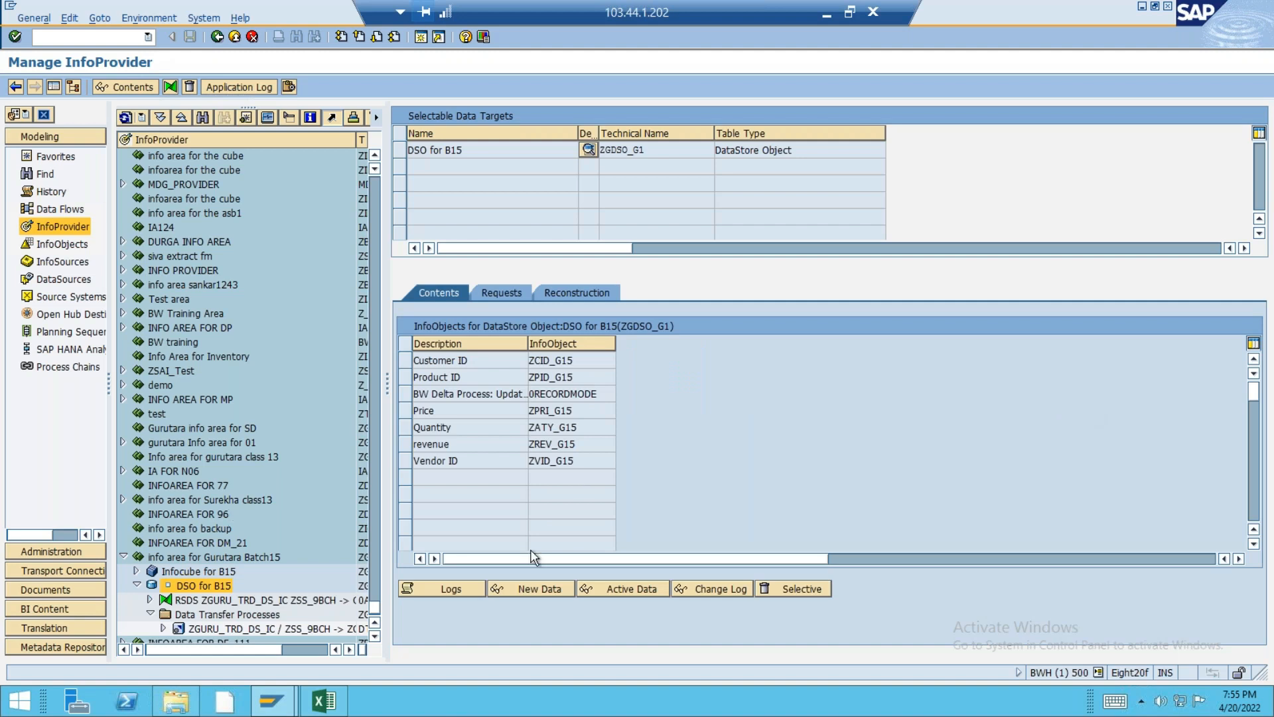
click(536, 587)
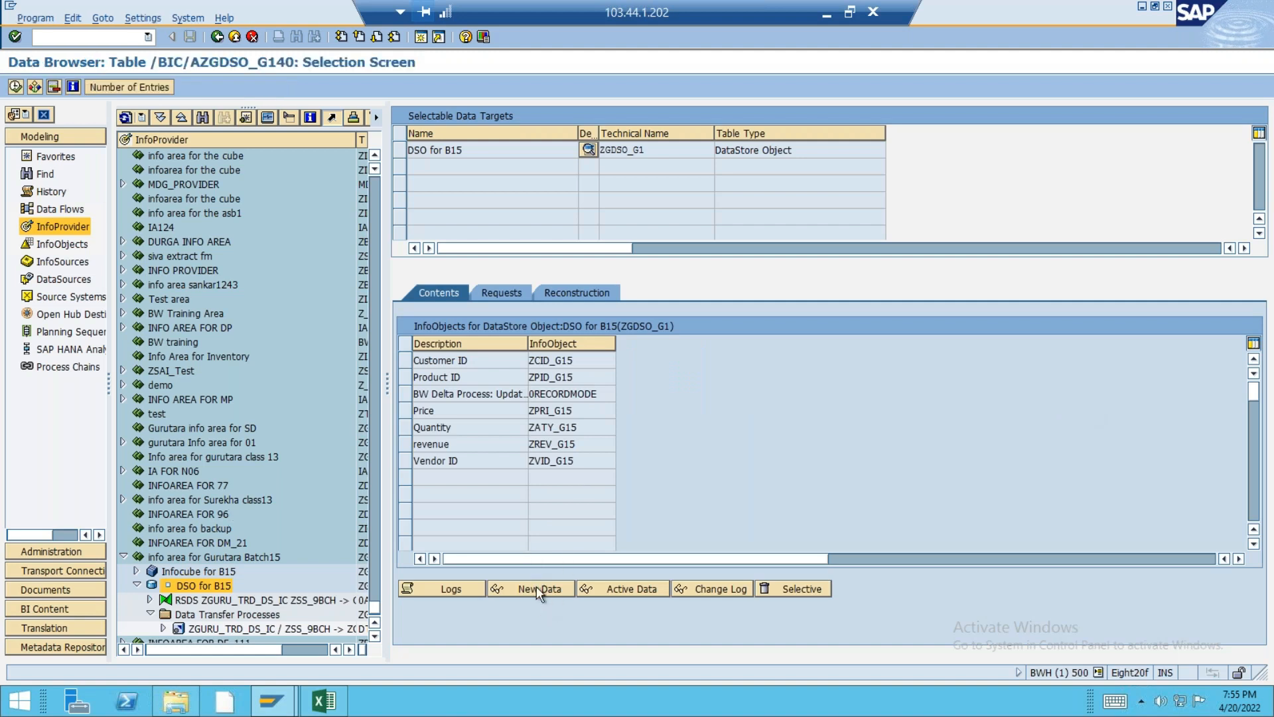
click(16, 86)
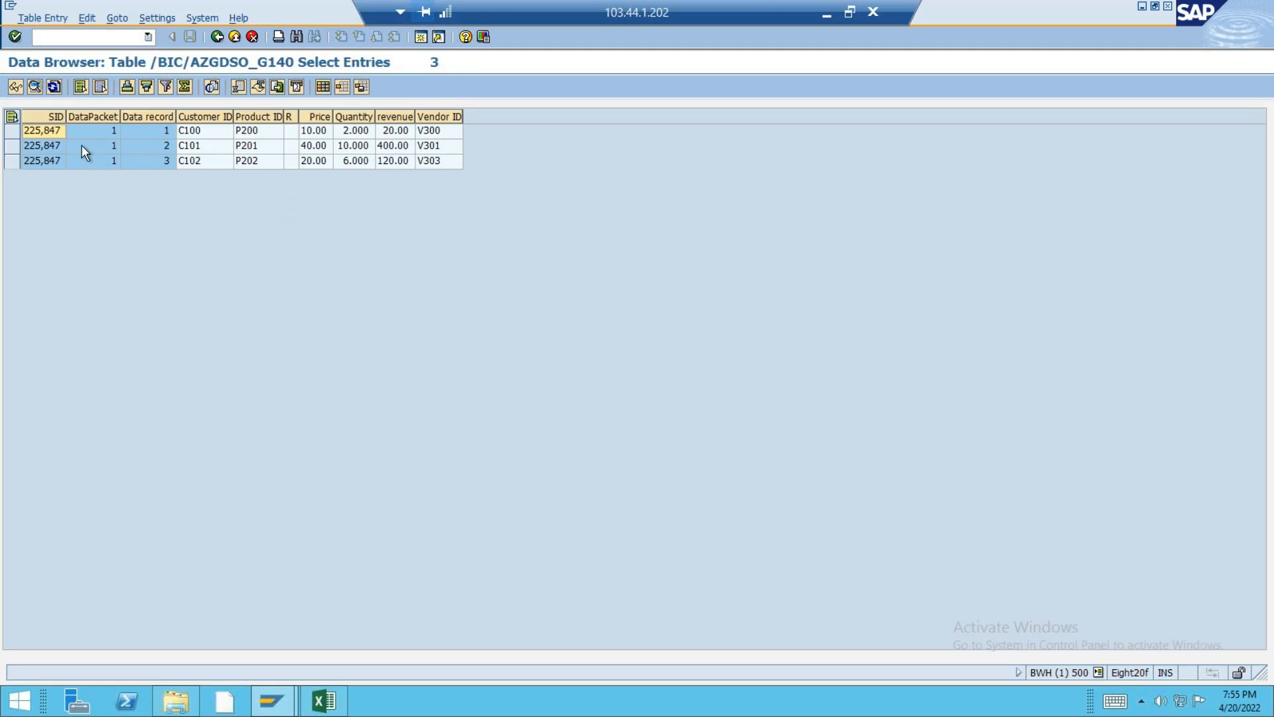
click(441, 132)
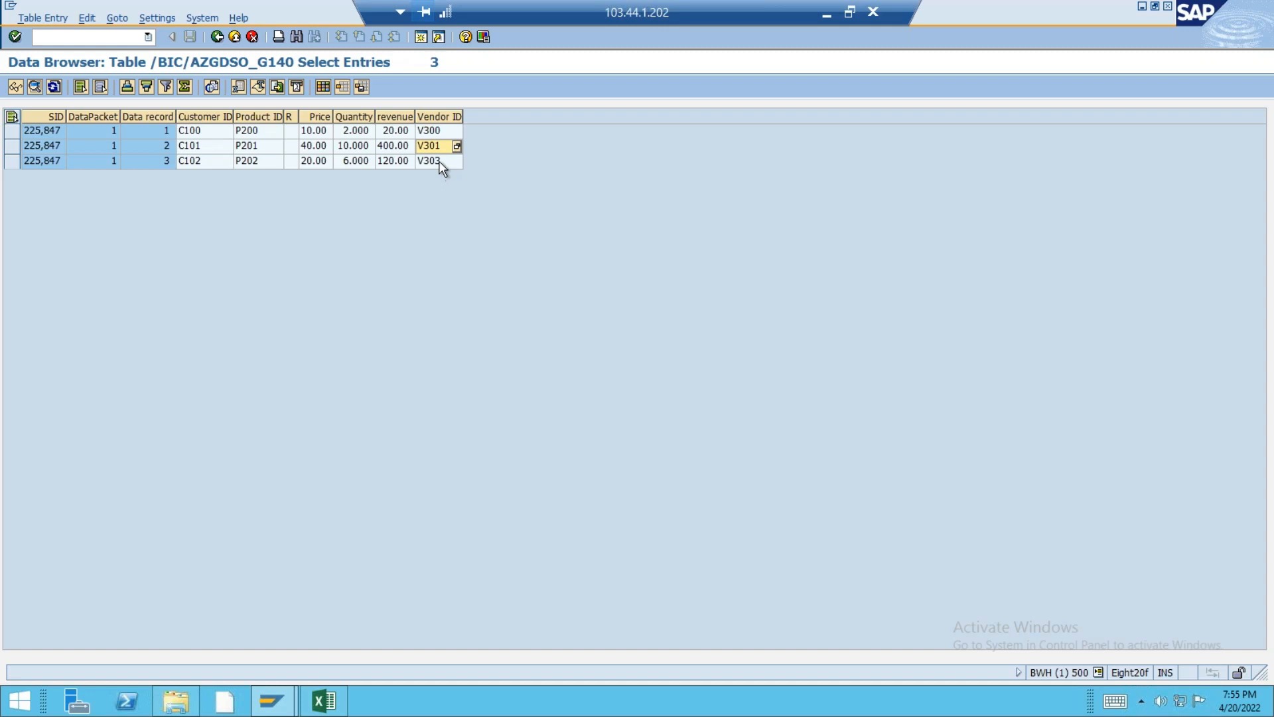
click(439, 161)
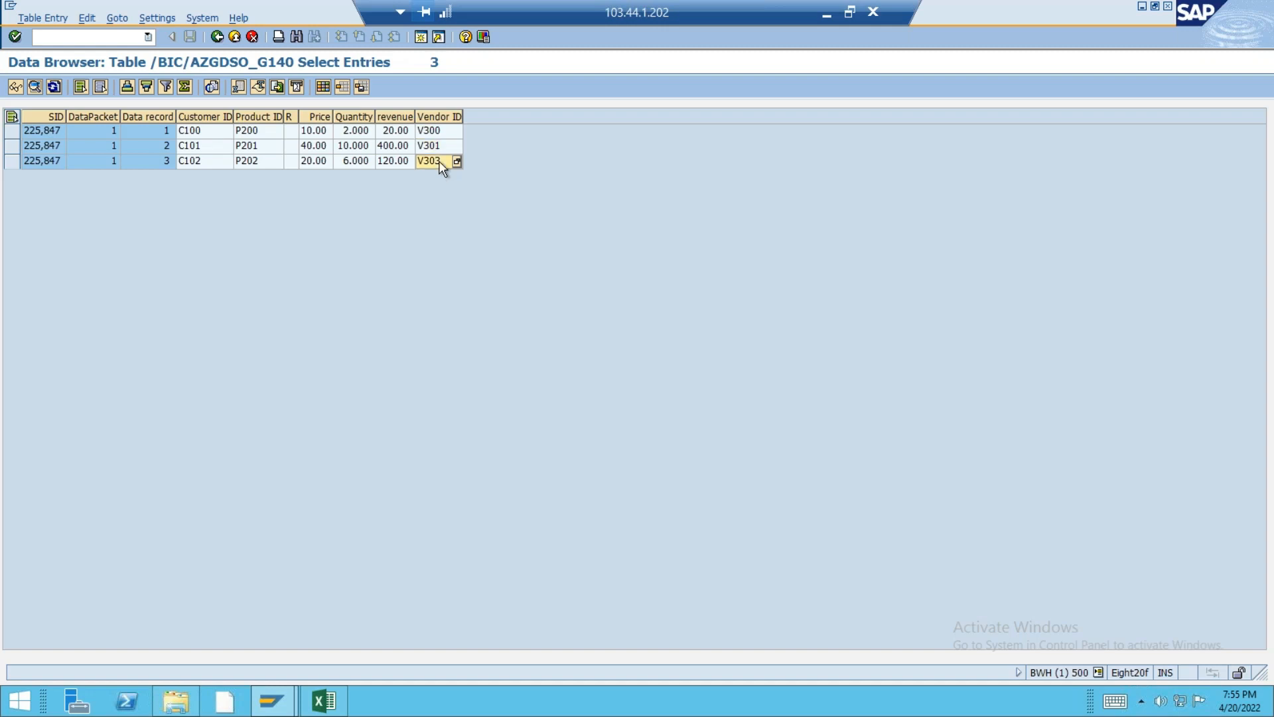
click(217, 36)
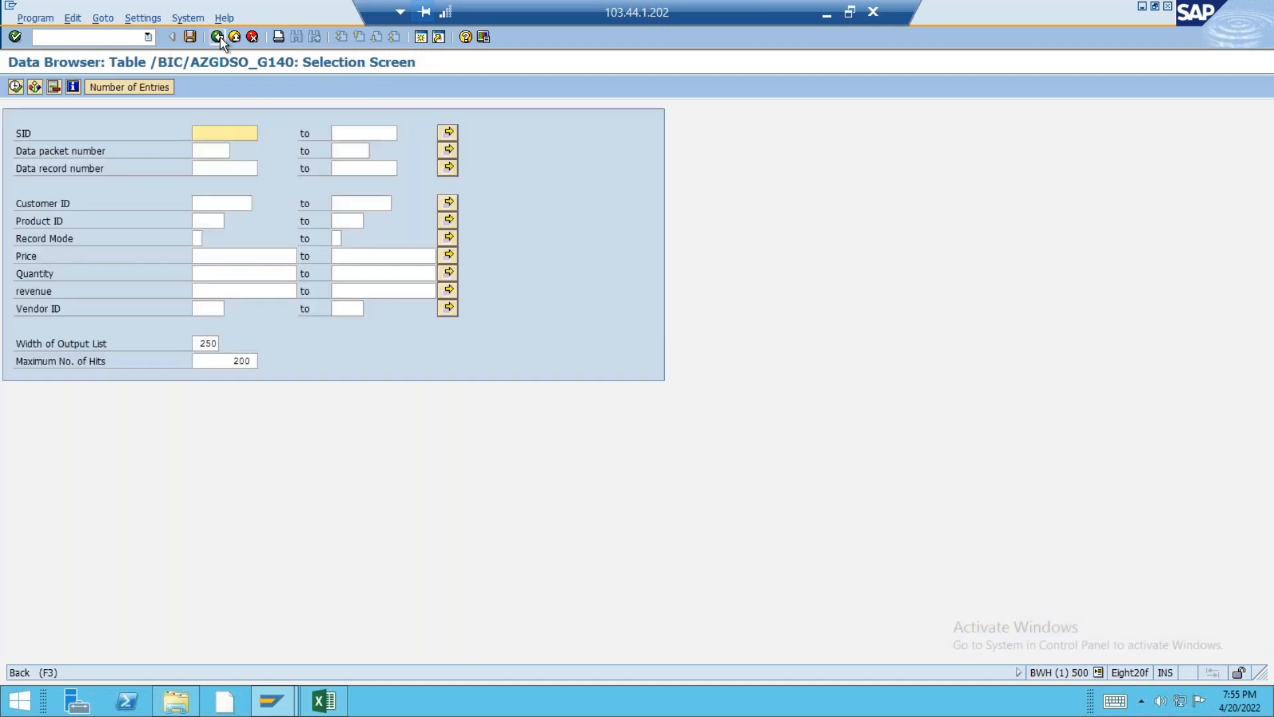
click(217, 37)
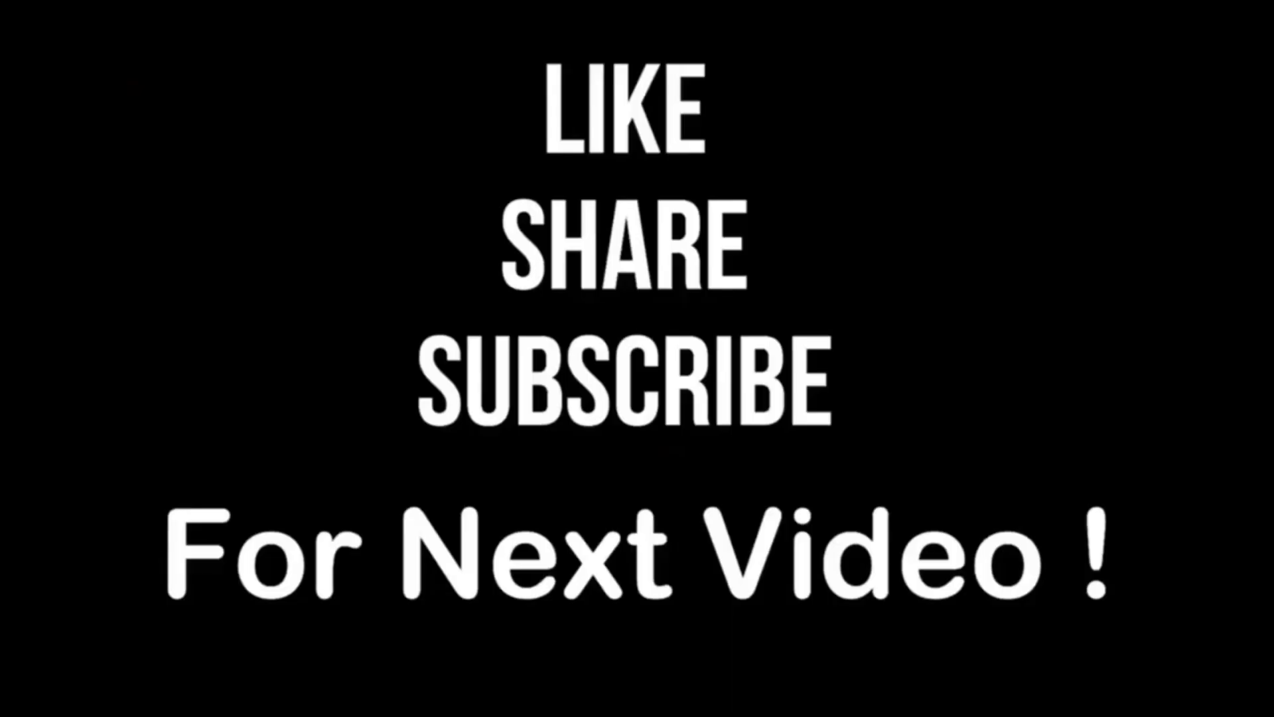